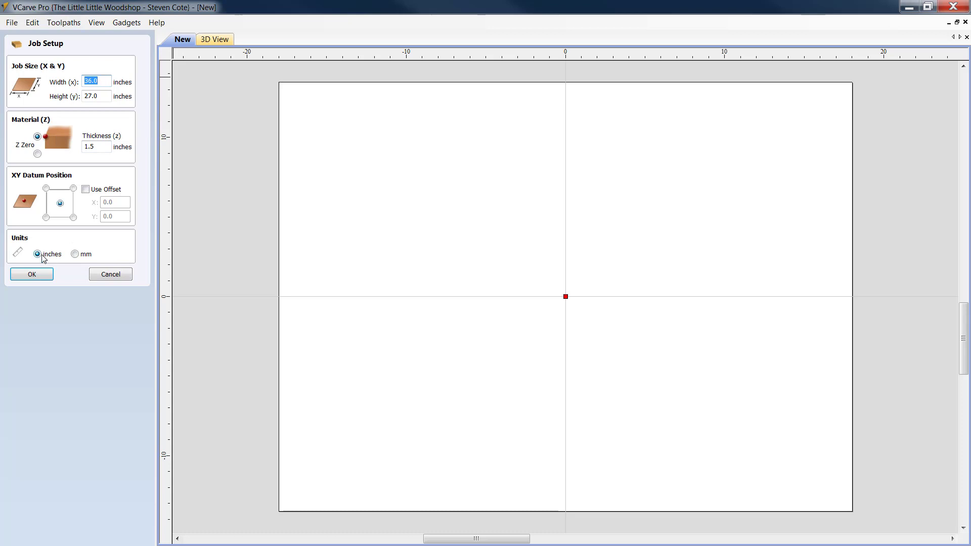
Step: Accept the 36 x 27 x 1.5 inch job setup and draw an ellipse about 23.2 inches wide and 16.6 inches high
left_click(37, 276)
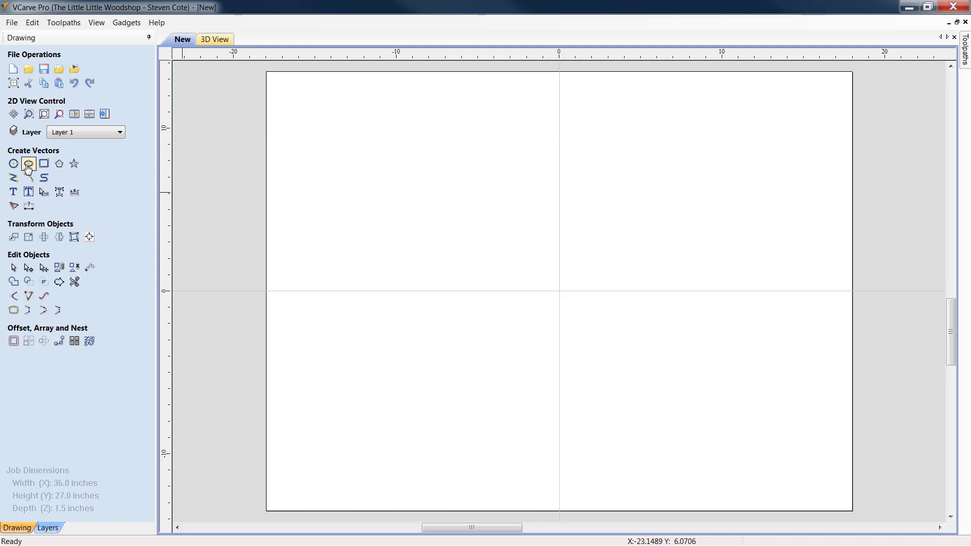
left_click(28, 164)
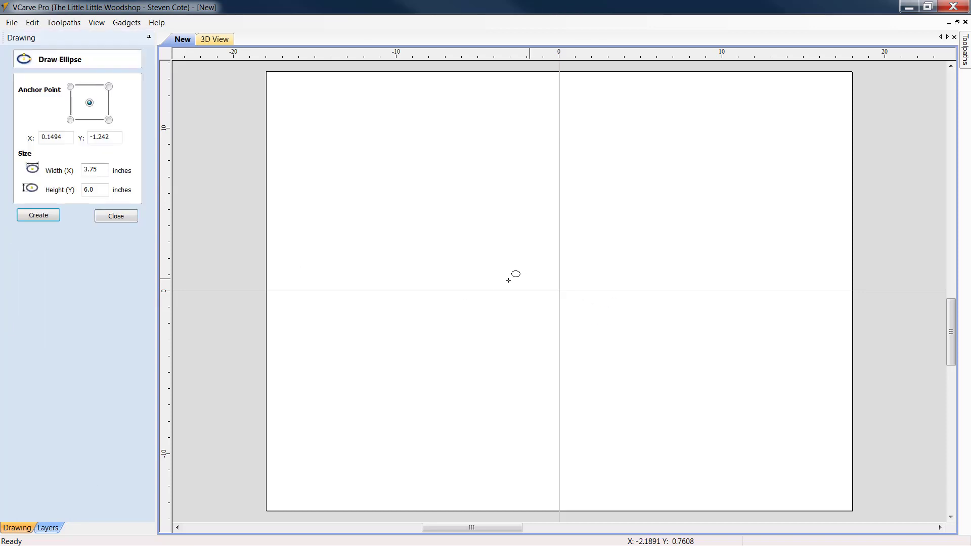
left_click_drag(471, 283, 660, 147)
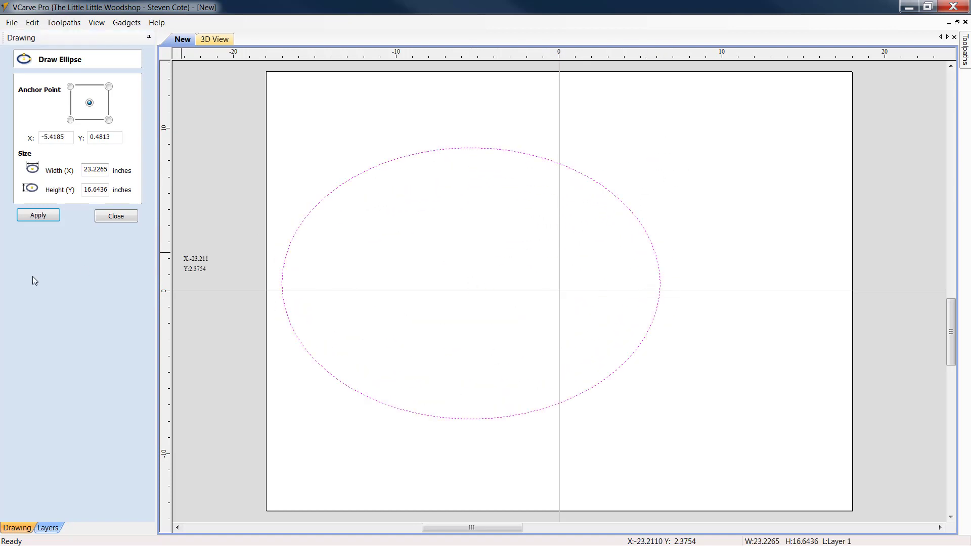
left_click(124, 218)
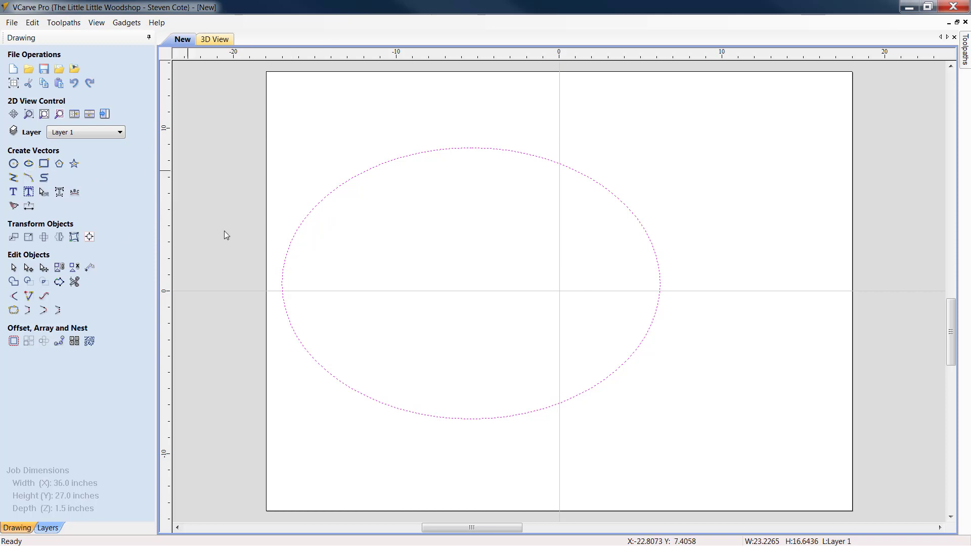
Step: Center the ellipse on the material both horizontally and vertically
left_click(378, 167)
left_click(90, 237)
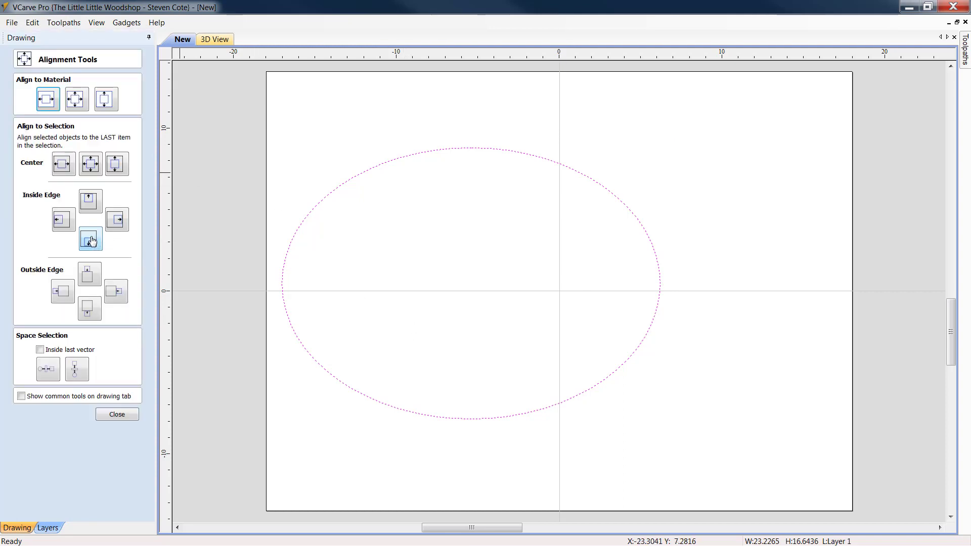
left_click(78, 102)
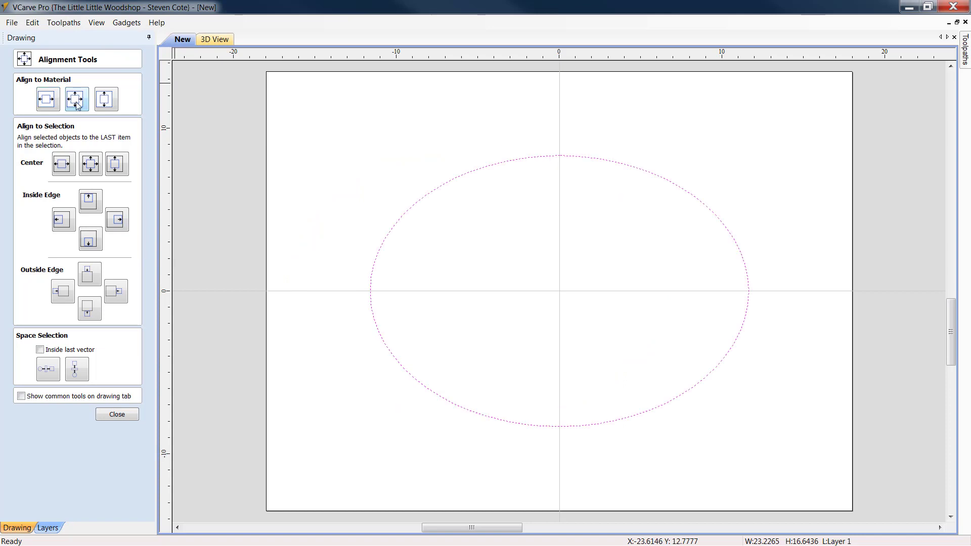
left_click(117, 414)
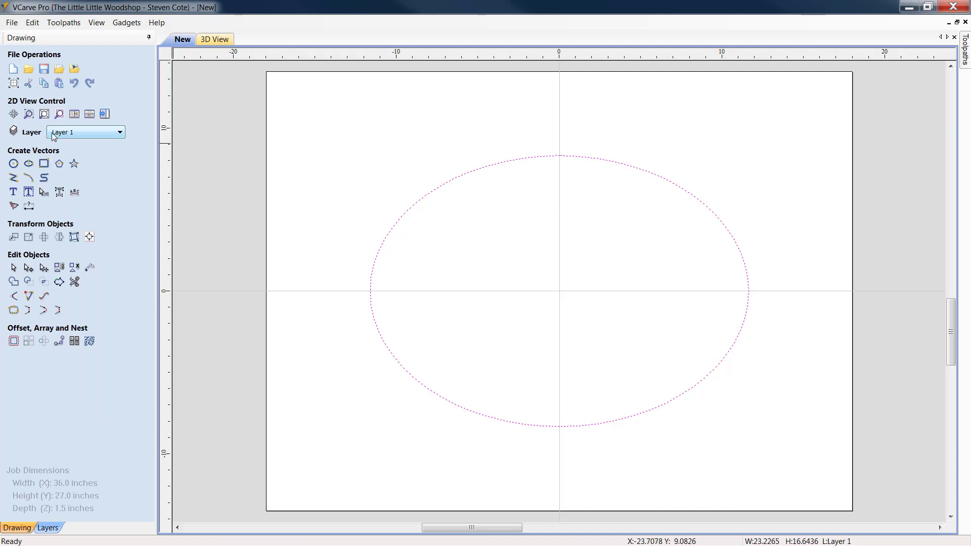
Step: Resize the ellipse to 32 inches wide and 24 inches high, with its proportions unlinked
left_click(28, 237)
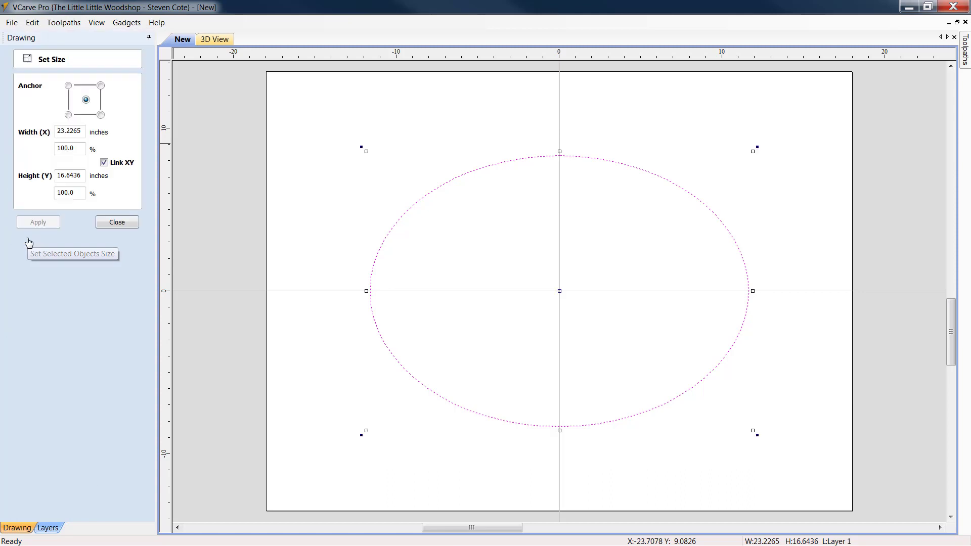
left_click(104, 163)
left_click_drag(84, 131, 1, 137)
type("32.")
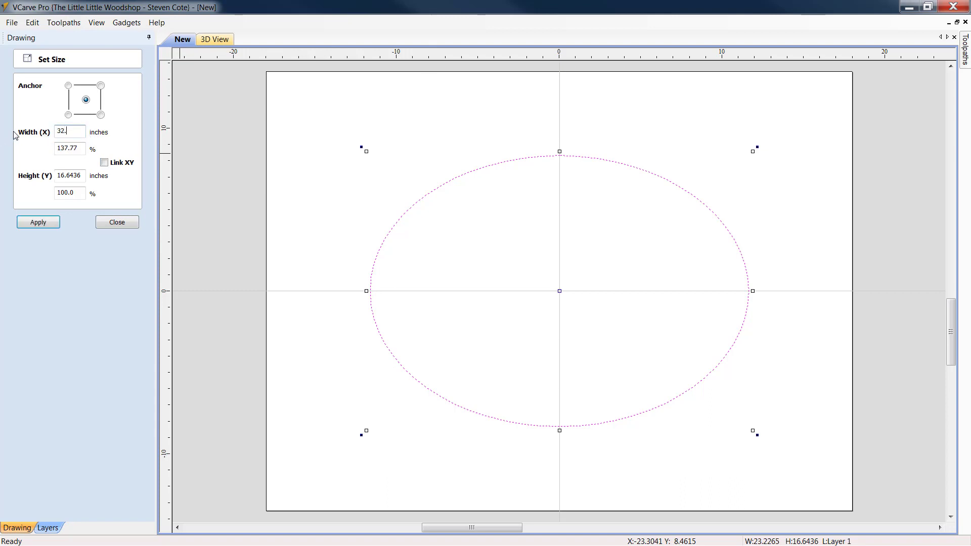
left_click_drag(83, 175, 1, 189)
type("24.0")
left_click(51, 224)
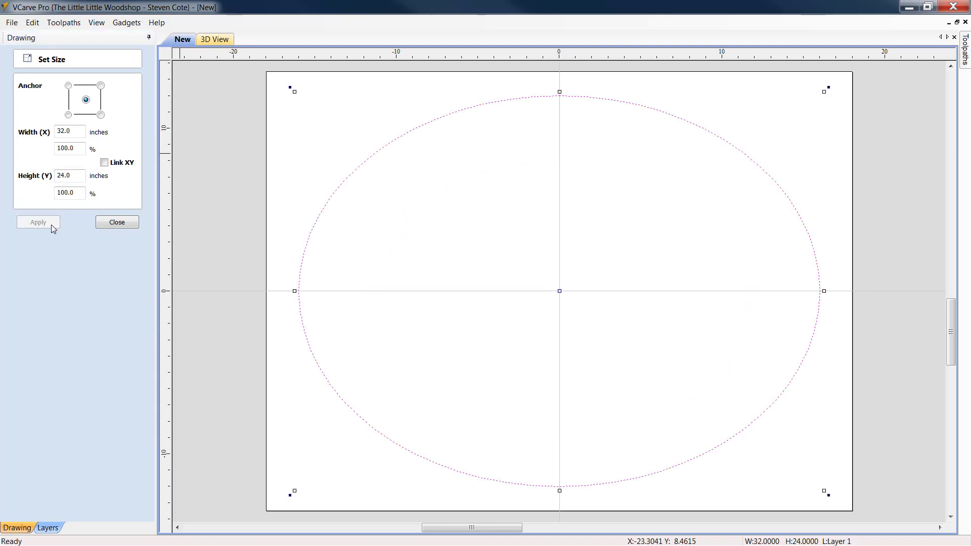
Step: Try an ellipse width of 34 inches and undo the change
left_click(63, 131)
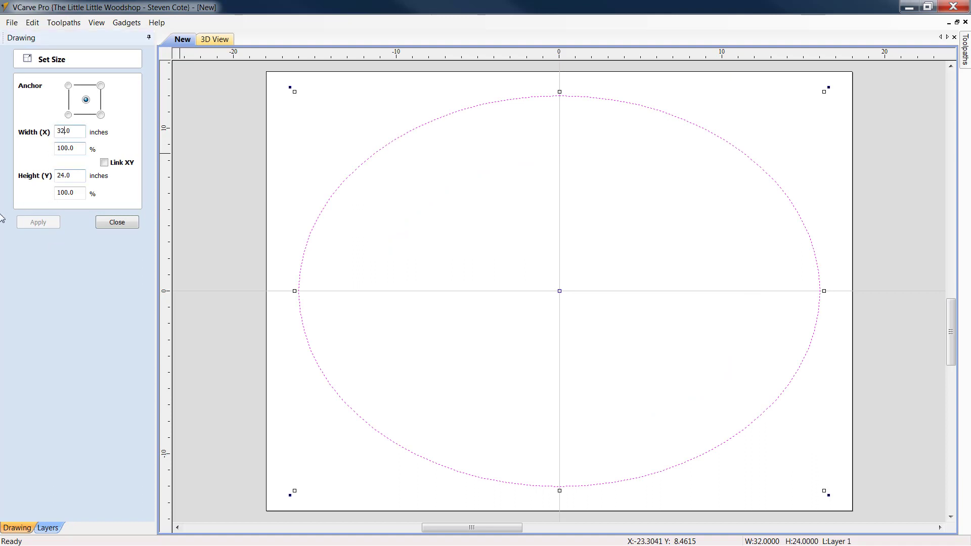
key("BackSpace")
type("4")
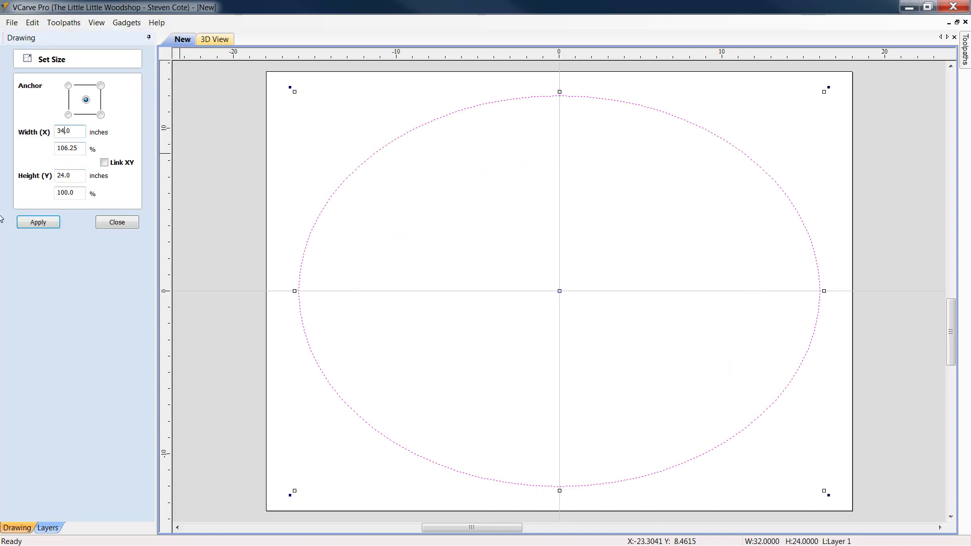
left_click(50, 225)
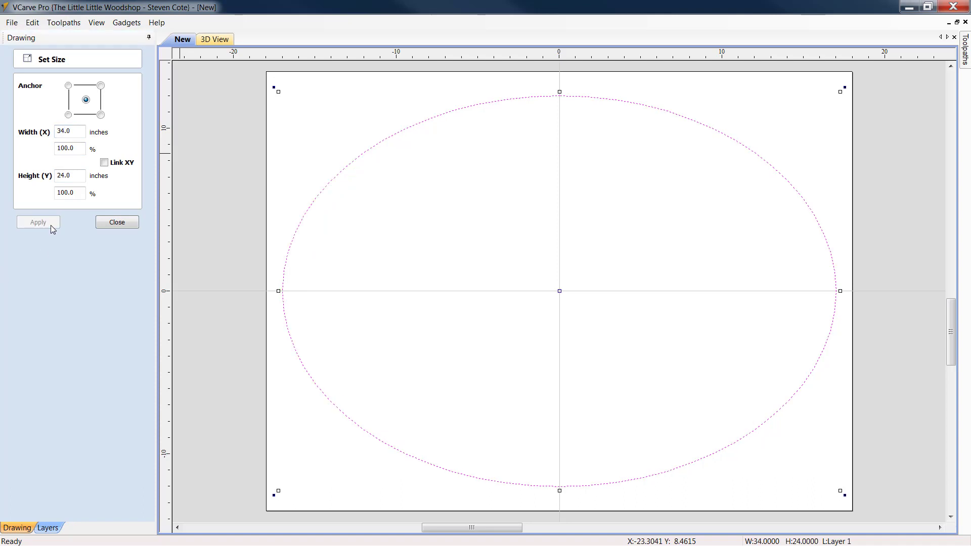
left_click(131, 225)
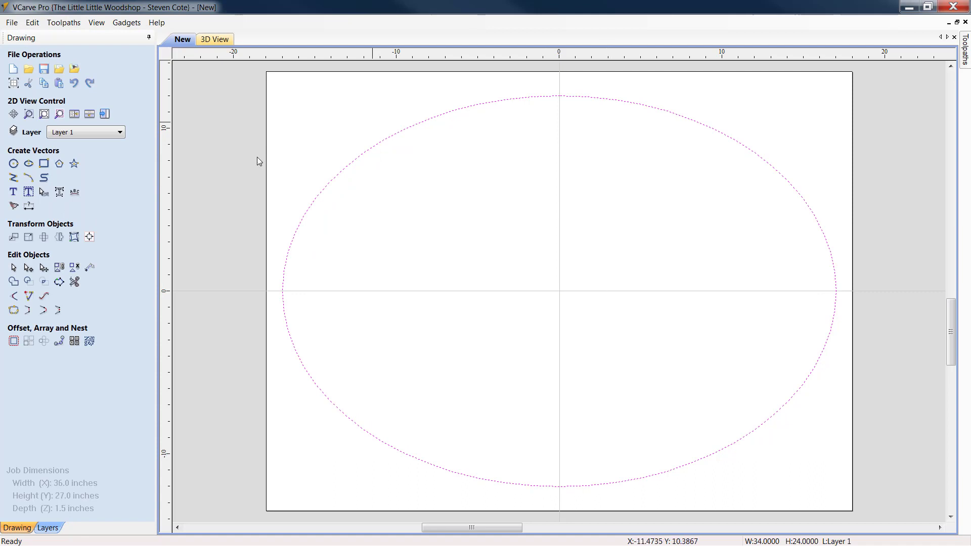
left_click(75, 84)
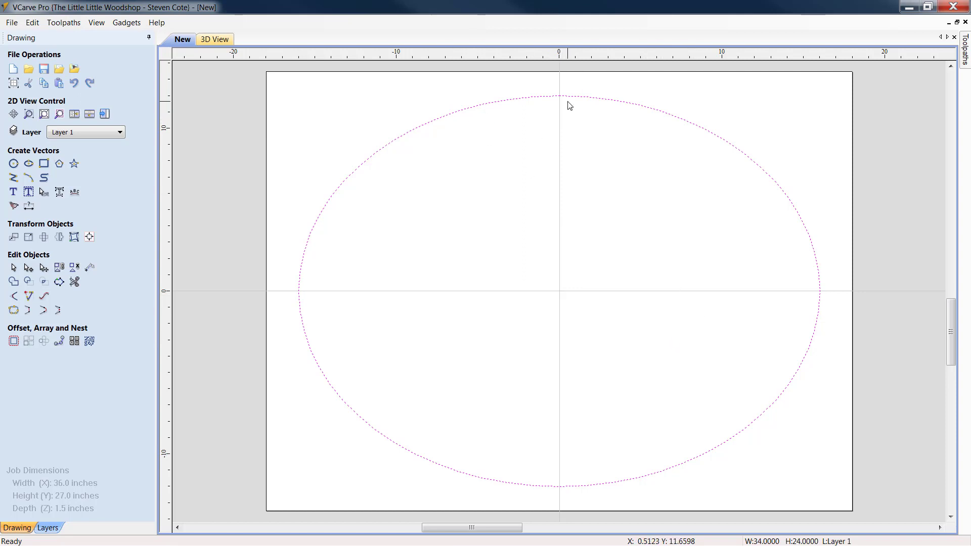
Step: Select the ellipse, copy it and paste a duplicate in place
left_click(469, 285)
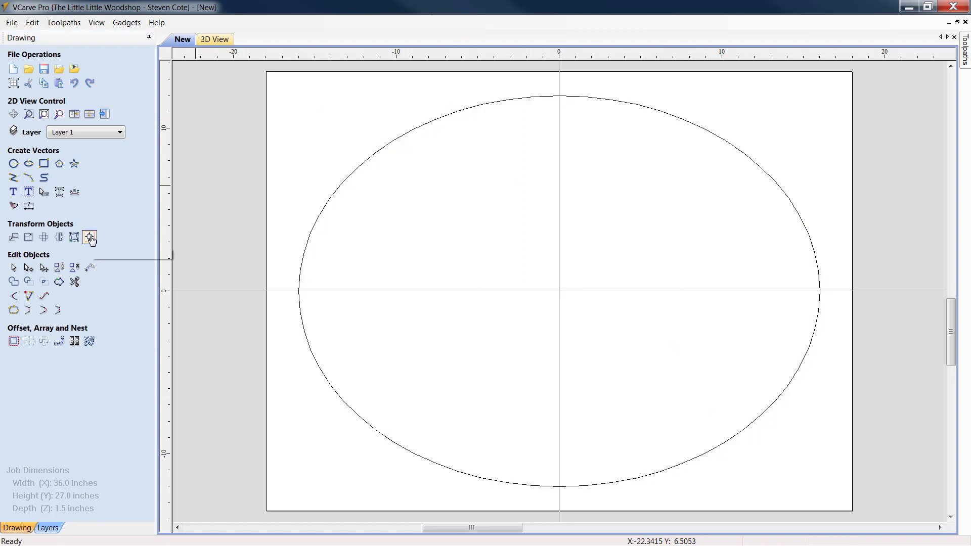
left_click(13, 267)
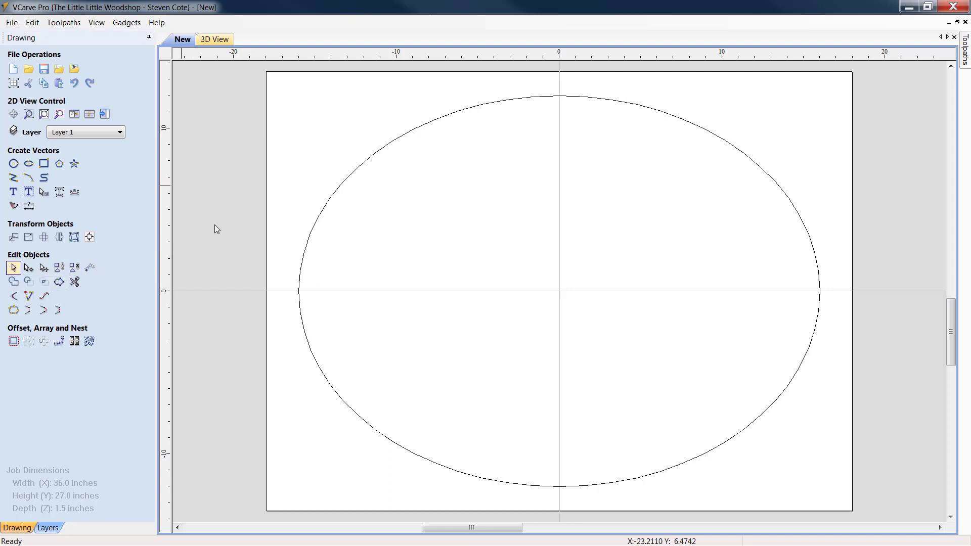
left_click(399, 140)
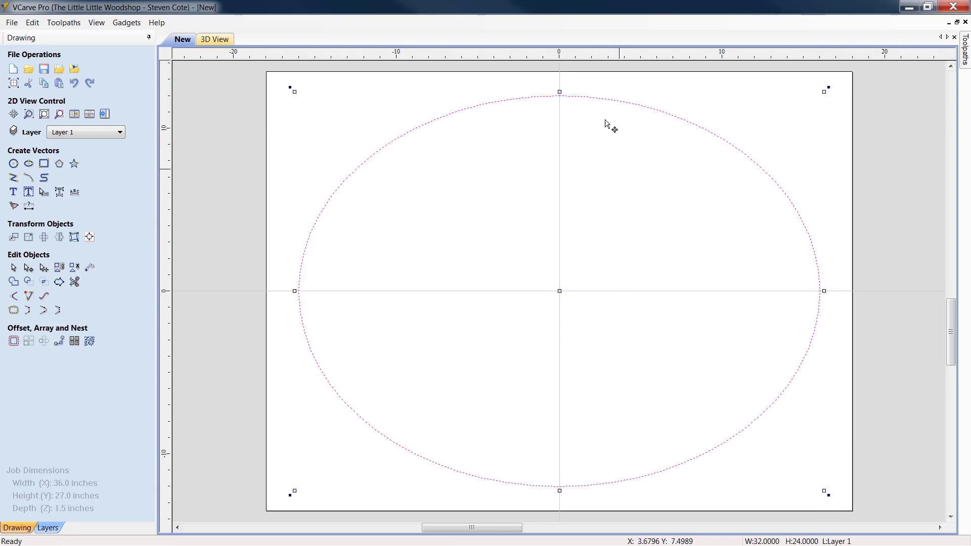
right_click(541, 147)
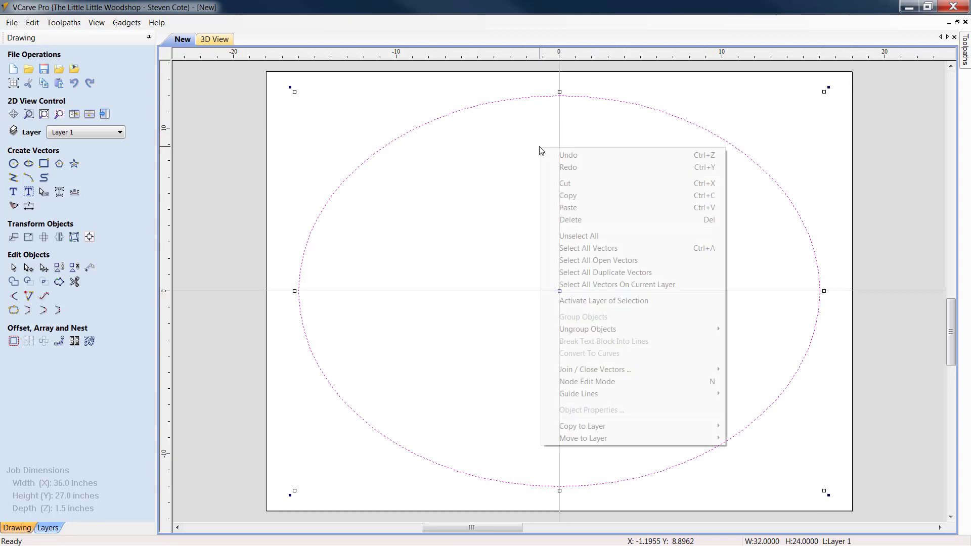
left_click(575, 201)
right_click(575, 201)
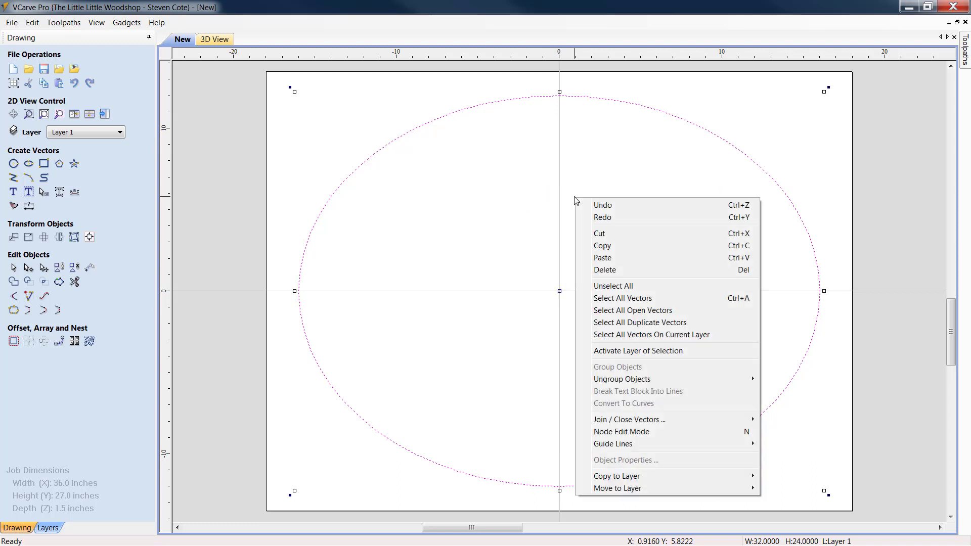
left_click(601, 264)
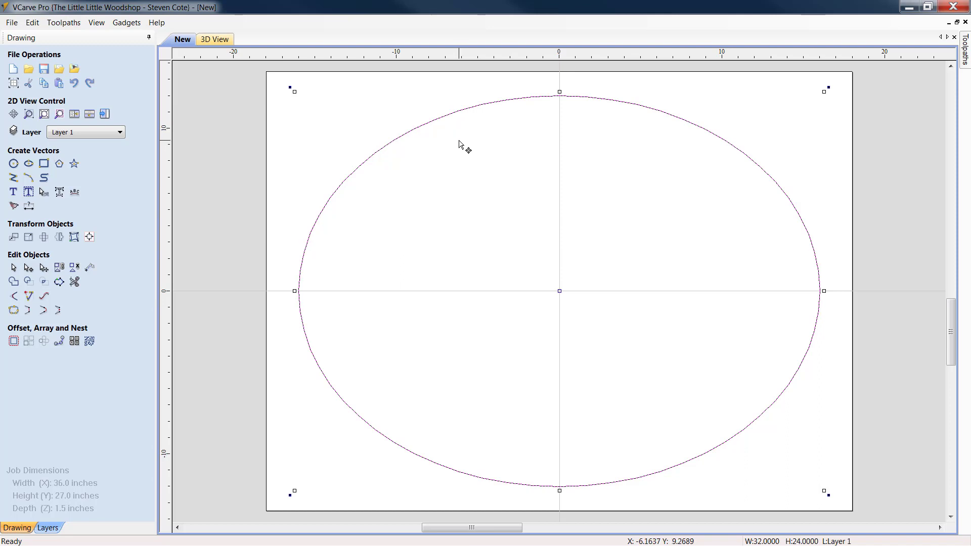
Step: Resize the pasted ellipse to 30 inches wide and 22 inches high
left_click(28, 237)
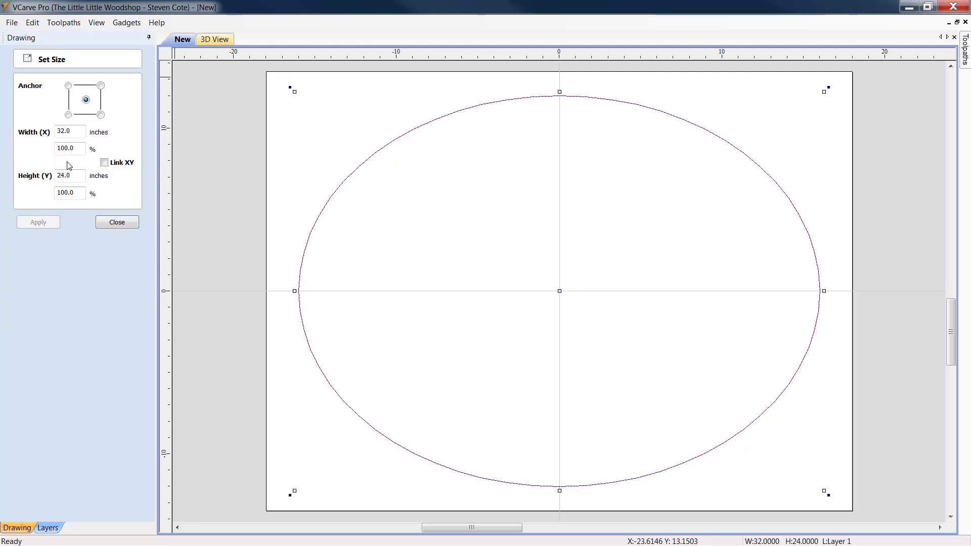
left_click(76, 151)
left_click(72, 135)
double_click(73, 132)
type("30.")
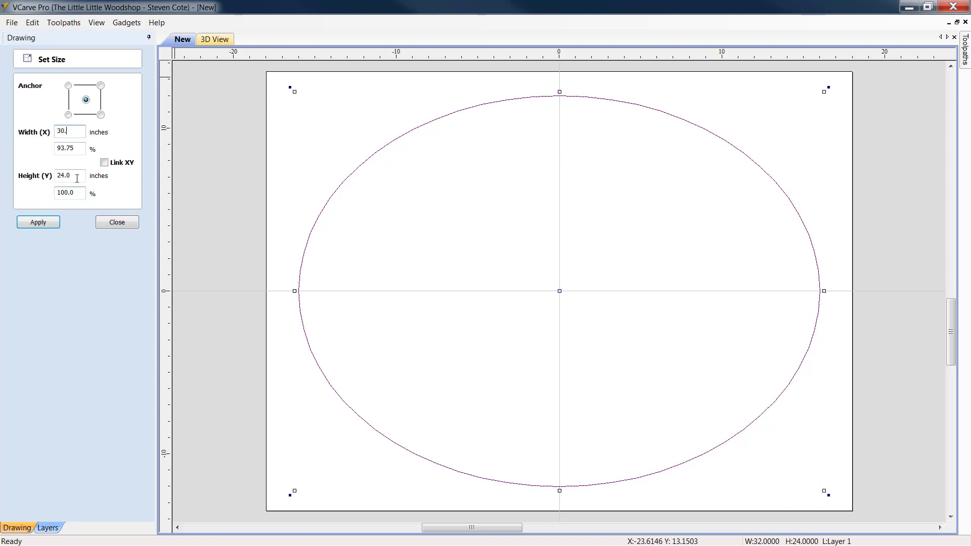
double_click(77, 177)
type("22.")
left_click(31, 223)
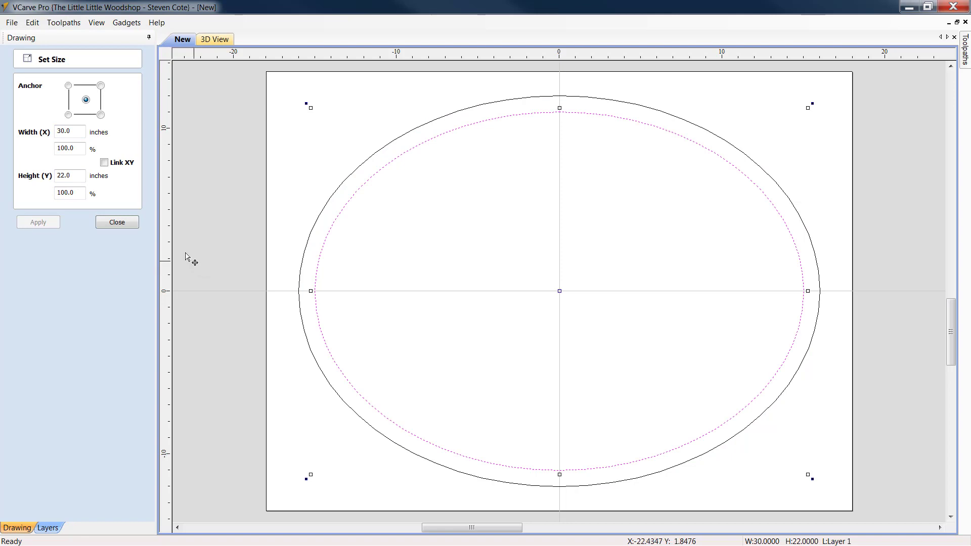
left_click(116, 223)
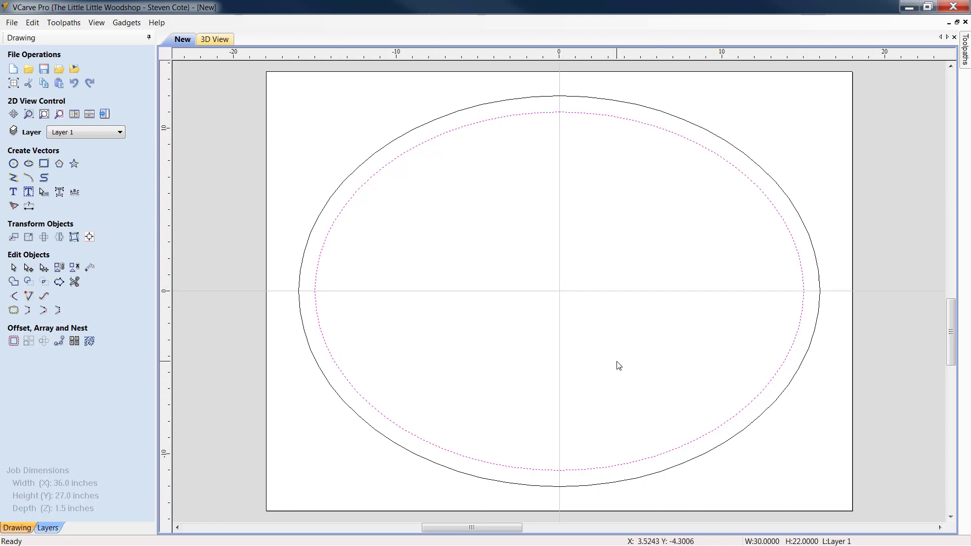
Step: Copy the inner 30 x 22 inch ellipse and paste a duplicate in place
left_click(573, 113)
right_click(612, 225)
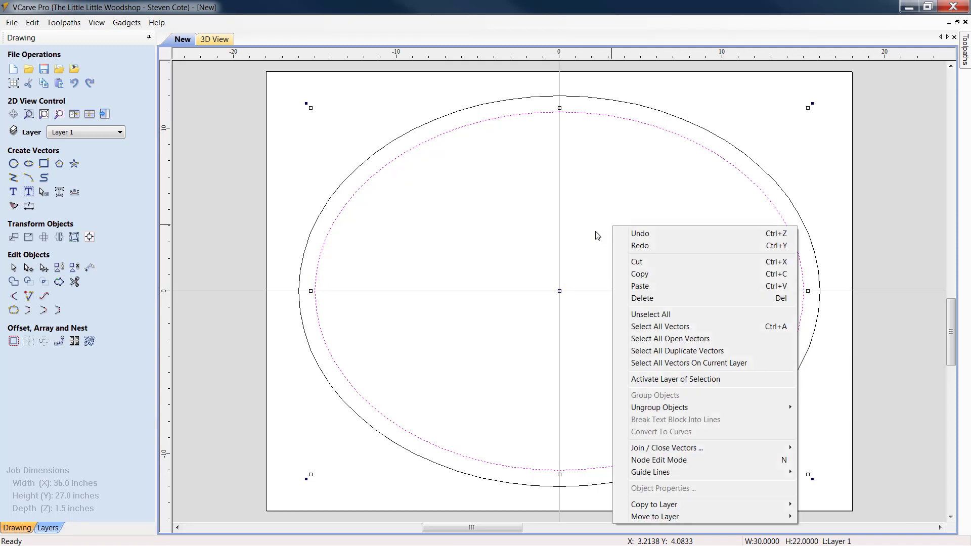
left_click(662, 279)
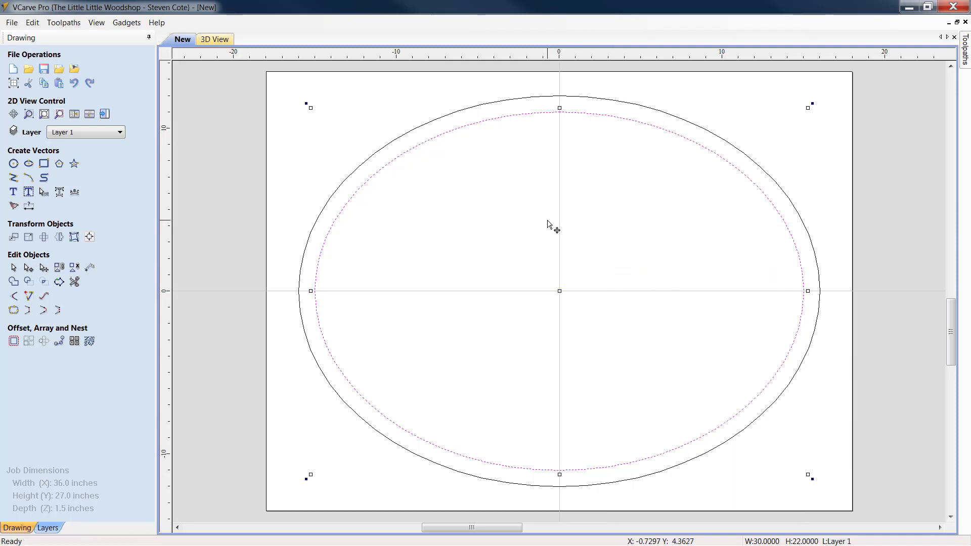
right_click(548, 224)
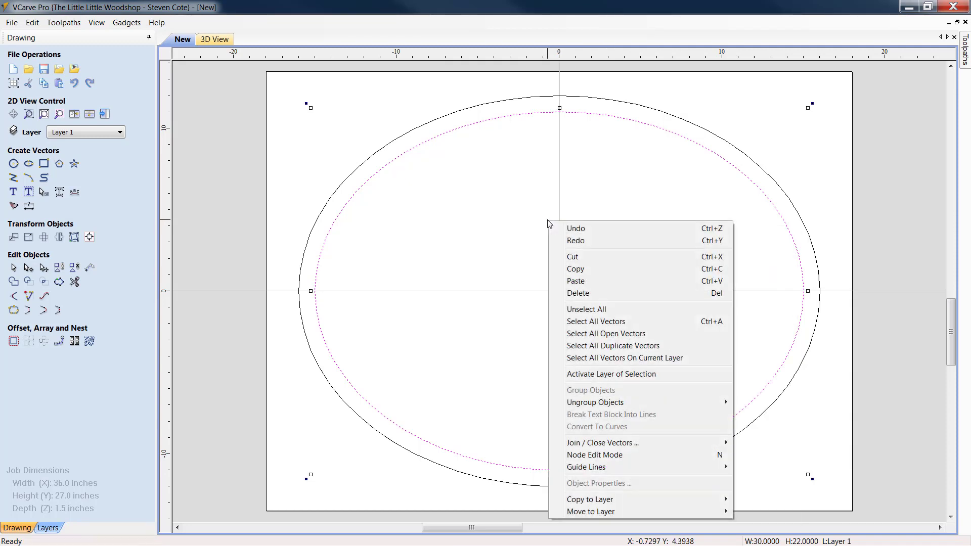
left_click(580, 281)
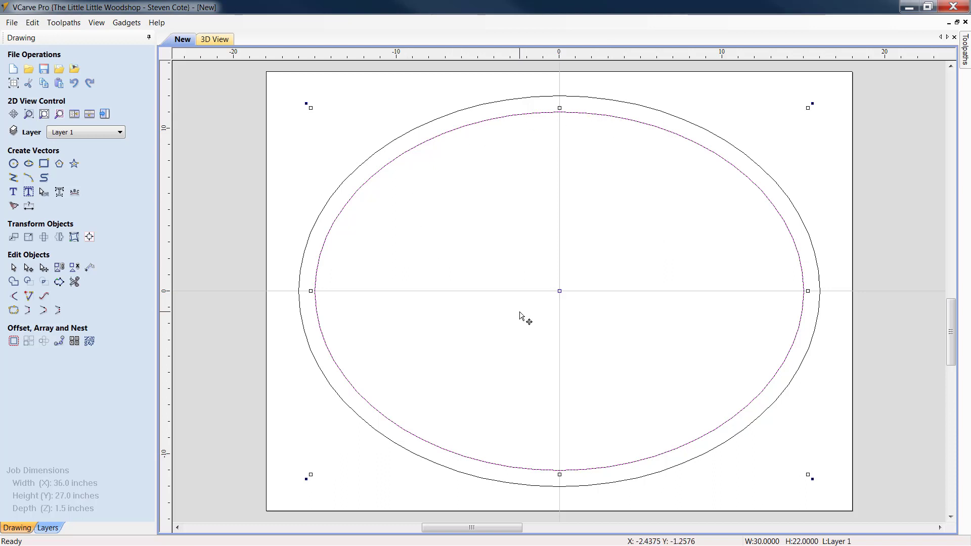
Step: Resize the newest pasted ellipse to 28 inches wide and 20 inches high
left_click(28, 238)
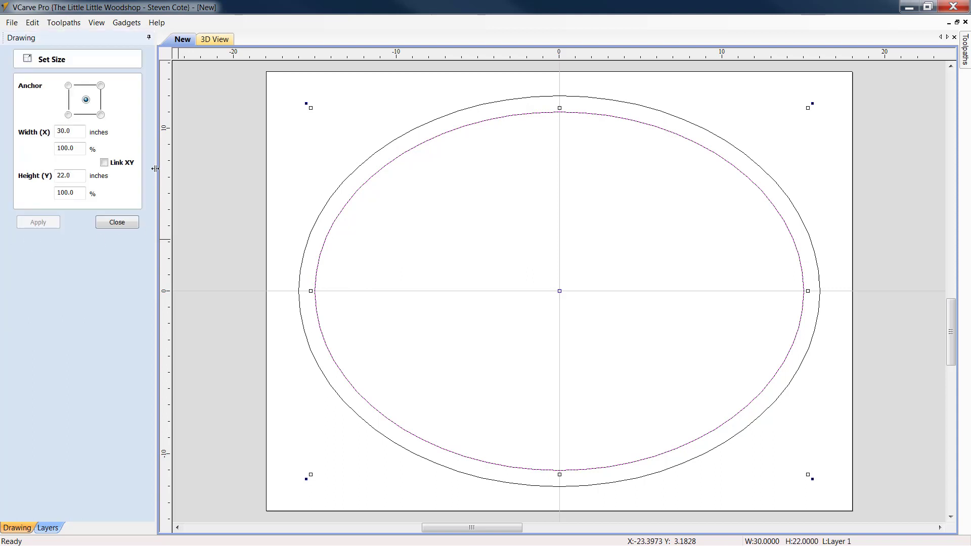
left_click_drag(73, 131, 15, 132)
type("28.")
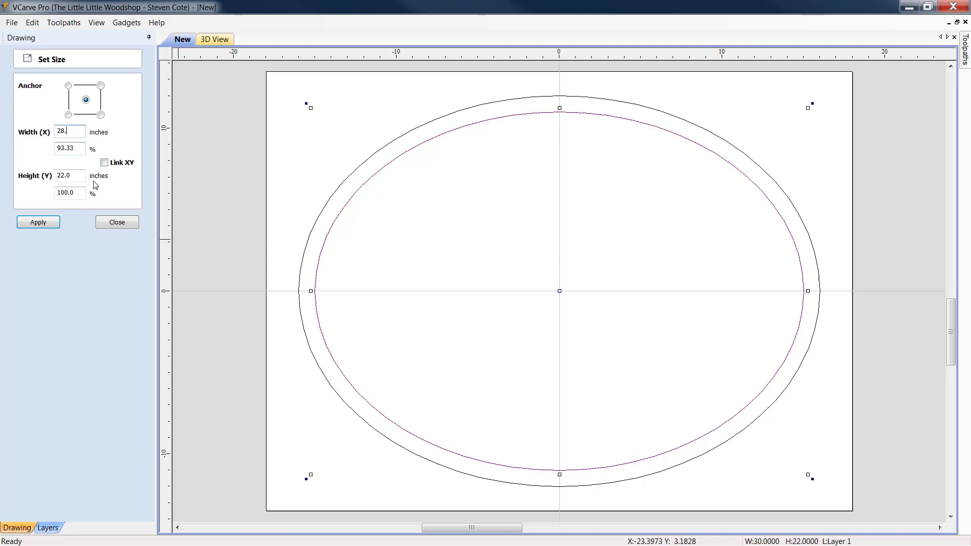
left_click_drag(77, 175, 1, 188)
type("20.")
left_click(39, 223)
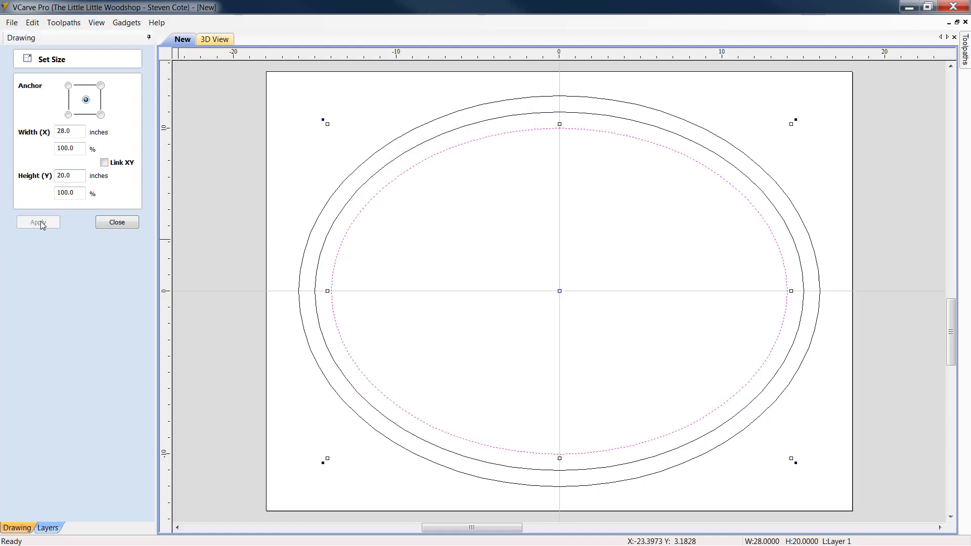
left_click(126, 224)
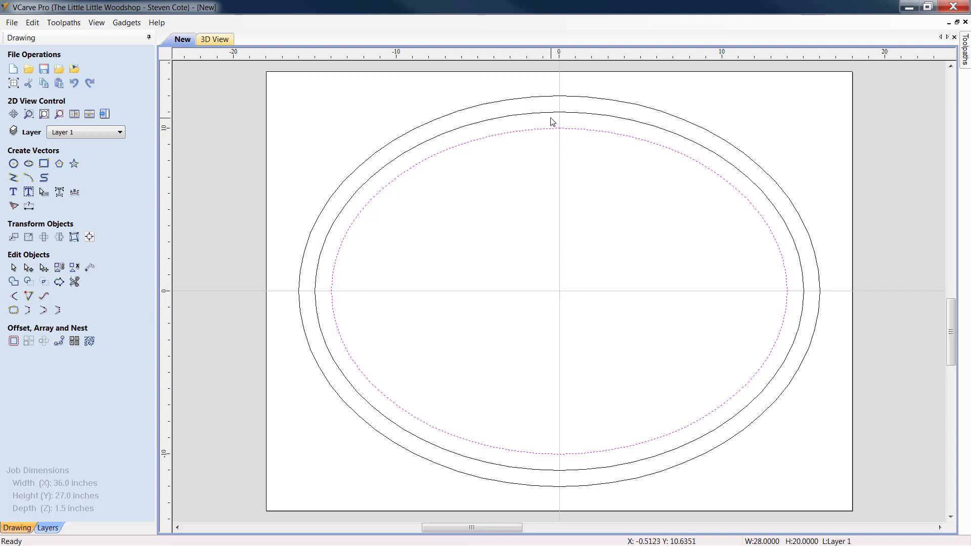
Step: Select the innermost 28 x 20 inch ellipse, copy it and paste a duplicate in place
left_click(638, 209)
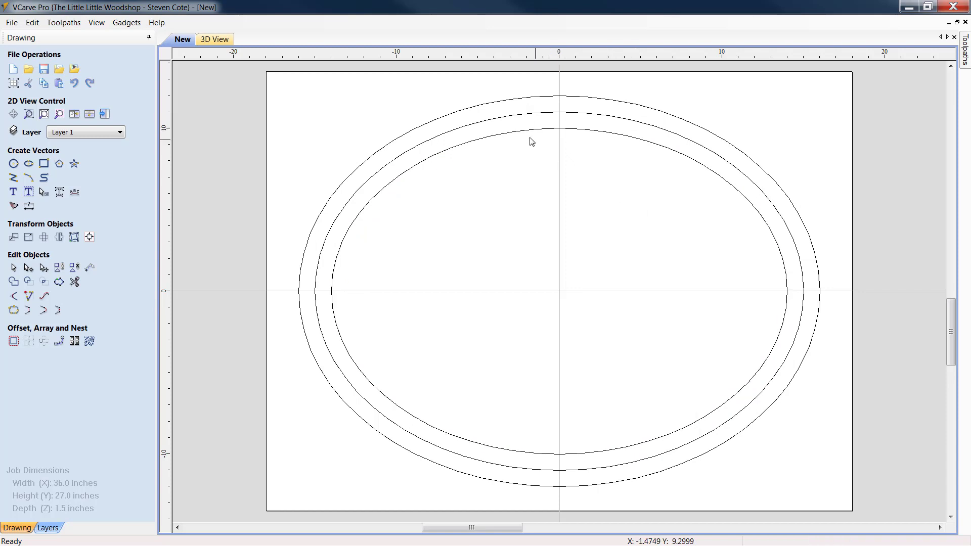
left_click(560, 130)
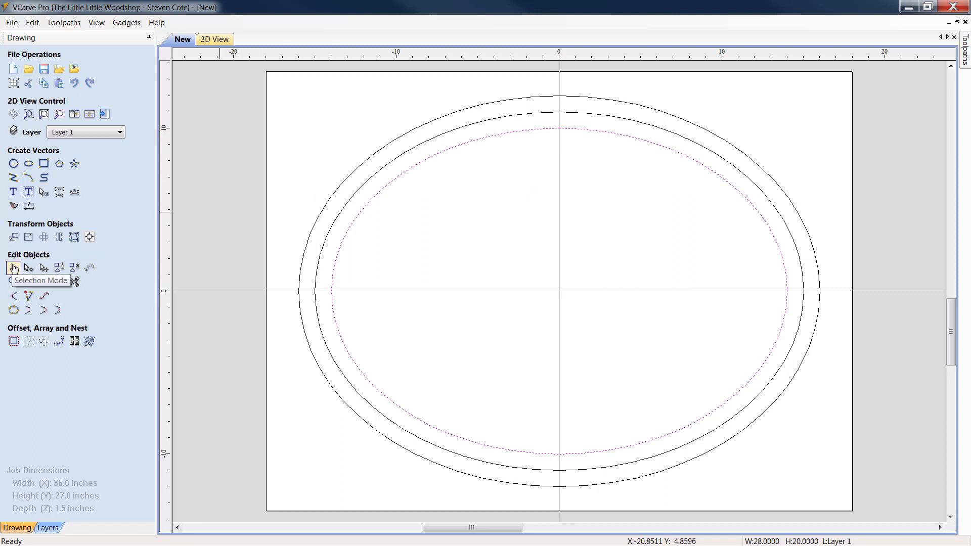
left_click(14, 267)
double_click(566, 130)
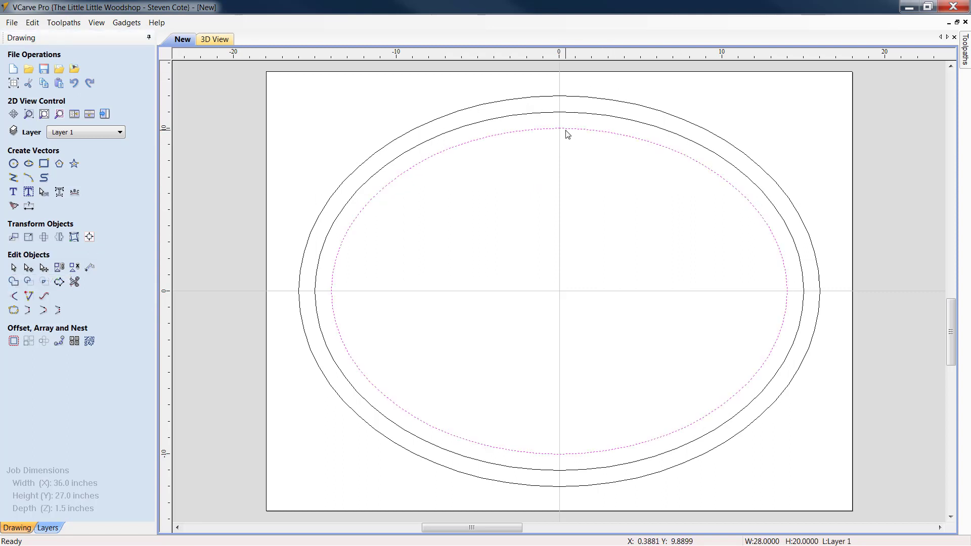
right_click(595, 197)
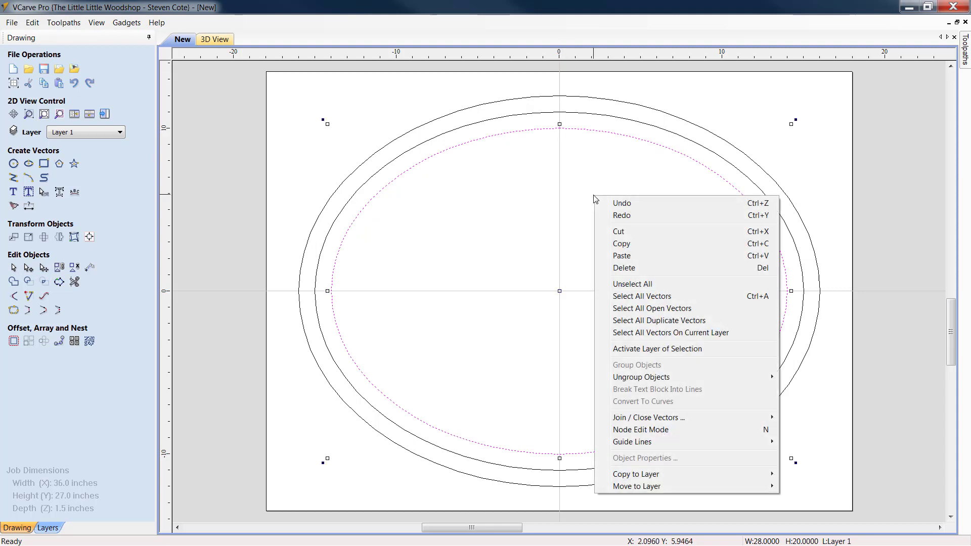
left_click(637, 247)
right_click(548, 225)
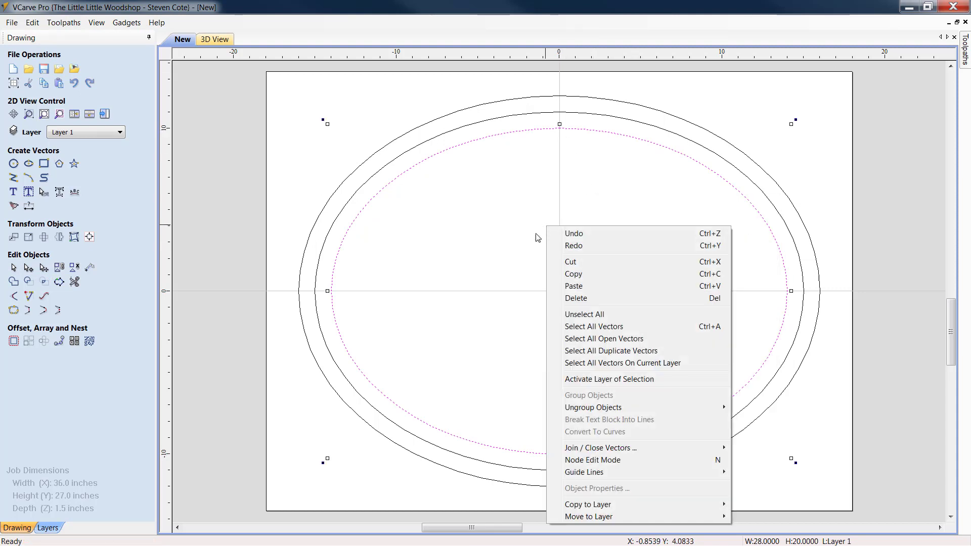
left_click(577, 286)
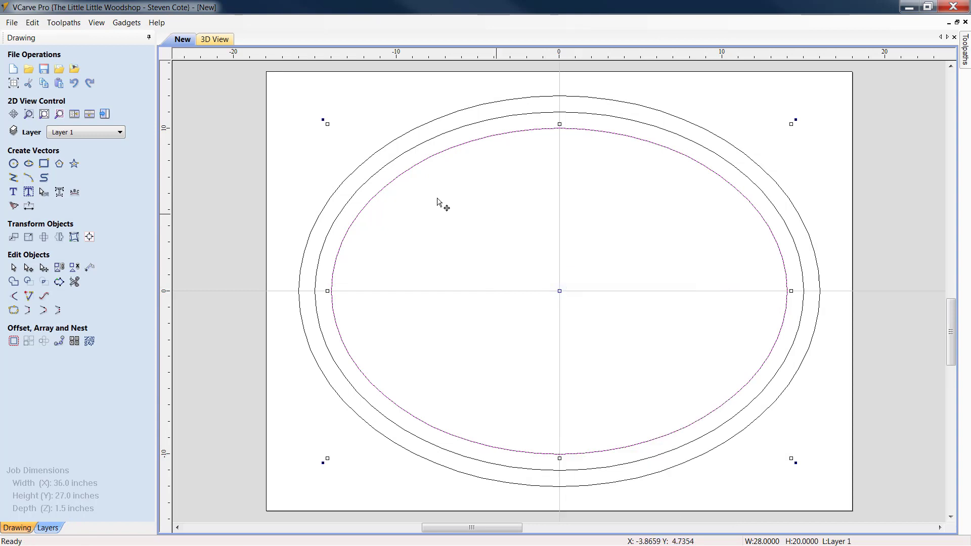
Step: Resize the newest pasted ellipse to 26 inches wide and 18 inches high, anchored at its center
left_click(29, 236)
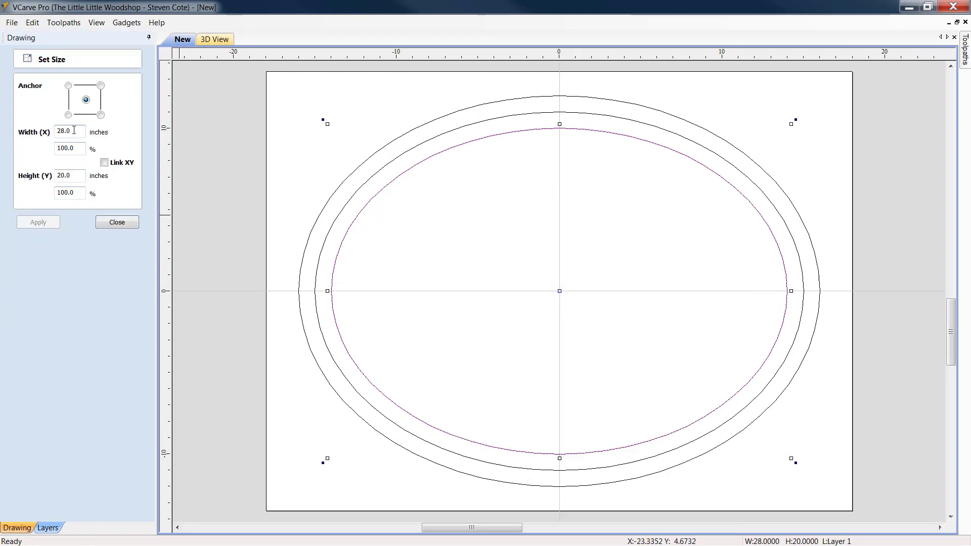
left_click_drag(75, 130, 2, 138)
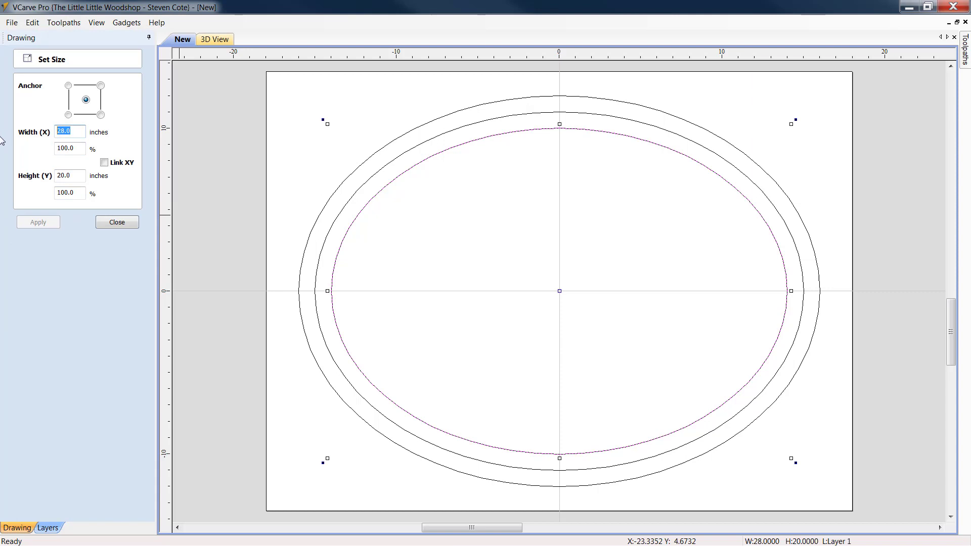
type("26.")
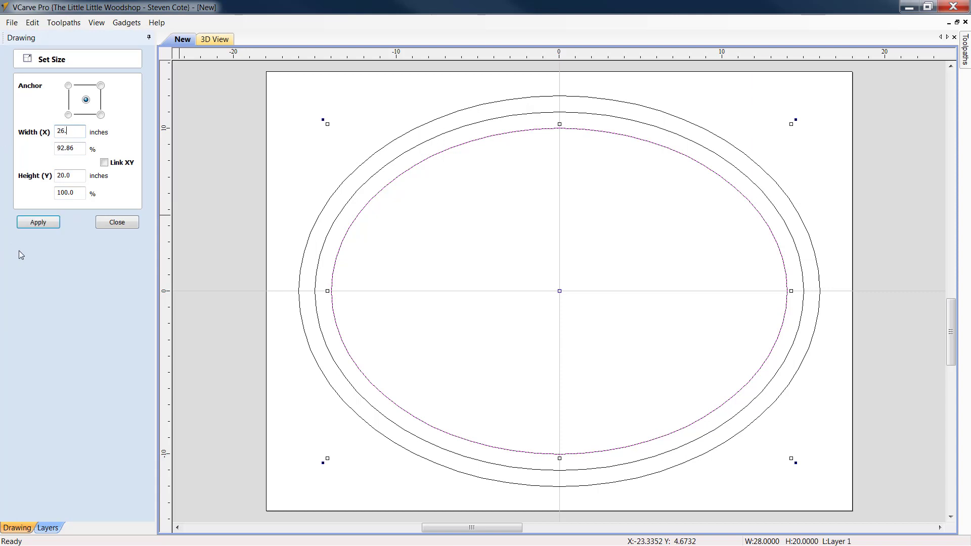
left_click_drag(81, 175, 1, 196)
type("18.")
left_click(49, 225)
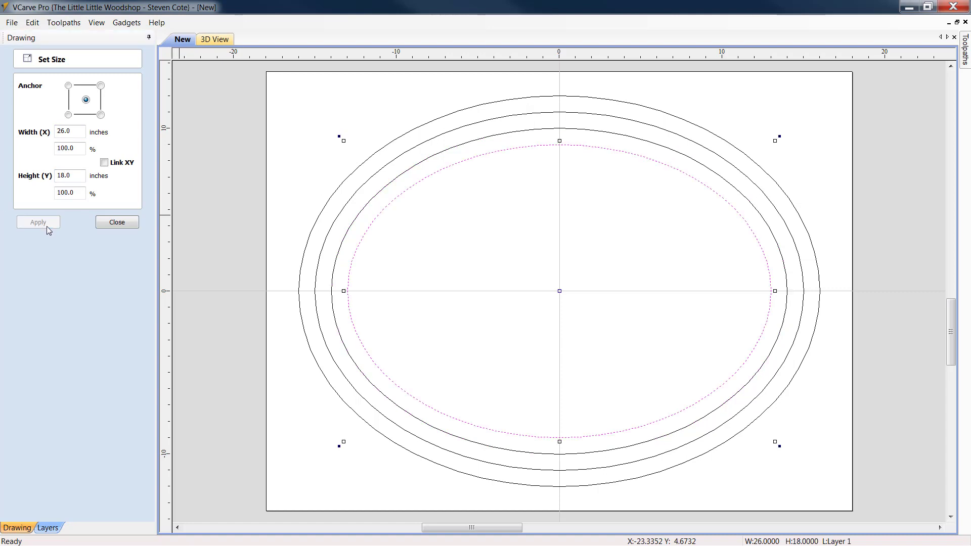
left_click(117, 222)
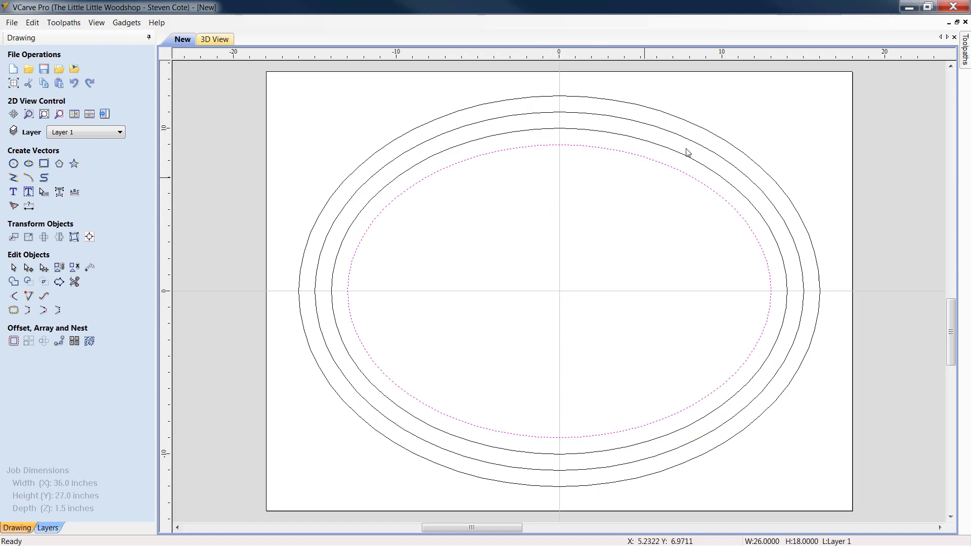
left_click(585, 162)
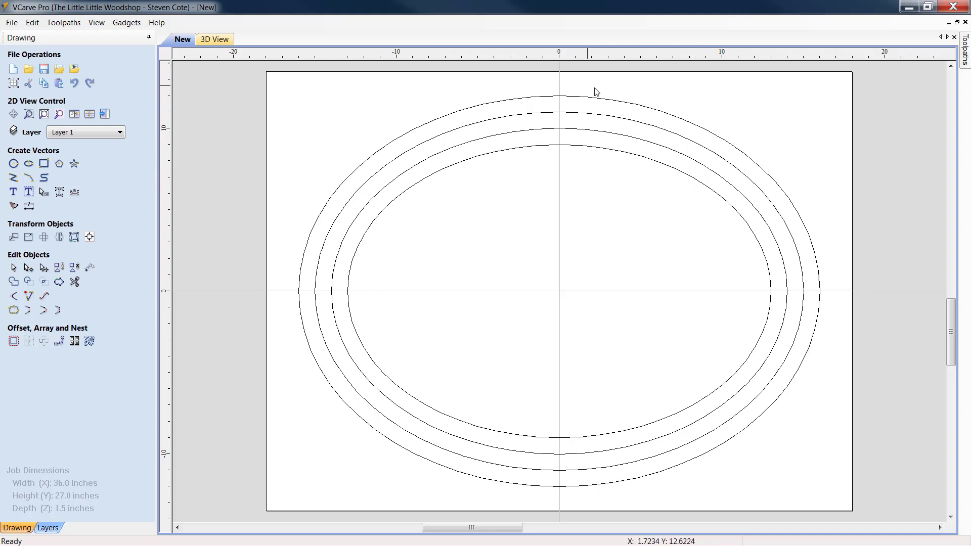
left_click(574, 96)
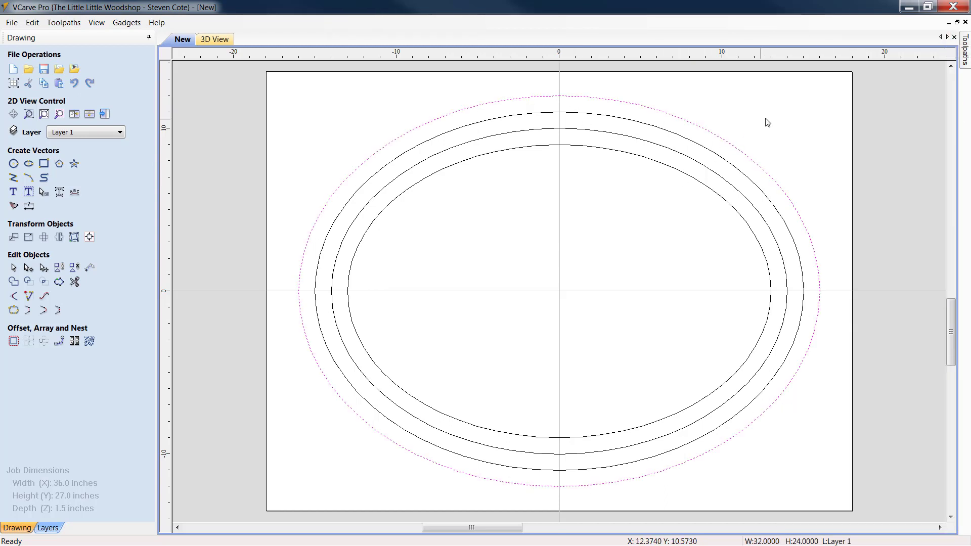
left_click(786, 107)
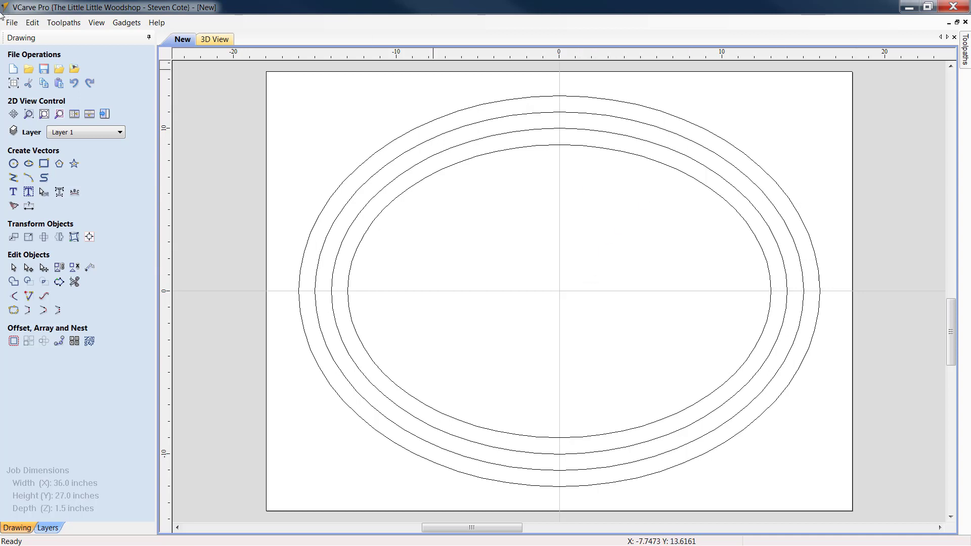
Step: Draw a circle about 0.33 inches in diameter centered at X 0, Y 11, on the top of the 30 x 22 inch ellipse
left_click(14, 164)
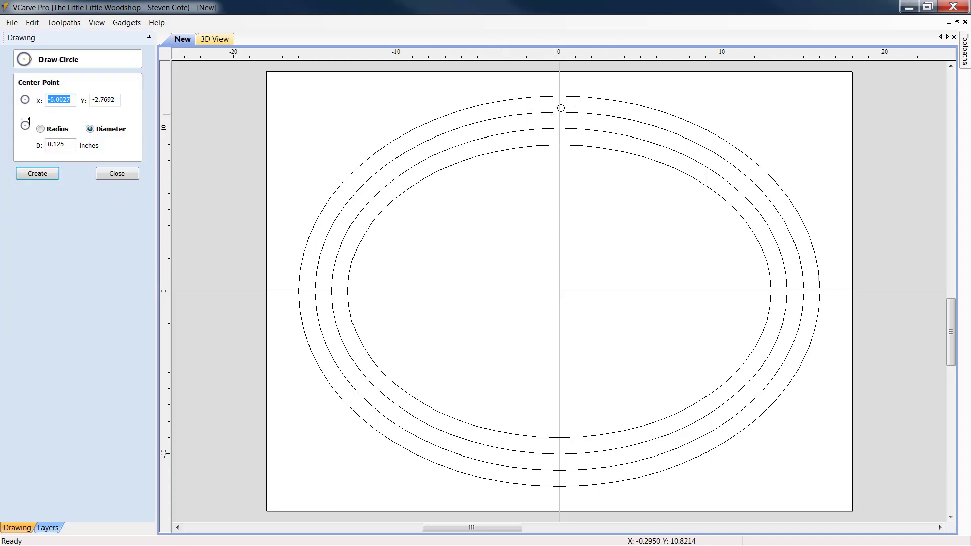
left_click_drag(559, 112, 559, 109)
scroll(559, 107, "up", 4)
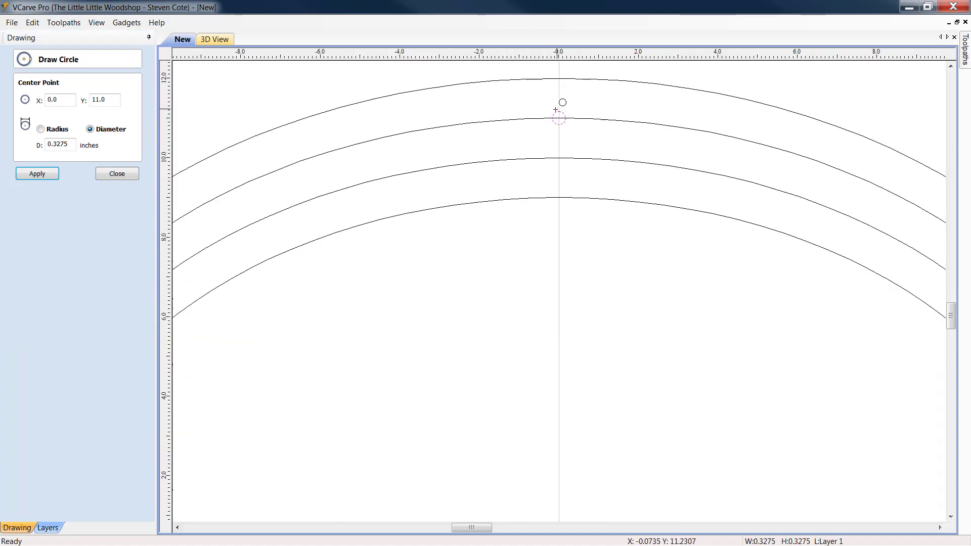
scroll(556, 110, "up", 5)
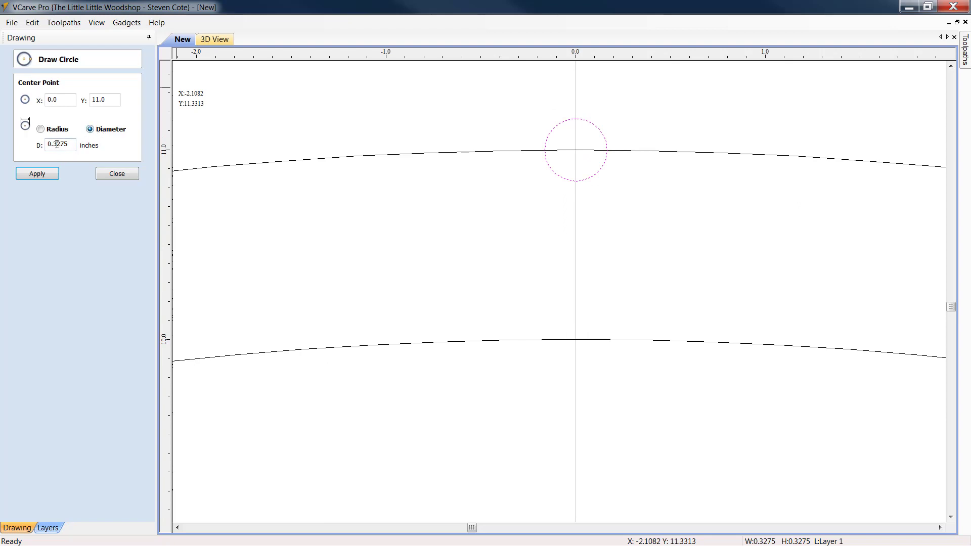
Step: Set the new circle's diameter to 0.25 inches and finish the circle
left_click_drag(54, 144, 105, 148)
type("2")
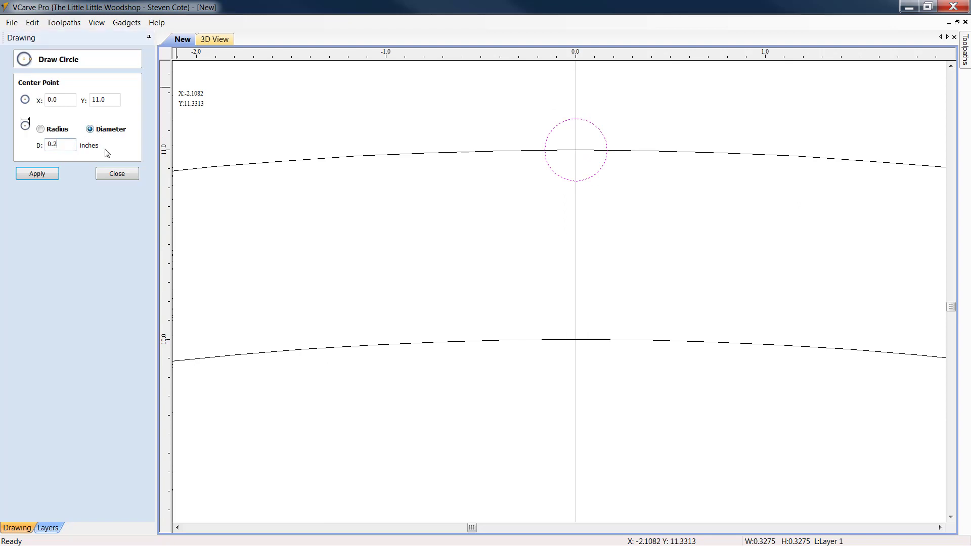
left_click(38, 173)
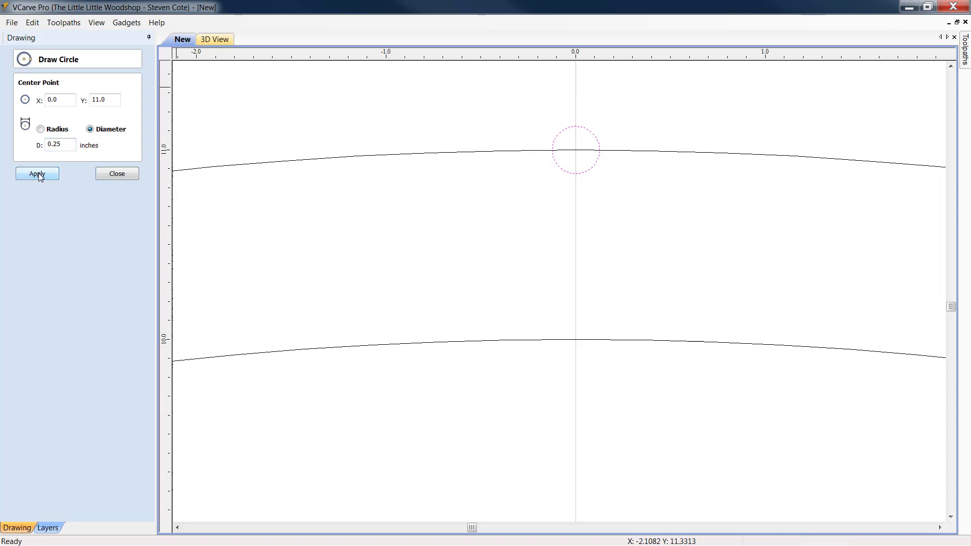
left_click(126, 174)
Step: Copy the 0.25 inch circle, paste a duplicate and move it onto the top center of the 28 x 20 inch ellipse
scroll(598, 247, "down", 3)
scroll(599, 246, "up", 3)
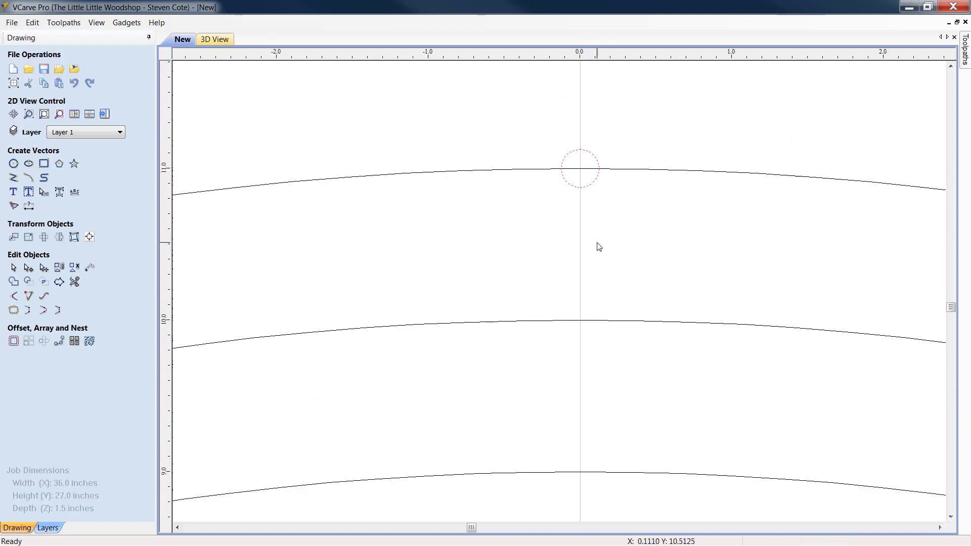
left_click(589, 174)
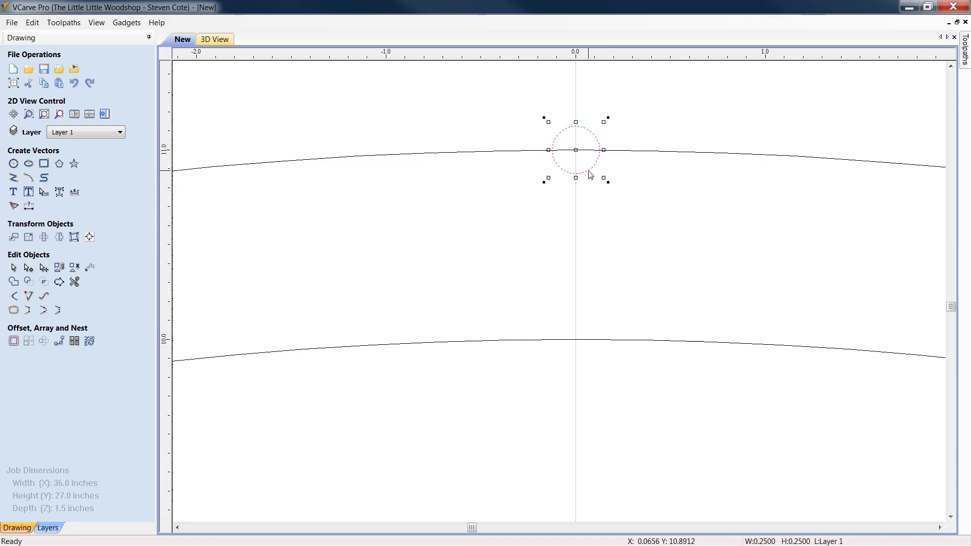
right_click(590, 172)
left_click(610, 224)
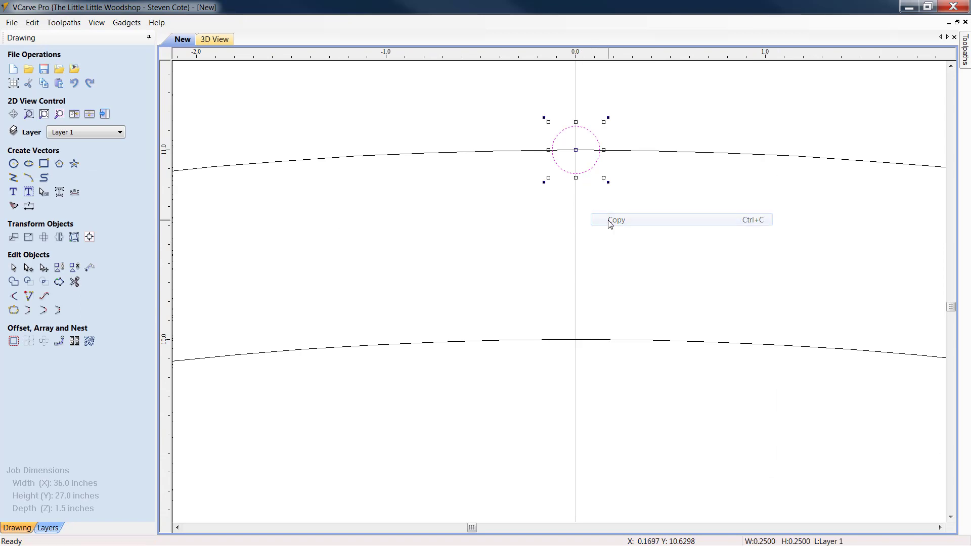
right_click(610, 224)
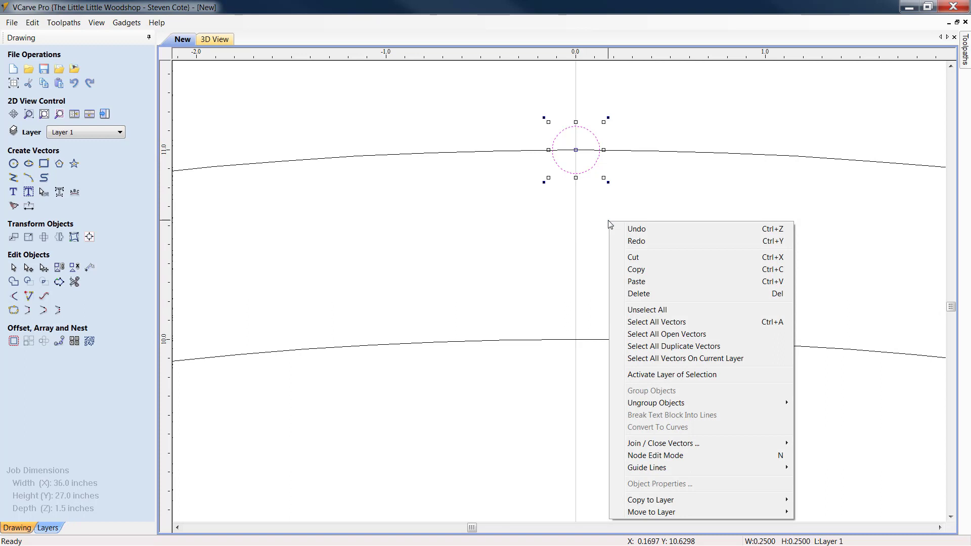
left_click(636, 281)
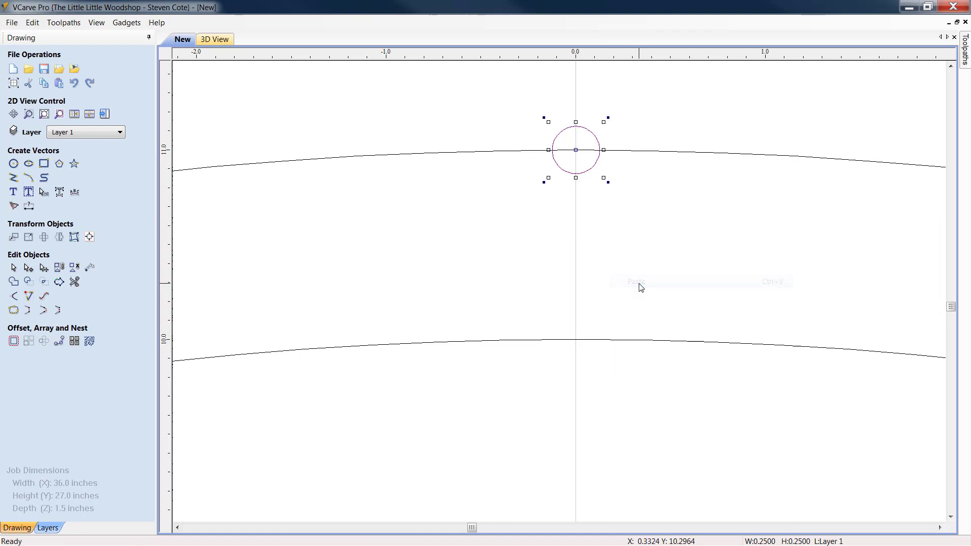
left_click_drag(571, 148, 575, 340)
left_click(704, 272)
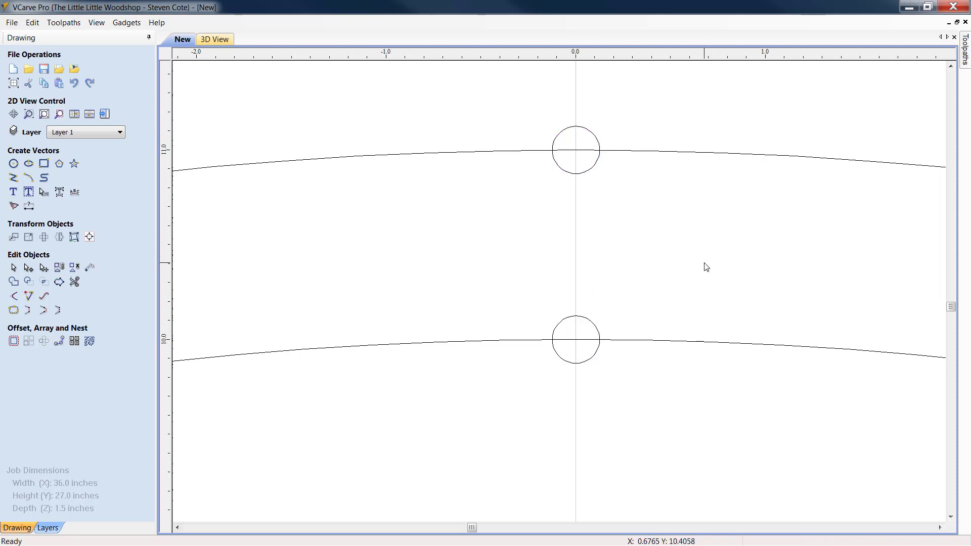
Step: Copy 150 circles of 0.25 inch diameter along the 30 x 22 inch ellipse, aligned to the curve and on a new layer
scroll(706, 272, "down", 2)
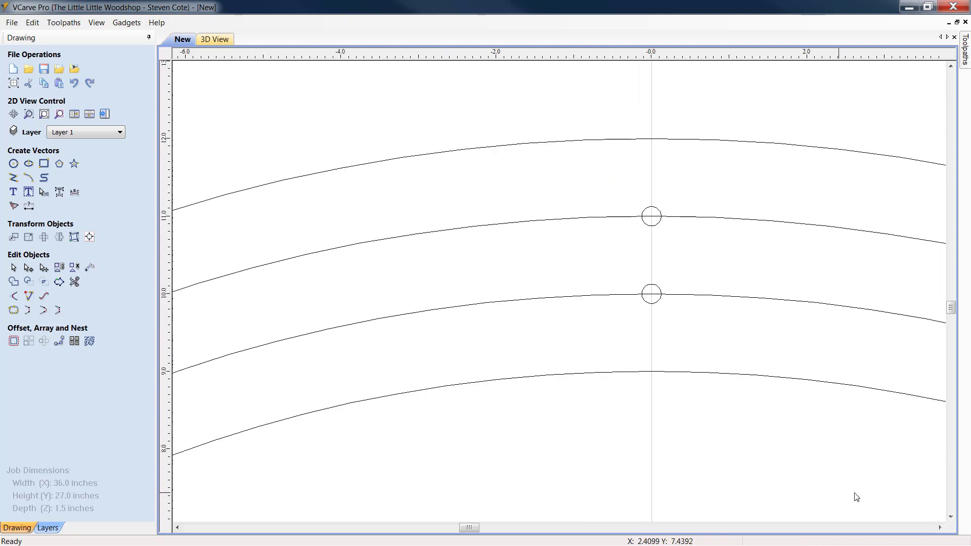
left_click(940, 527)
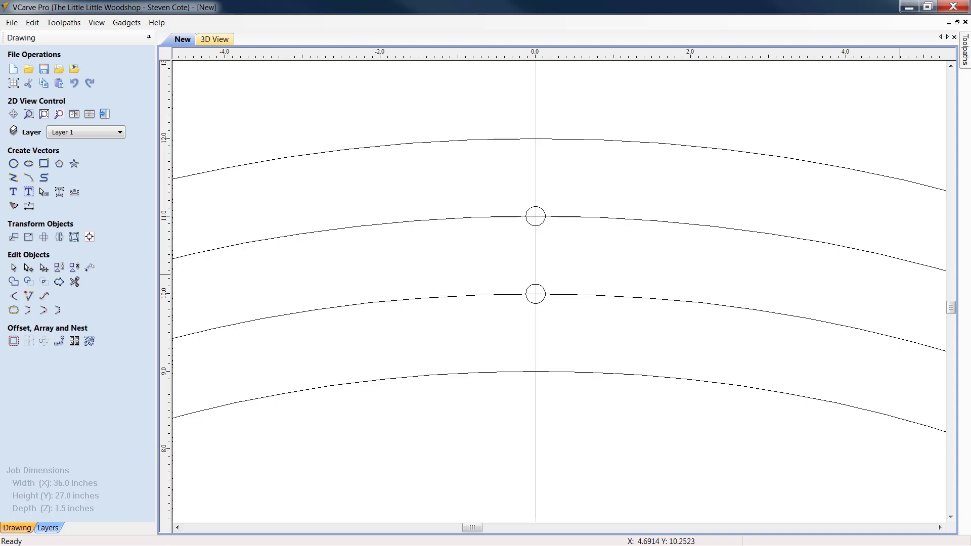
left_click(539, 228)
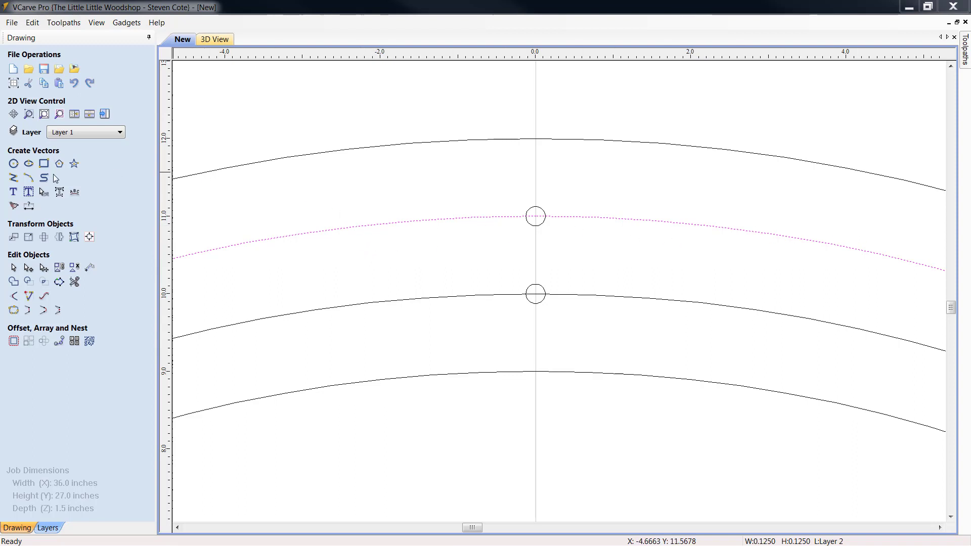
left_click(59, 343)
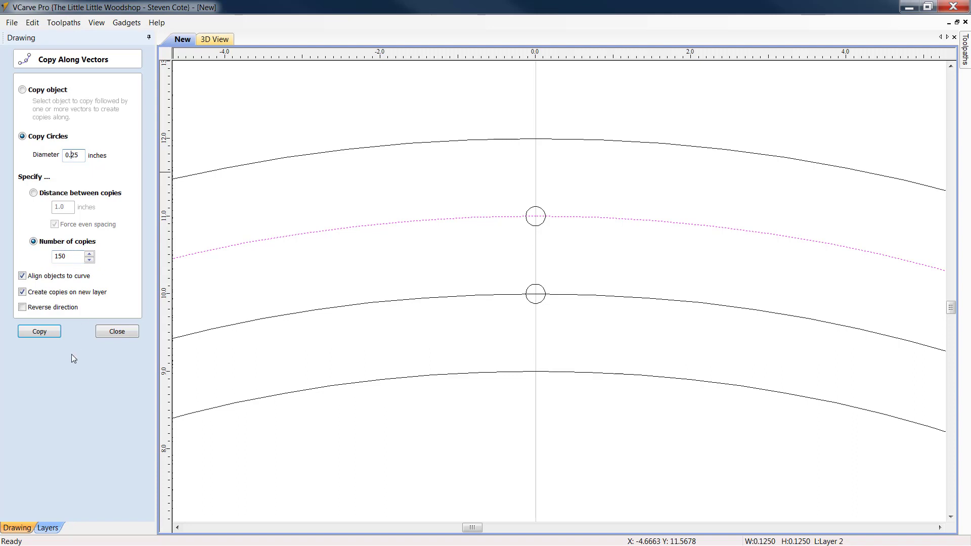
left_click(46, 335)
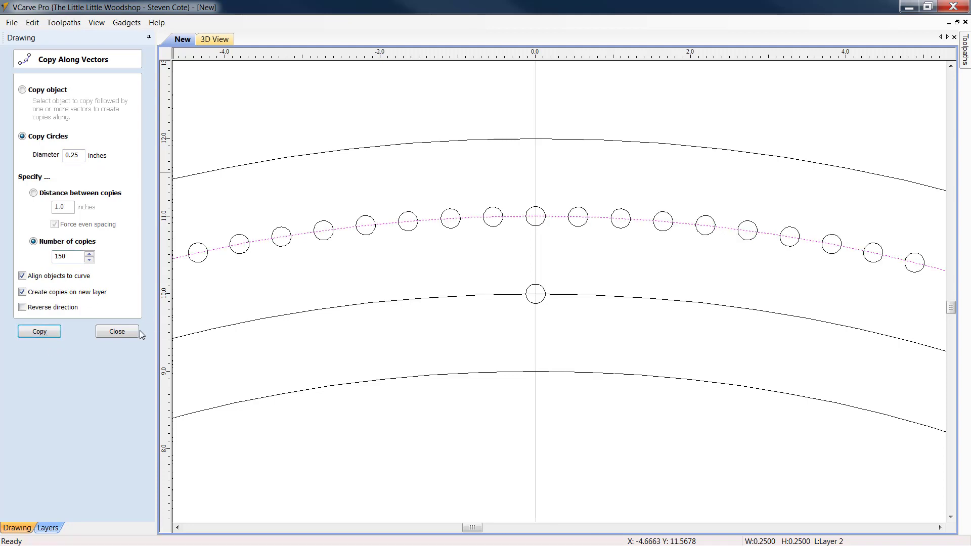
Step: Copy 150 circles of 0.25 inch diameter along the 28 x 20 inch ellipse on another new layer
left_click(535, 304)
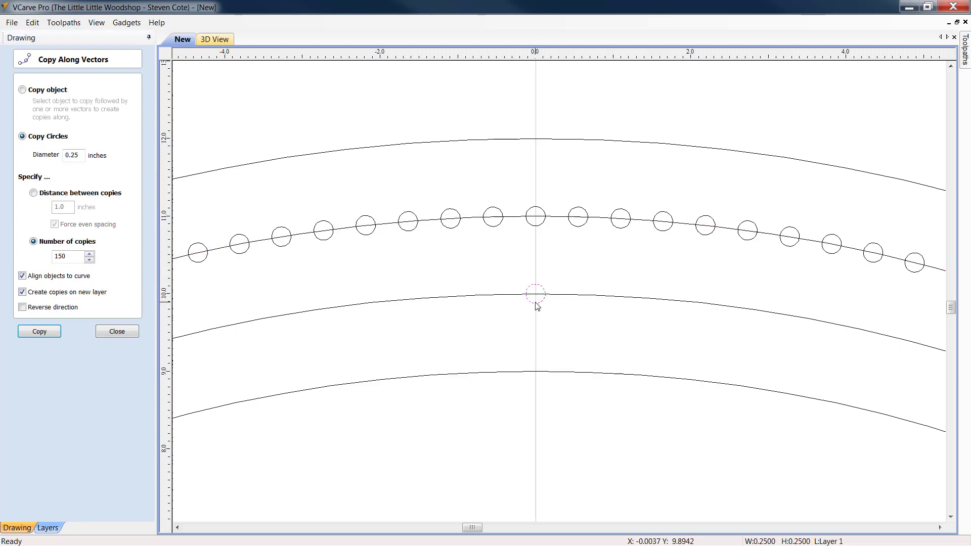
left_click(504, 297)
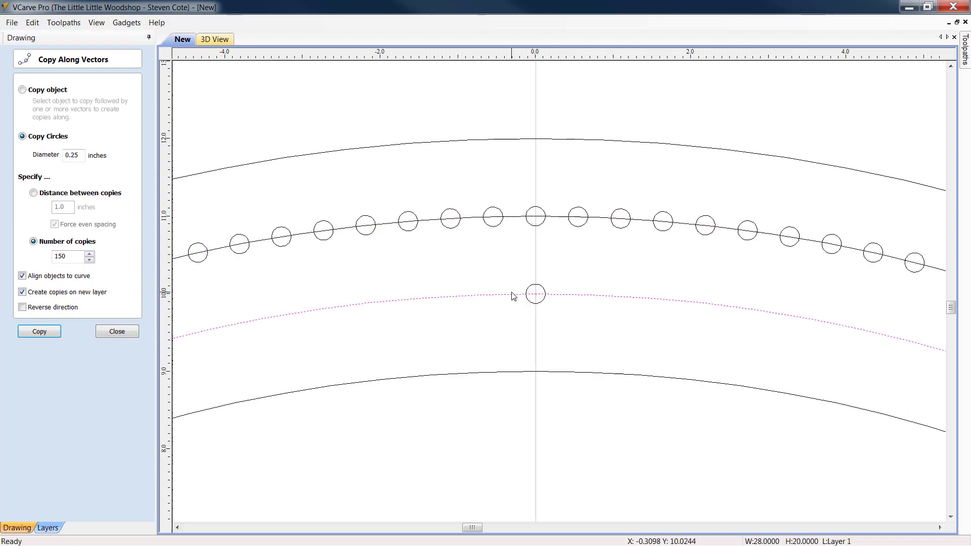
left_click(53, 334)
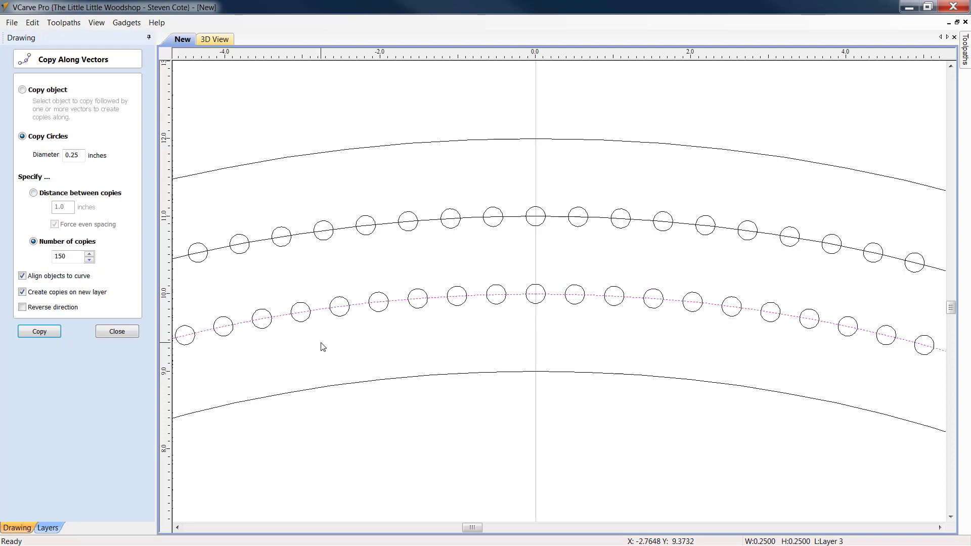
left_click(123, 334)
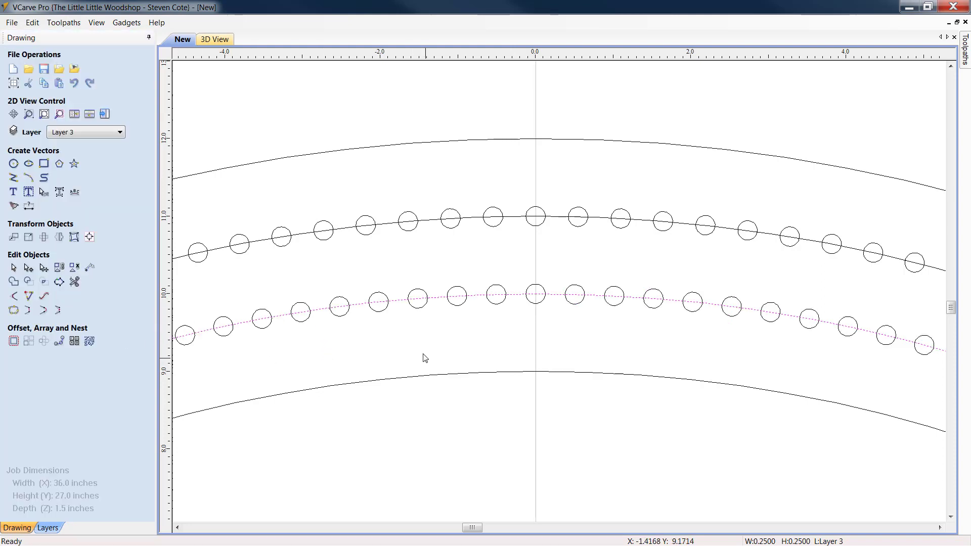
scroll(418, 344, "down", 3)
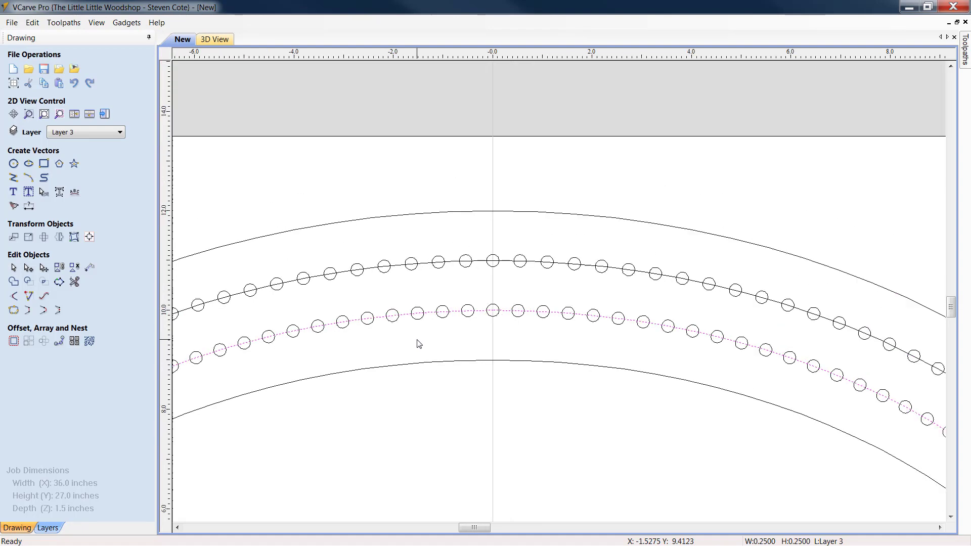
left_click(951, 517)
left_click(950, 518)
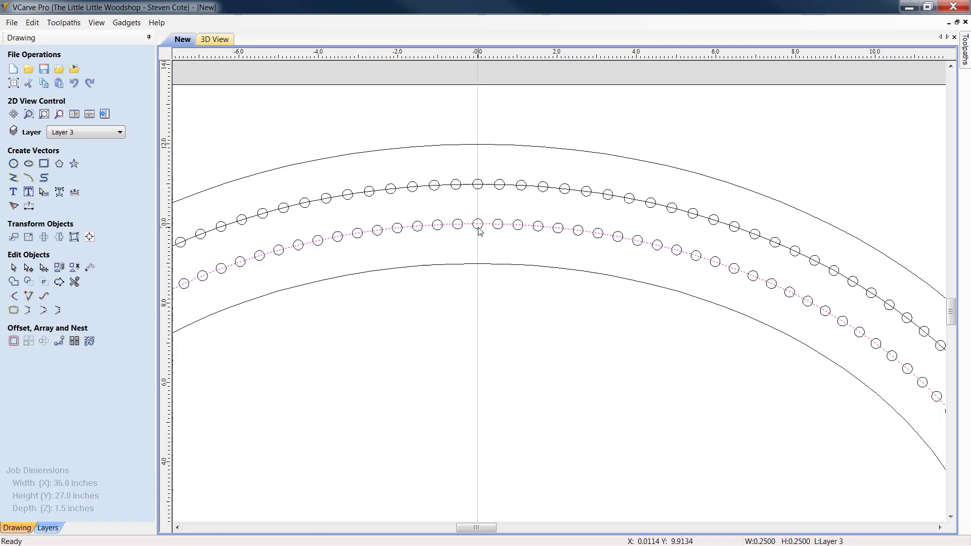
left_click(523, 193)
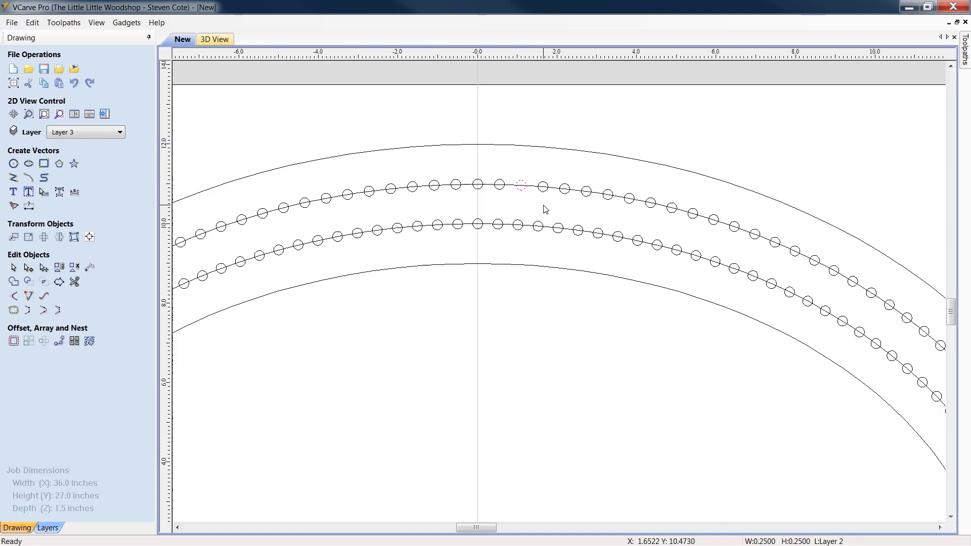
left_click(485, 279)
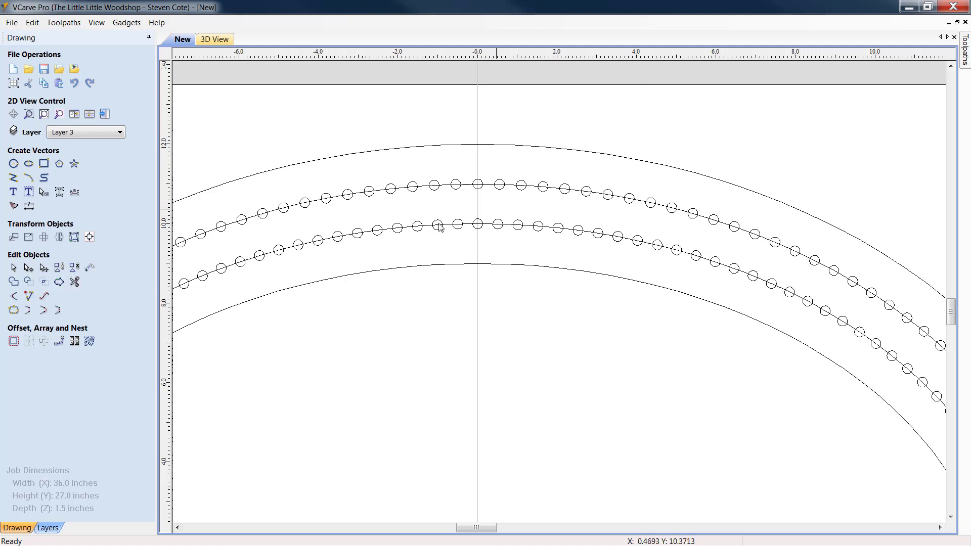
scroll(529, 279, "down", 4)
scroll(512, 409, "up", 3)
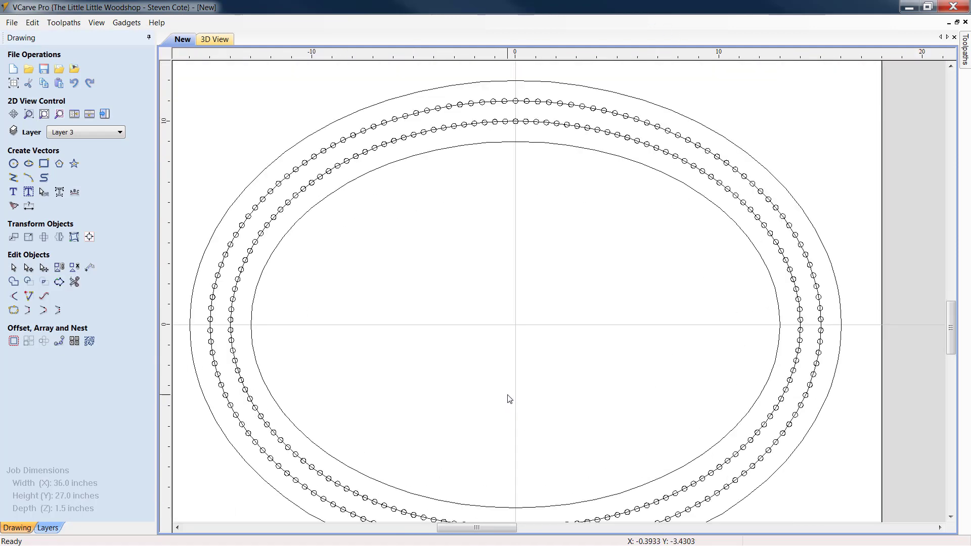
Step: Delete the second and the eighth circle clockwise from the top center circle in both rings
scroll(496, 108, "up", 4)
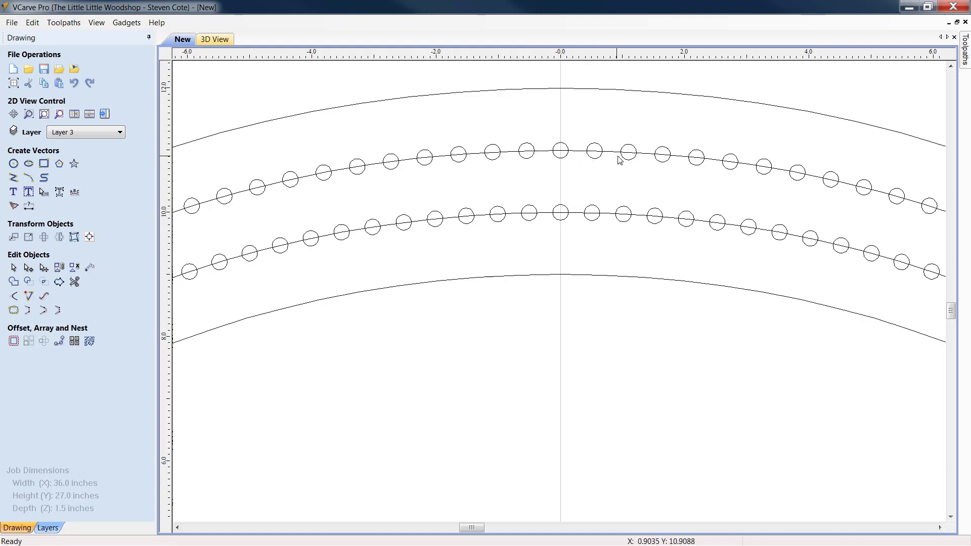
left_click(632, 165)
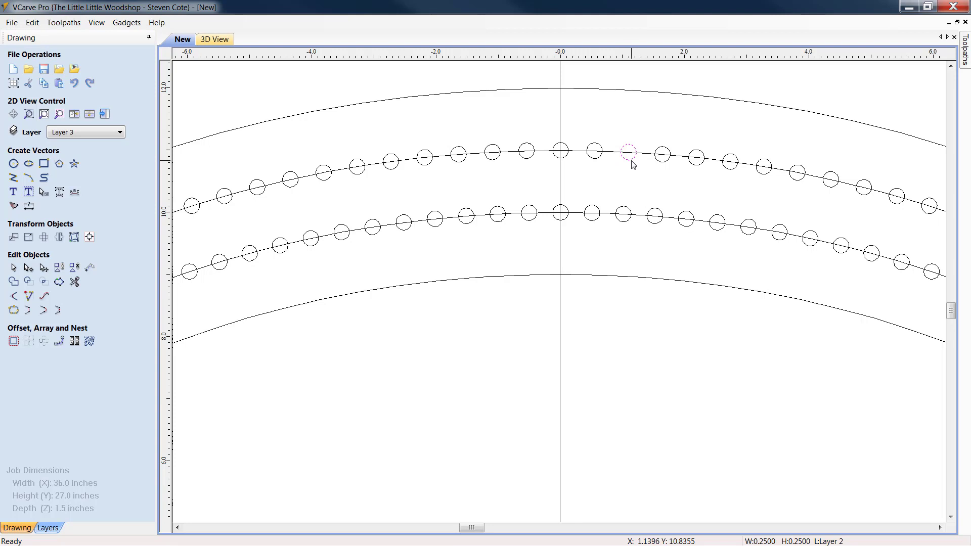
left_click(629, 211, "shift")
key("Delete")
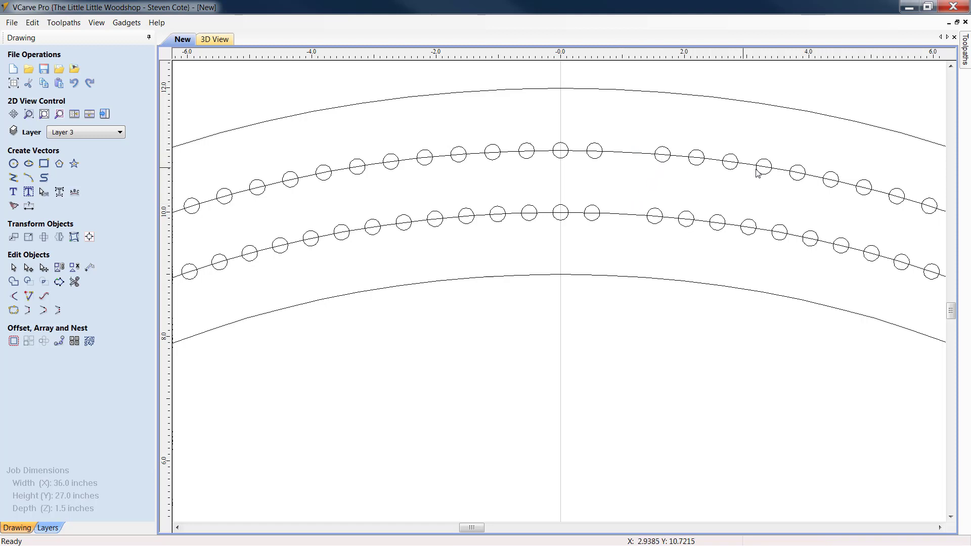
left_click(831, 187)
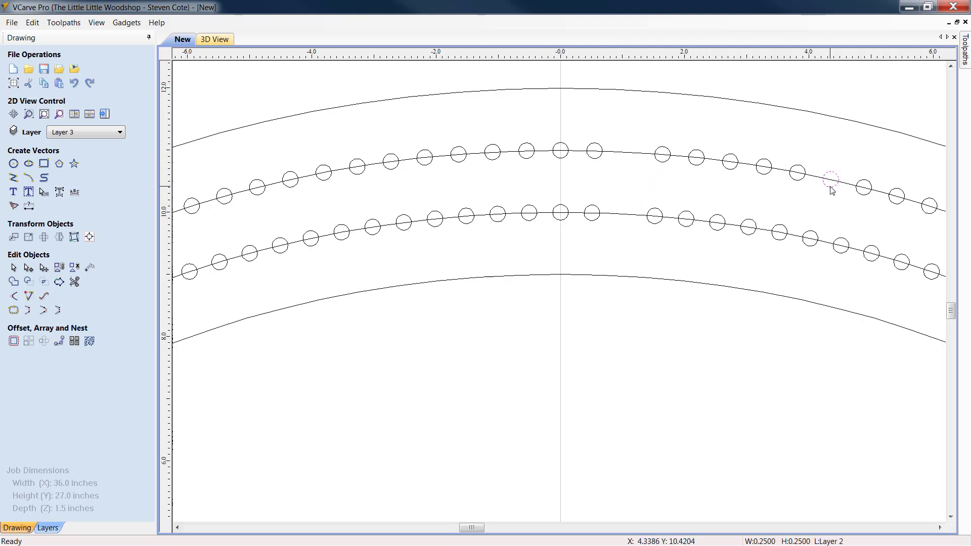
left_click(814, 236, "shift")
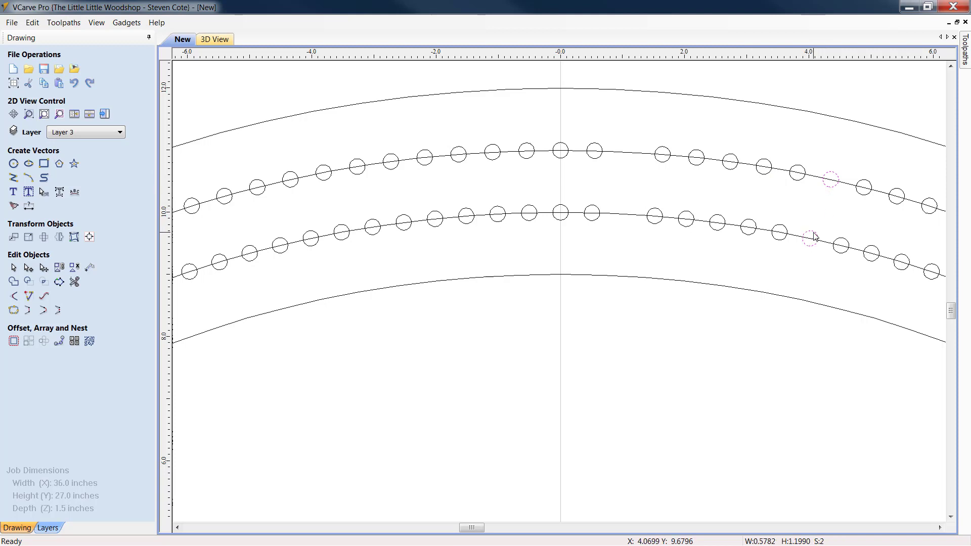
key("Delete")
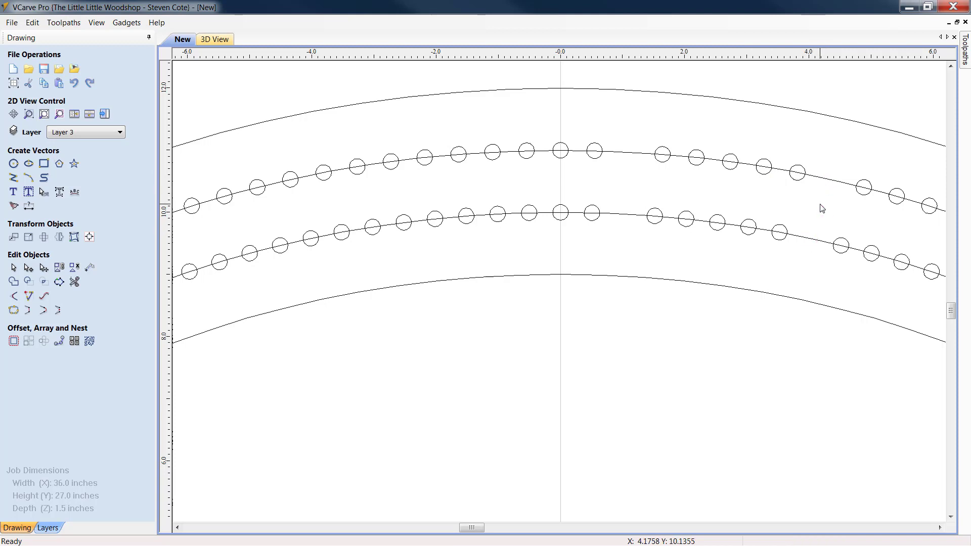
Step: Delete the 30 x 22 inch and 28 x 20 inch guide ellipses that run through the circle rings
left_click(832, 181)
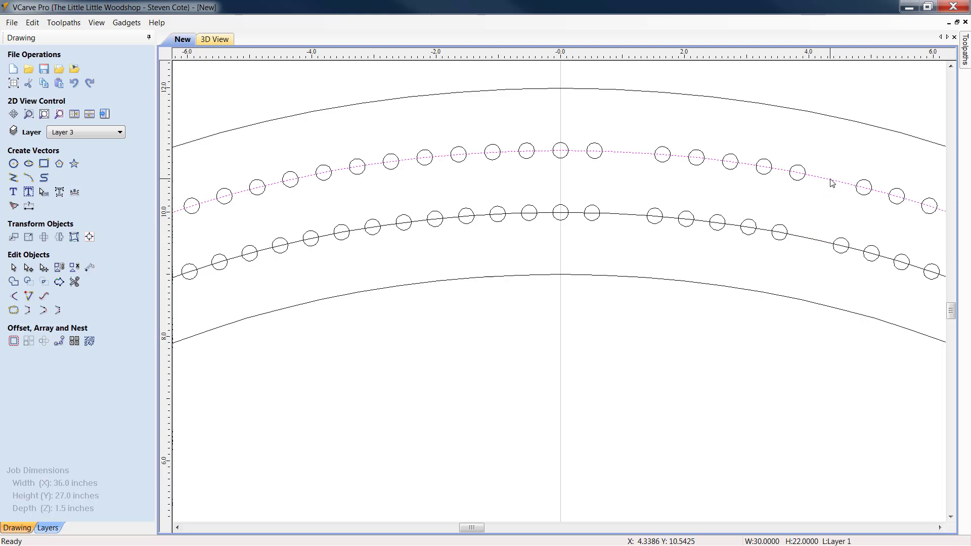
key("Delete")
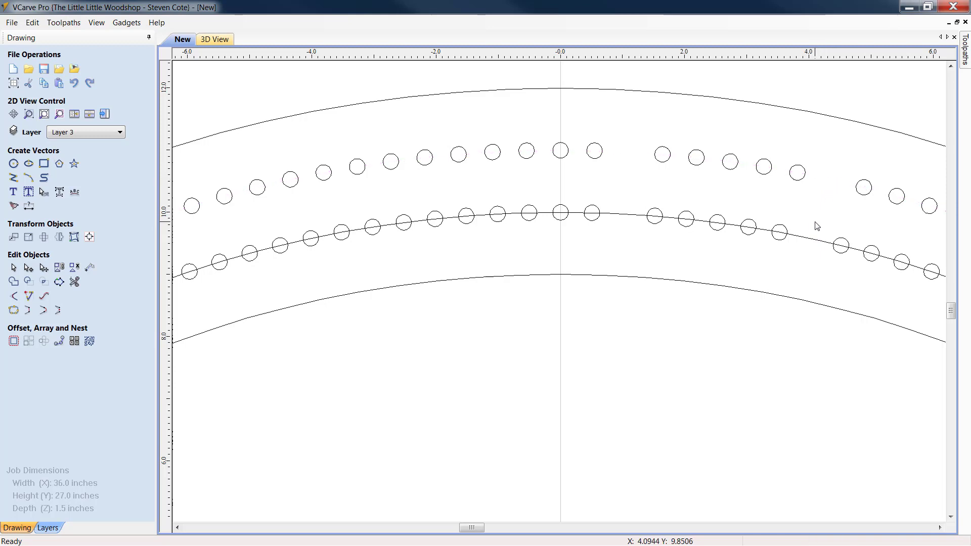
left_click(814, 242)
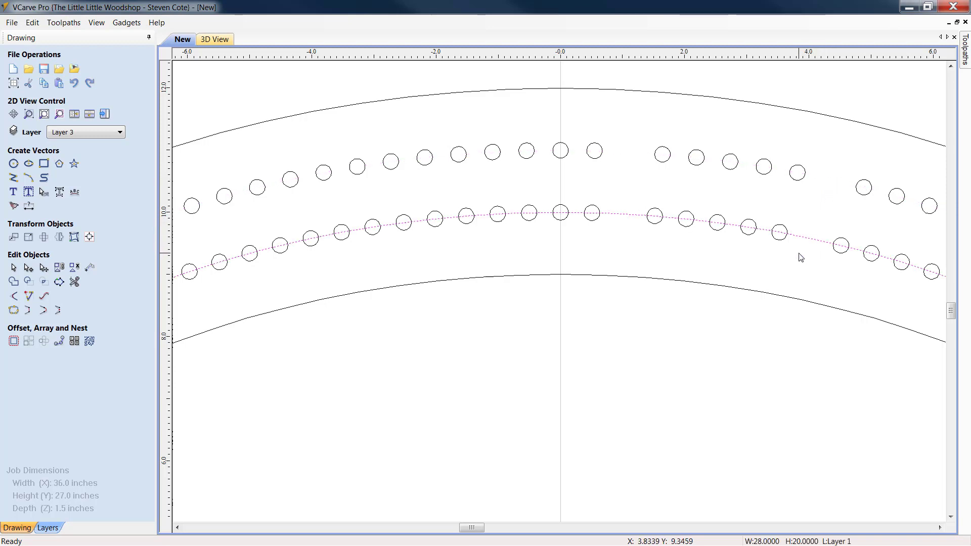
key("Delete")
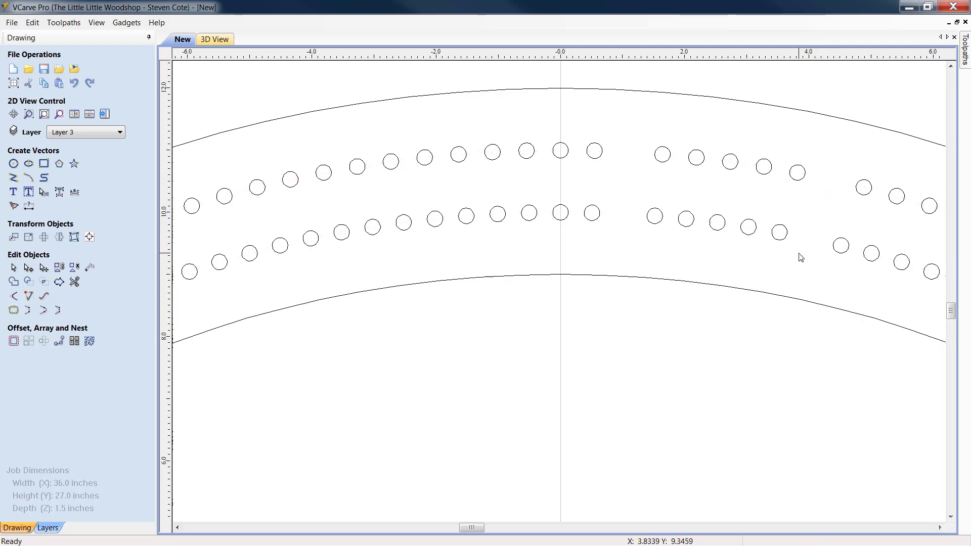
Step: Continue the five-circle grouping by deleting the sixth circle clockwise from the last gap in both rings
left_click(940, 527)
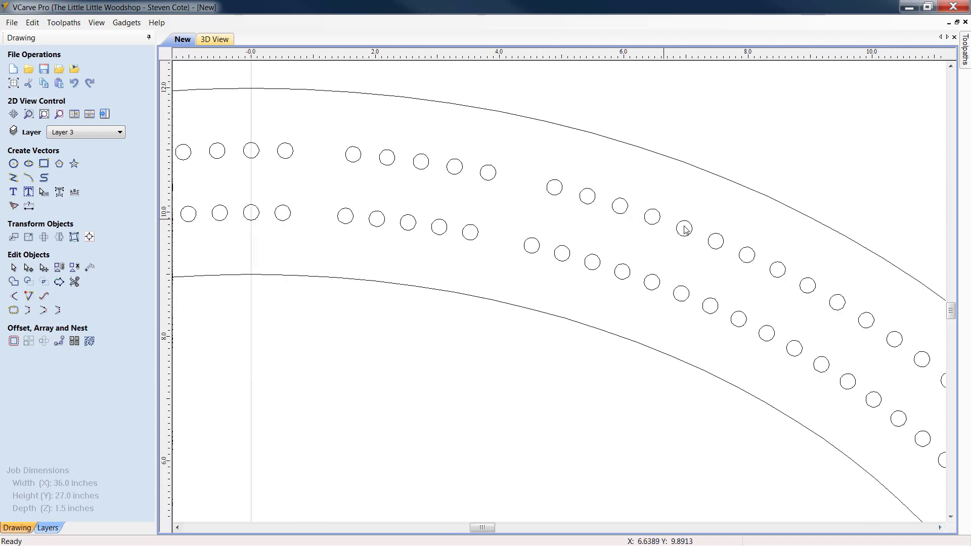
left_click(711, 247)
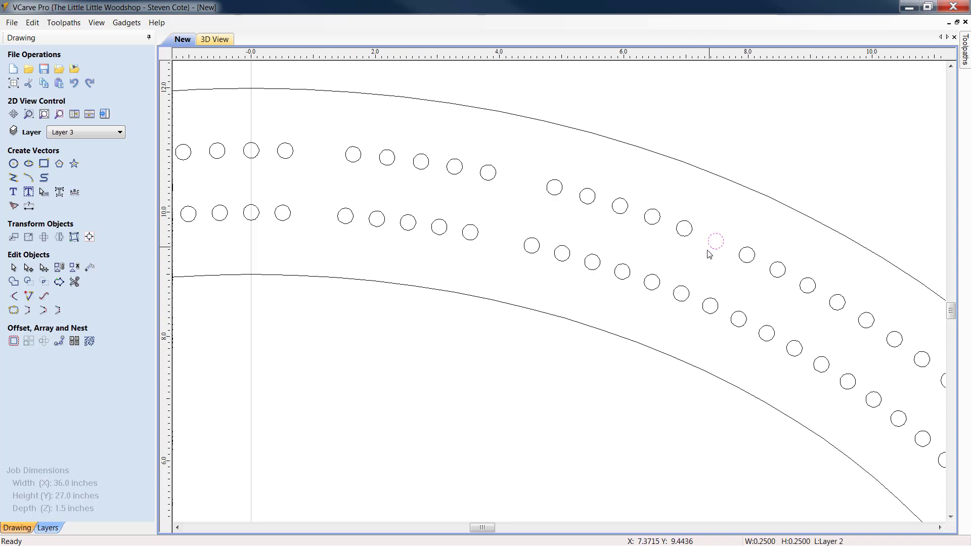
left_click(682, 302, "shift")
right_click(682, 306)
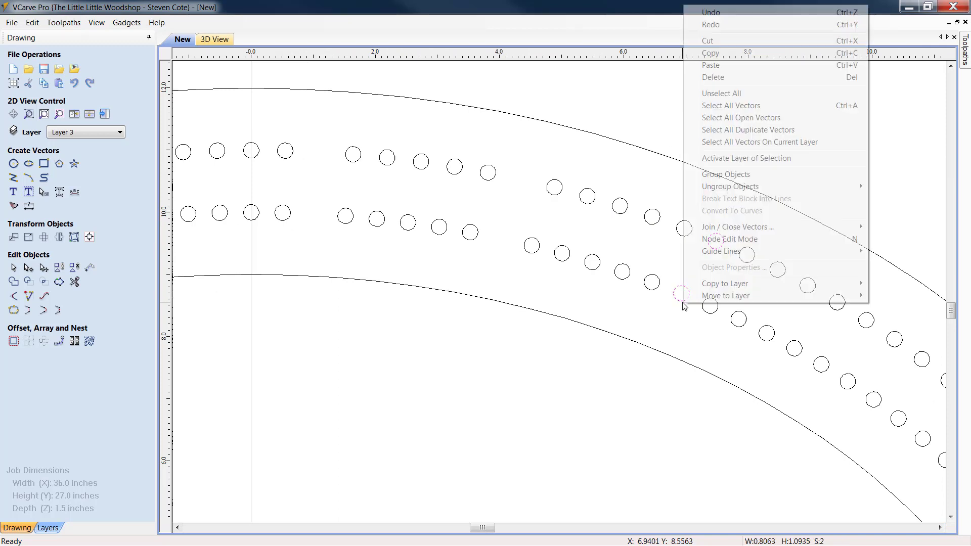
left_click(714, 77)
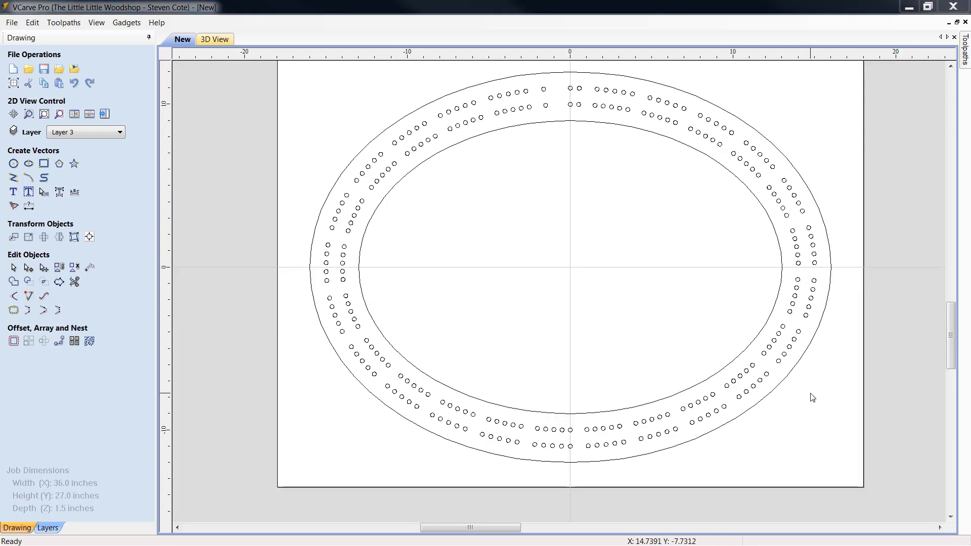
Step: Undo the recent circle deletions just left of the top center and redo the one that separates the neighboring groups
scroll(832, 187, "up", 3)
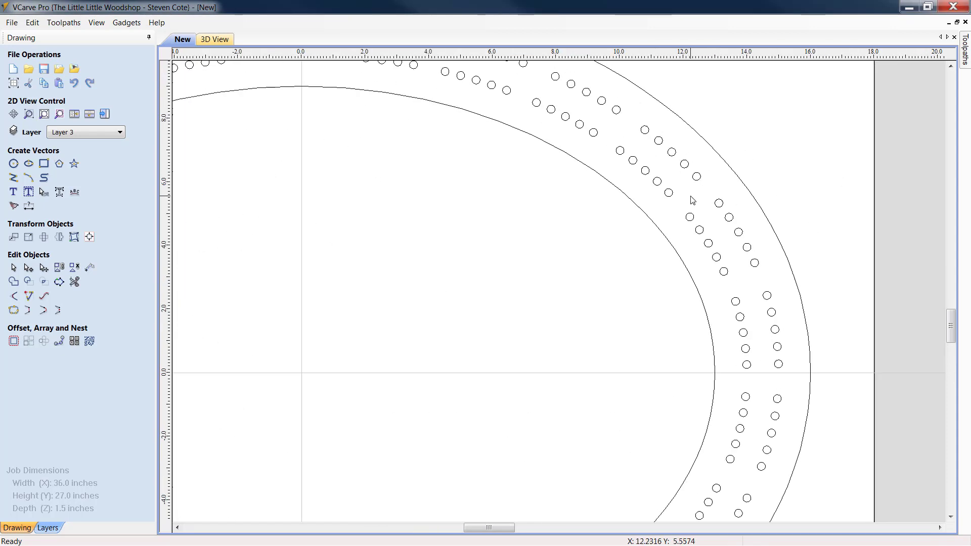
scroll(459, 349, "down", 2)
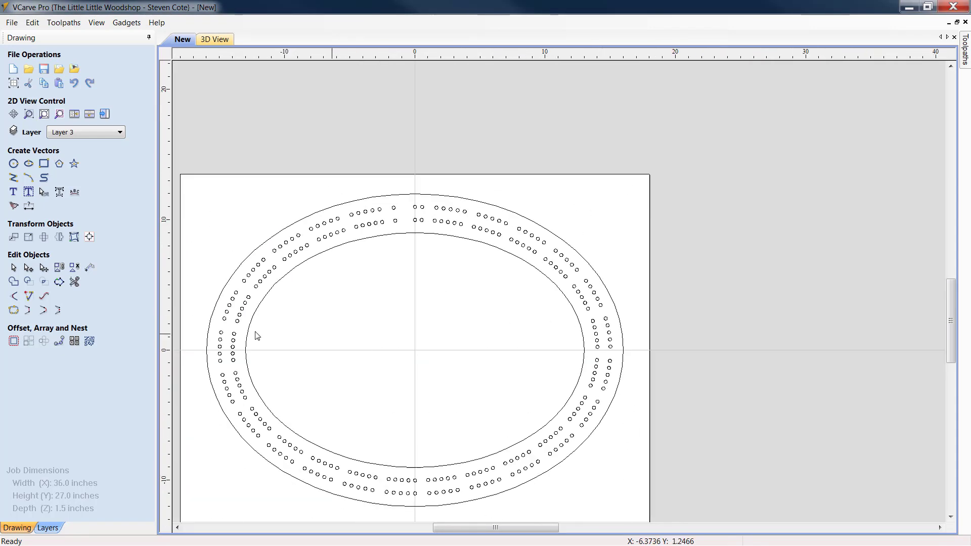
scroll(212, 334, "up", 1)
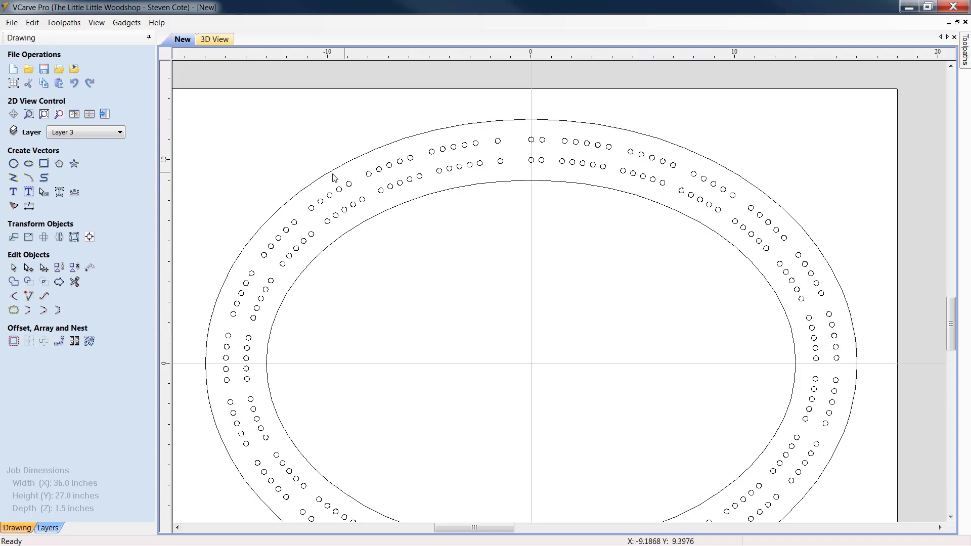
left_click(74, 83)
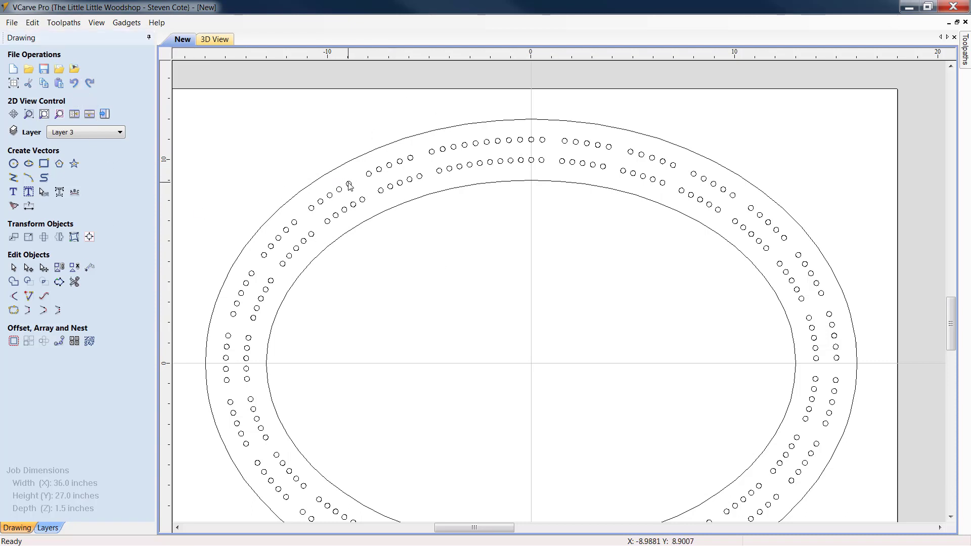
left_click(90, 84)
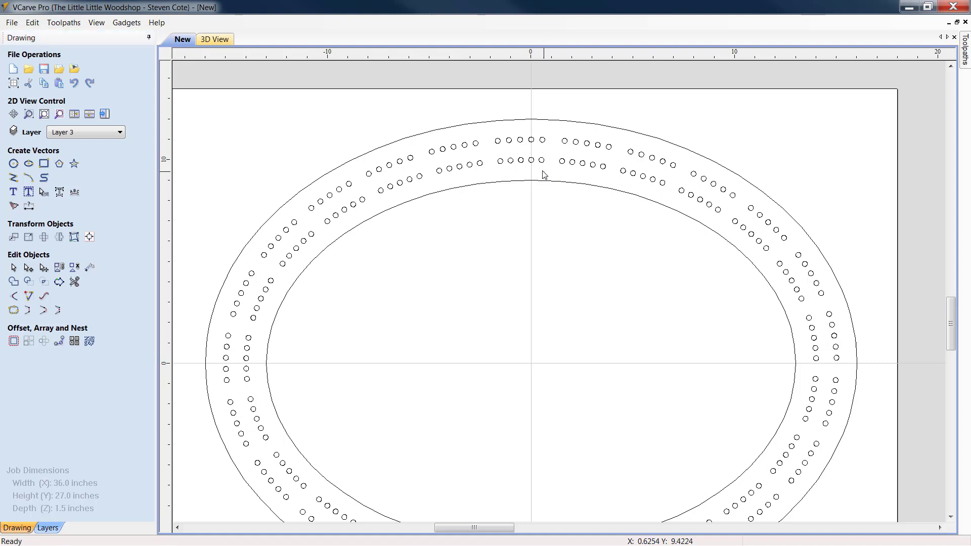
Step: Delete the two circles immediately left of the top center circle in both rings
left_click_drag(545, 174, 527, 129)
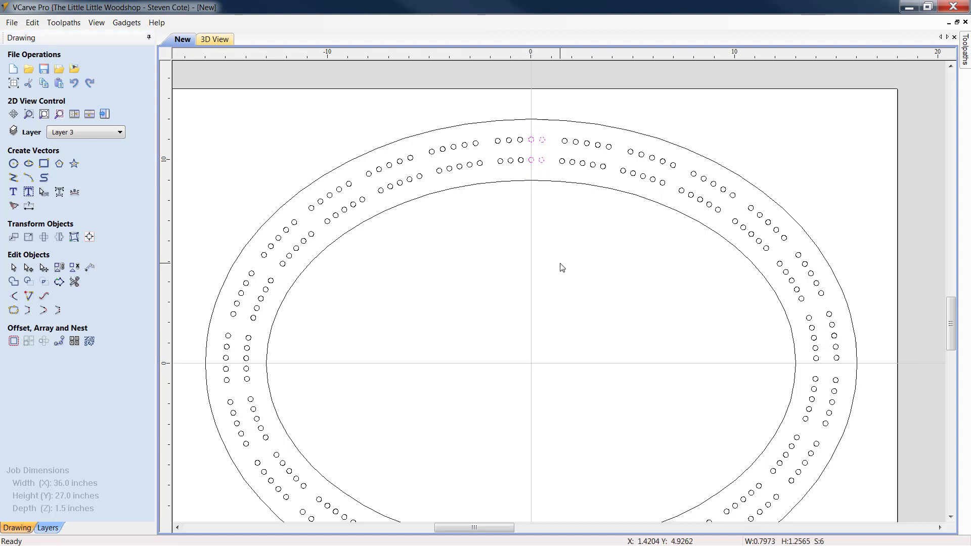
left_click(559, 264)
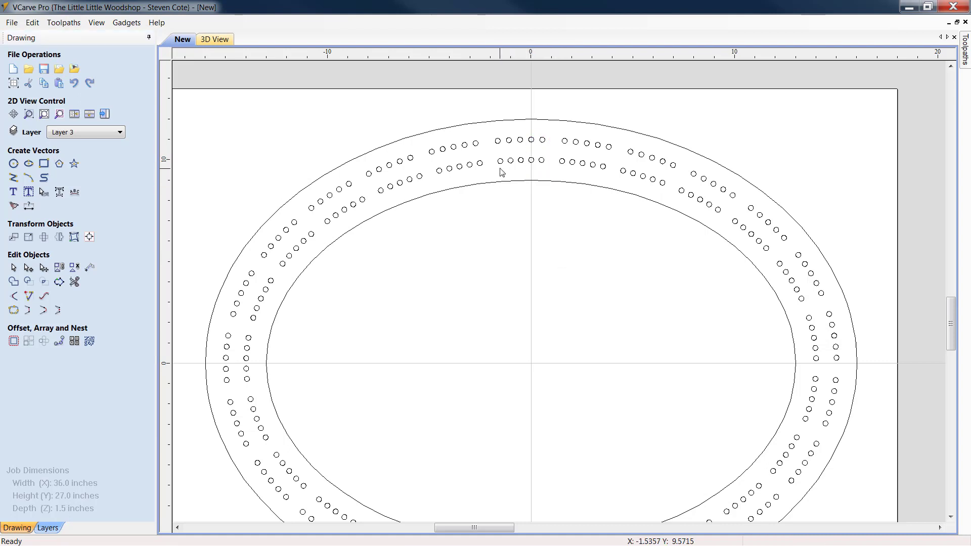
left_click_drag(503, 172, 493, 136)
left_click(508, 226)
left_click_drag(521, 162, 506, 130)
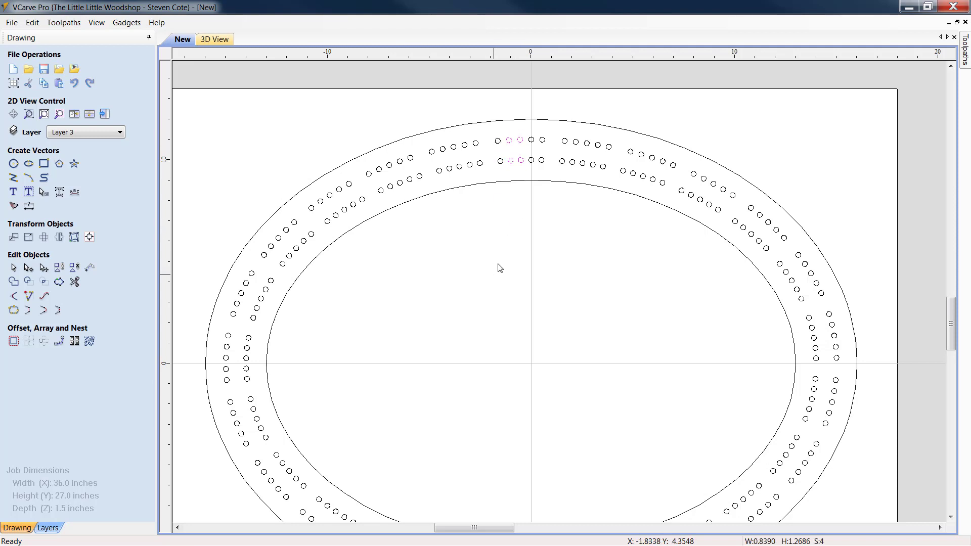
key("Delete")
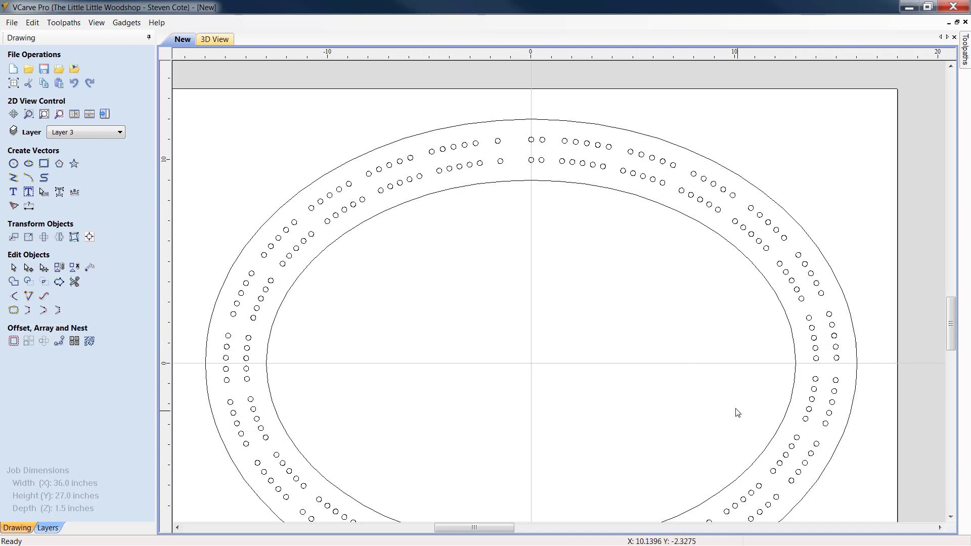
left_click_drag(951, 325, 954, 336)
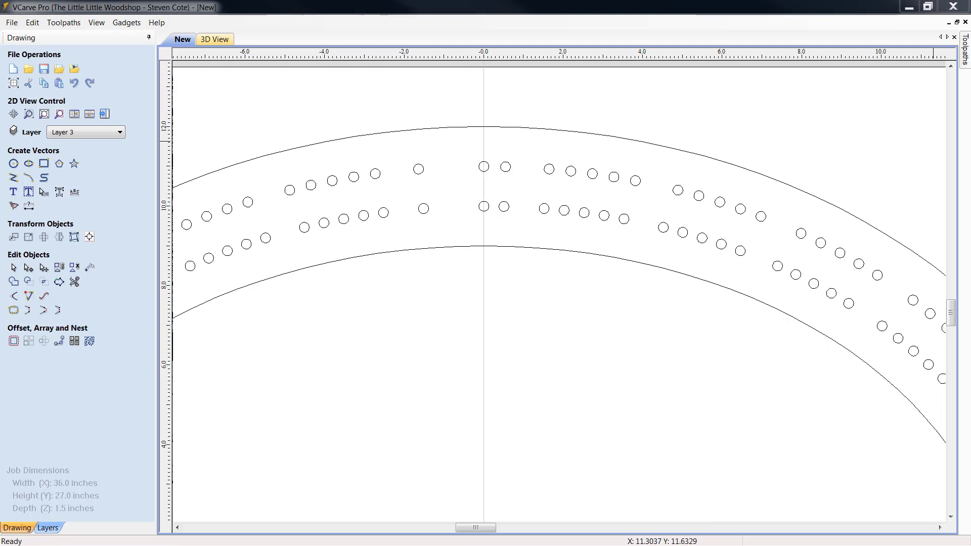
left_click(530, 131)
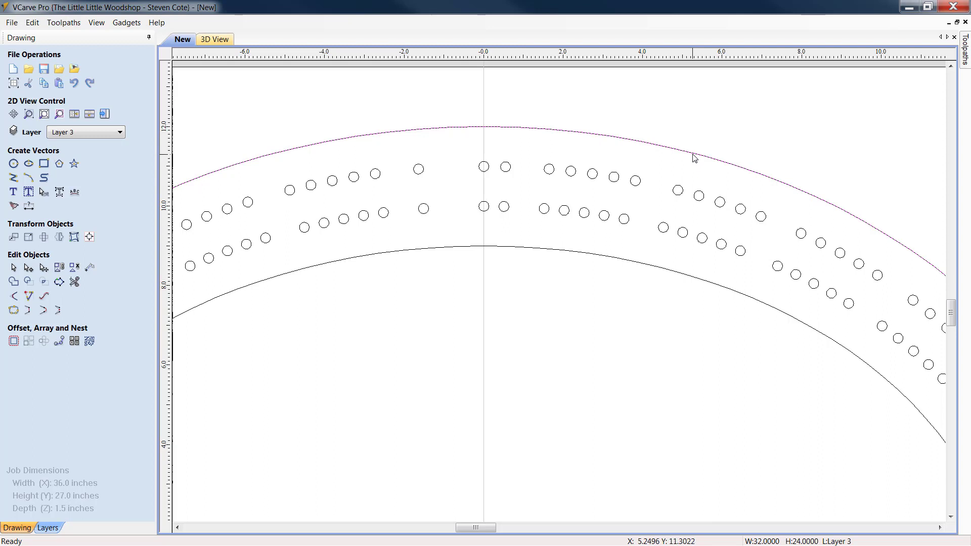
right_click(693, 171)
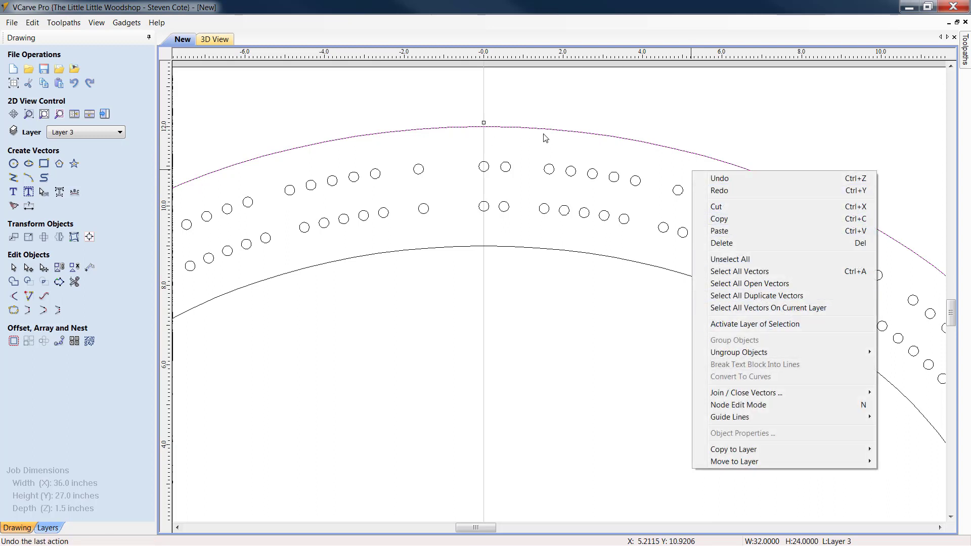
left_click(486, 431)
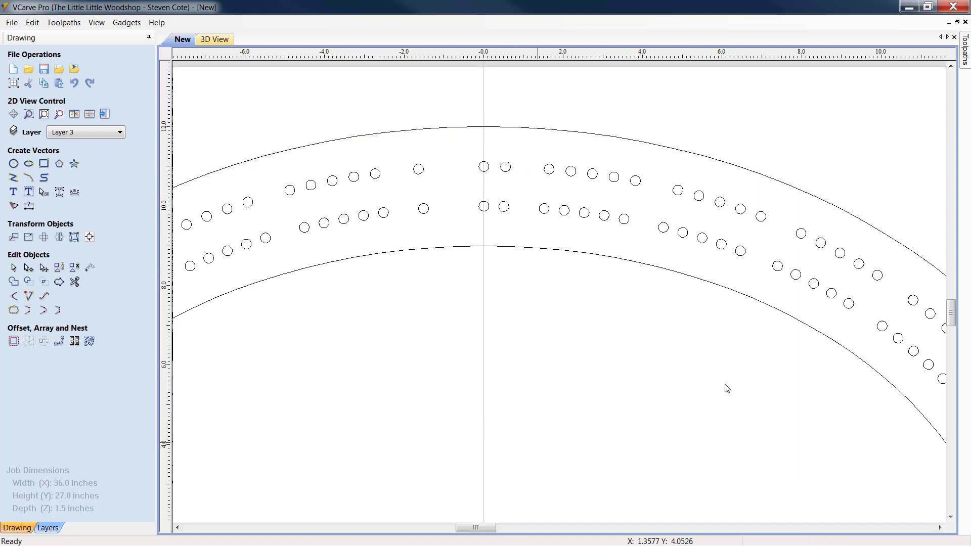
Step: Size a copy of the 32 x 24 inch outer ellipse to 30 x 22 inches about its center, keeping the original outline
left_click(529, 130)
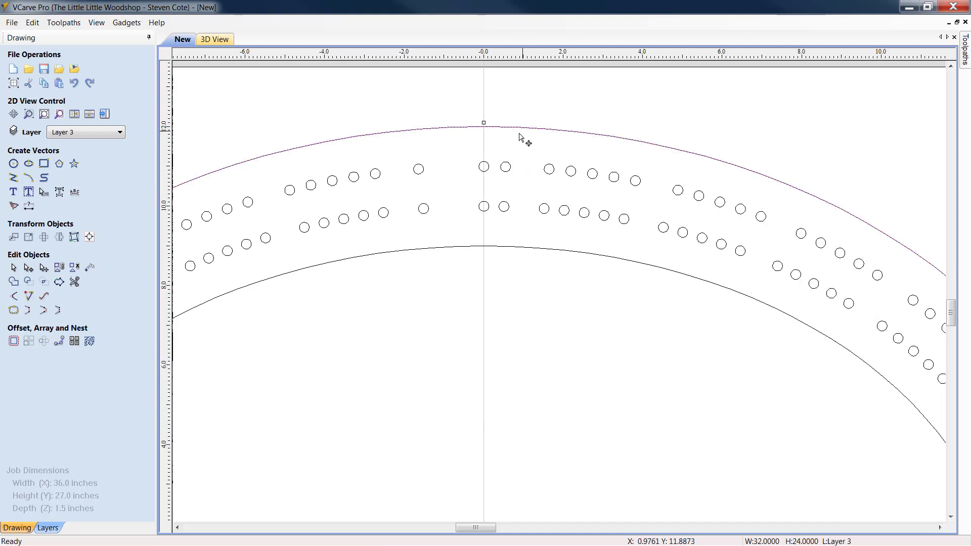
left_click(29, 237)
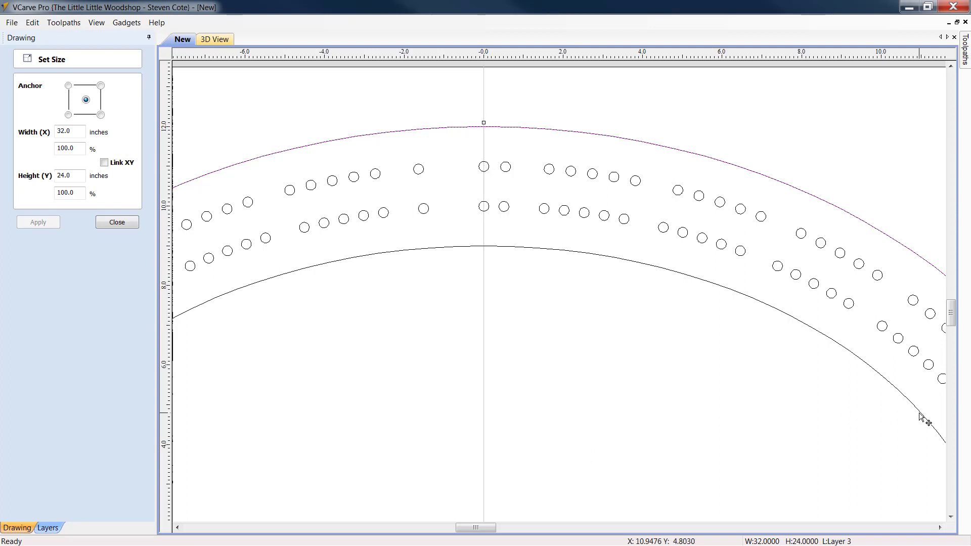
double_click(70, 131)
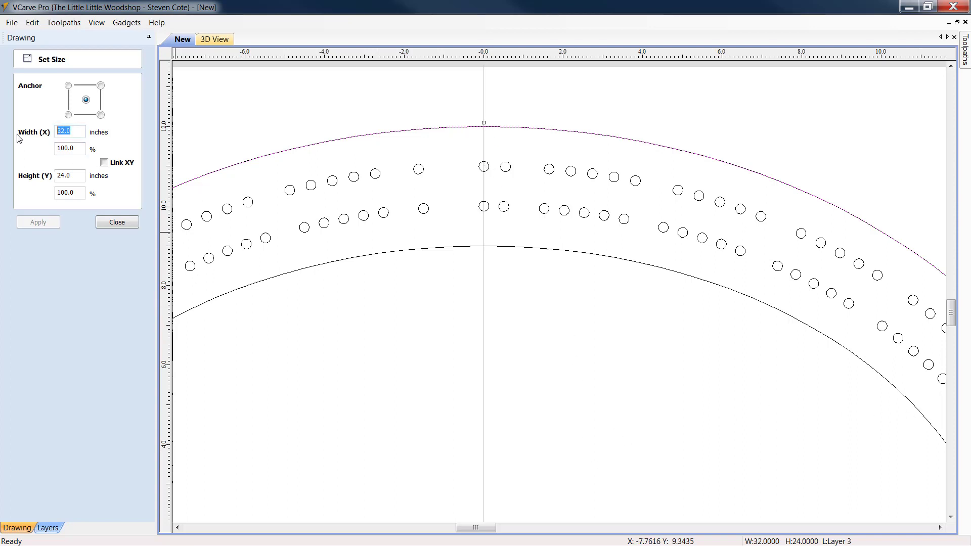
type("3")
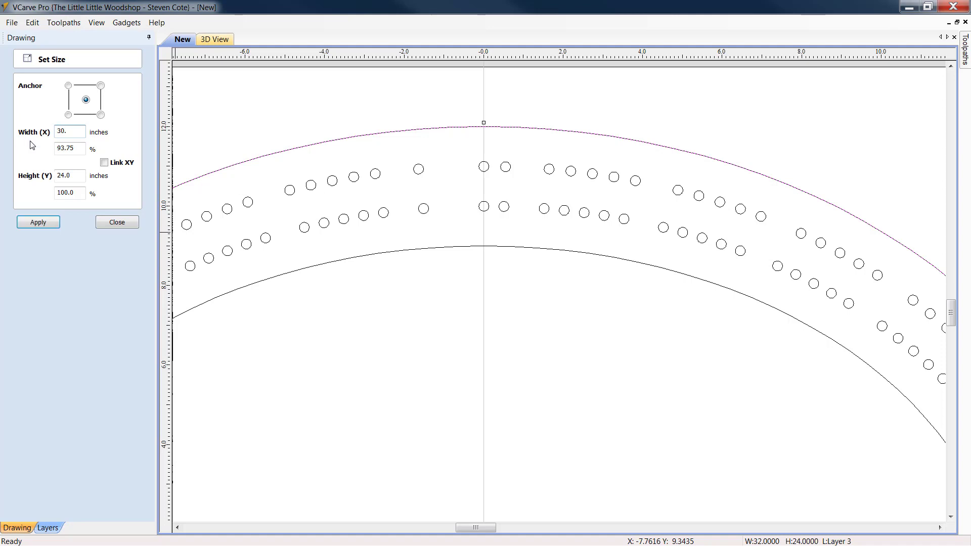
type("2")
left_click(43, 223)
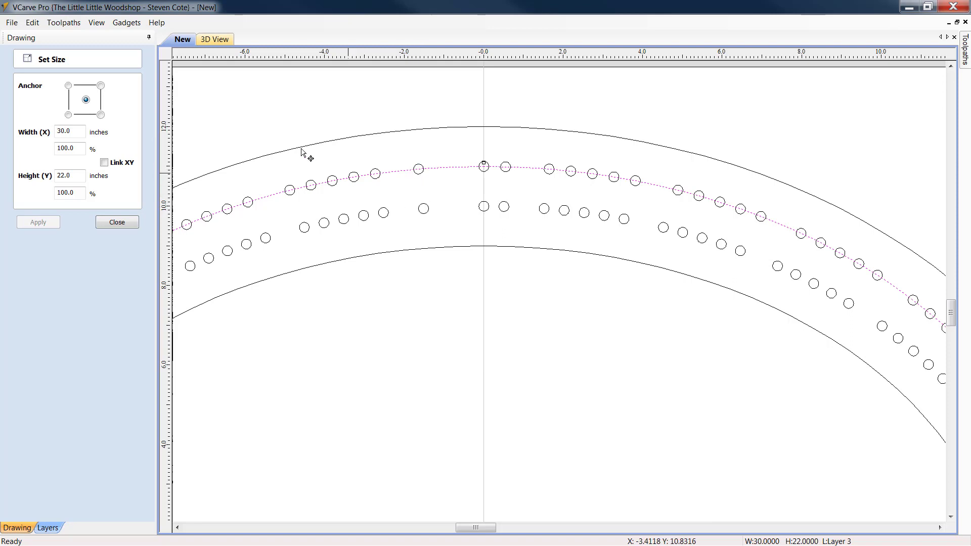
Step: Set the selected guide ellipse to 29 inches wide and 21 inches high so it runs between the two circle rings
left_click_drag(78, 132, 1, 132)
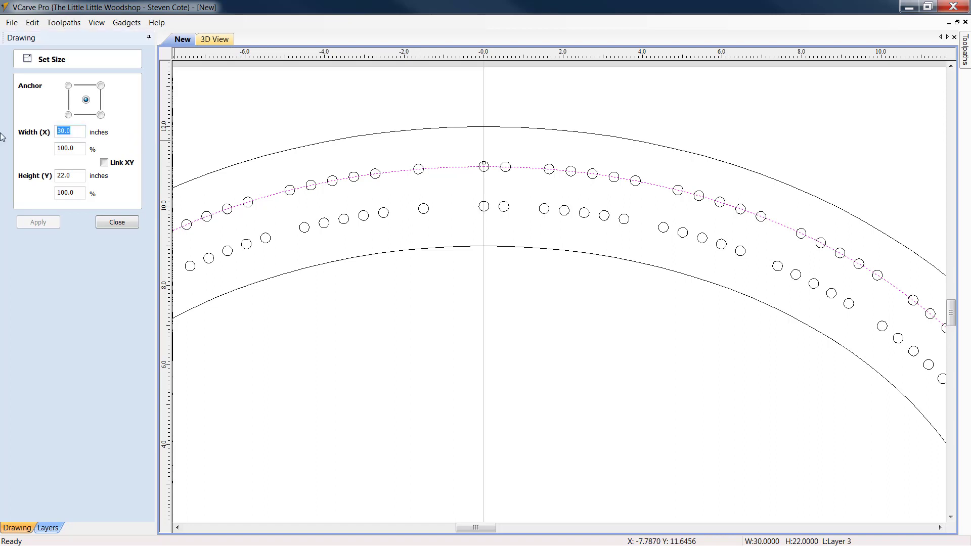
type("29")
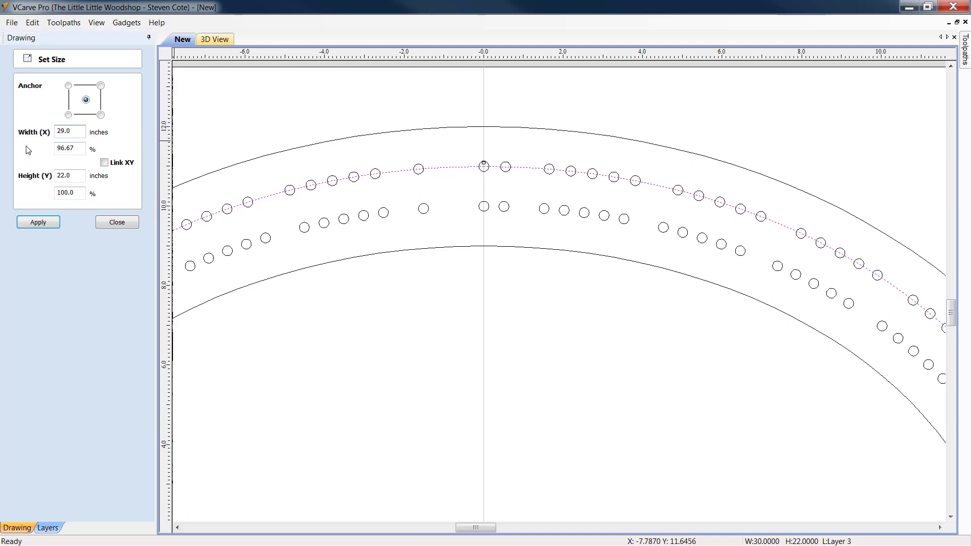
left_click_drag(35, 169, 1, 171)
type("21.")
left_click(55, 220)
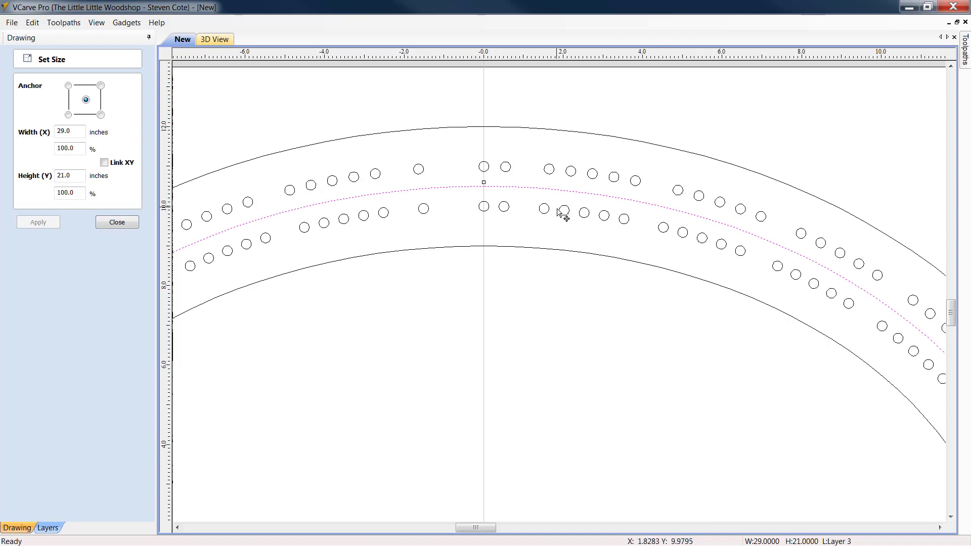
left_click(122, 224)
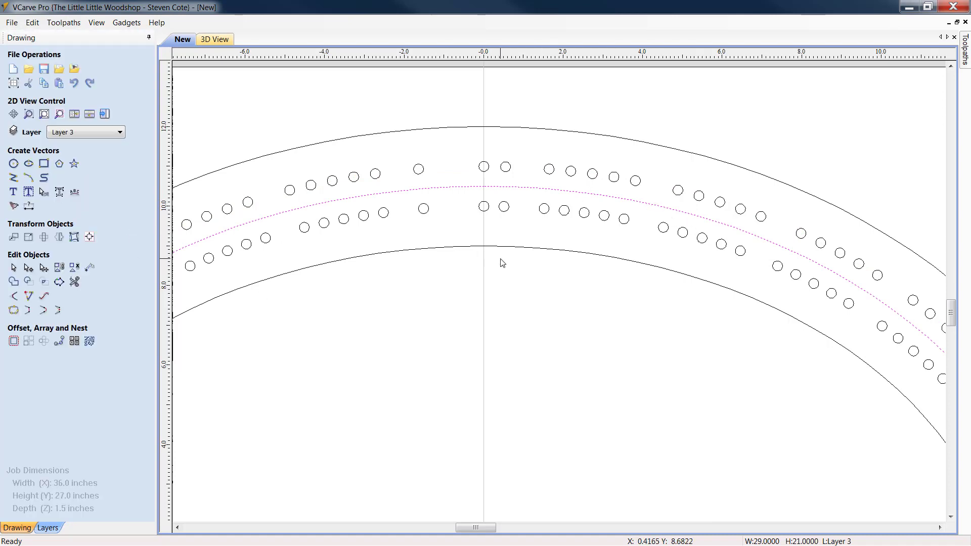
Step: Create the text "5" at 0.5 inch height and move it into the gap after the first full five-circle group clockwise from top center
left_click(13, 193)
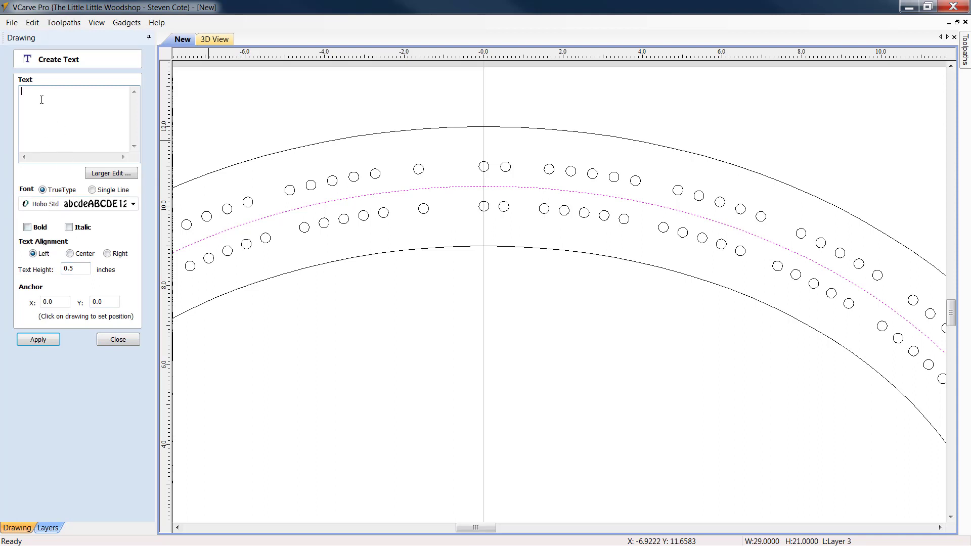
left_click(42, 340)
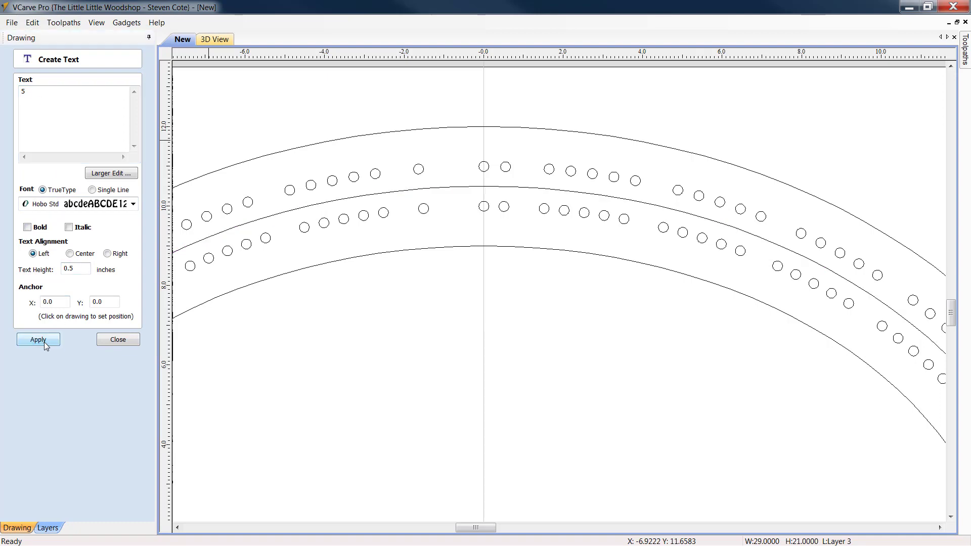
left_click(118, 339)
scroll(425, 359, "down", 3)
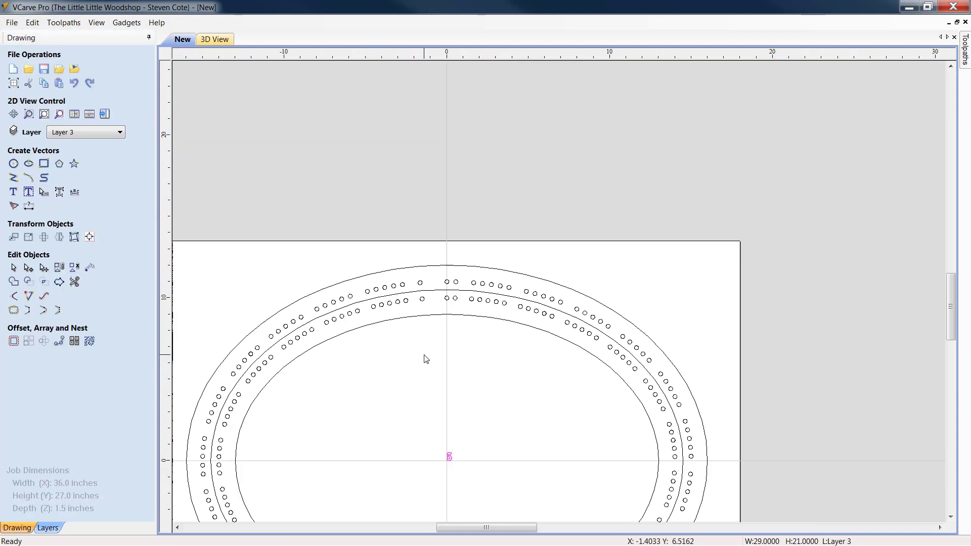
left_click(452, 454)
left_click_drag(453, 452, 517, 297)
scroll(517, 297, "up", 3)
scroll(516, 297, "up", 2)
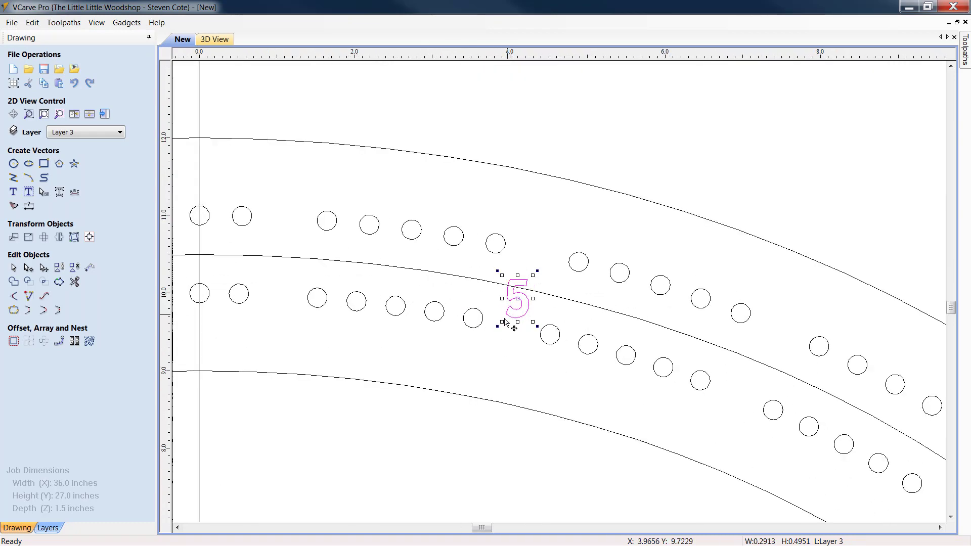
Step: Rotate the 5 a little over a quarter turn clockwise and move it onto the middle guide ellipse within the gap
scroll(498, 335, "down", 3)
scroll(502, 329, "up", 2)
scroll(500, 342, "up", 3)
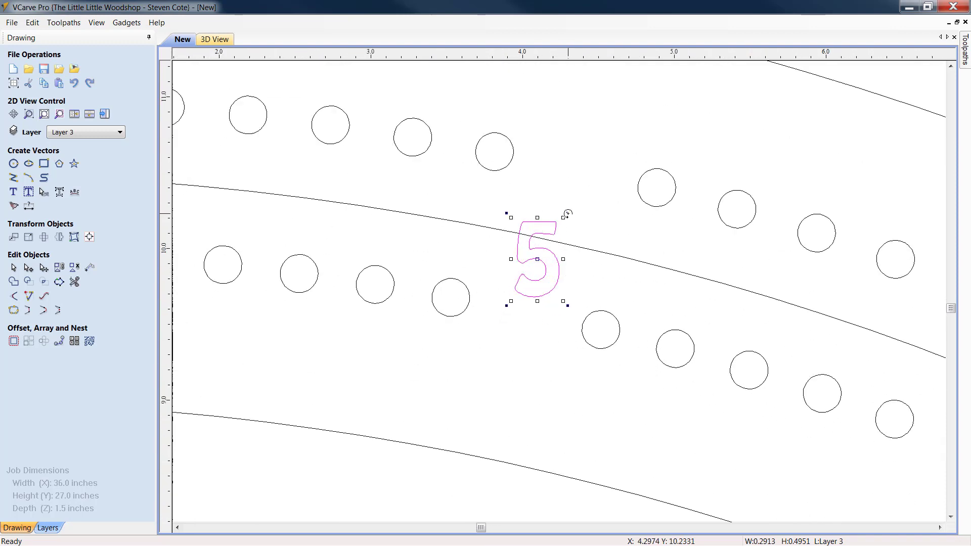
left_click_drag(568, 213, 555, 310)
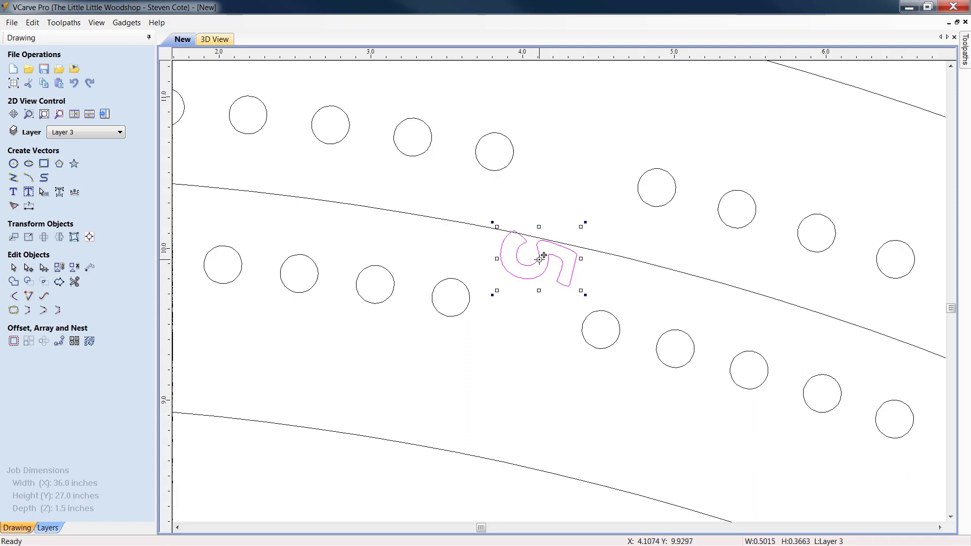
left_click_drag(541, 258, 551, 240)
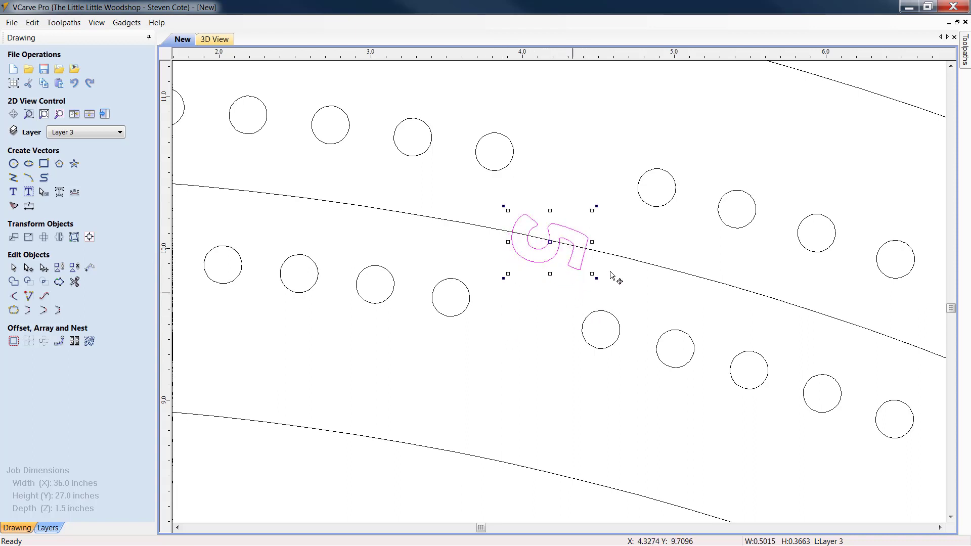
left_click_drag(550, 242, 557, 247)
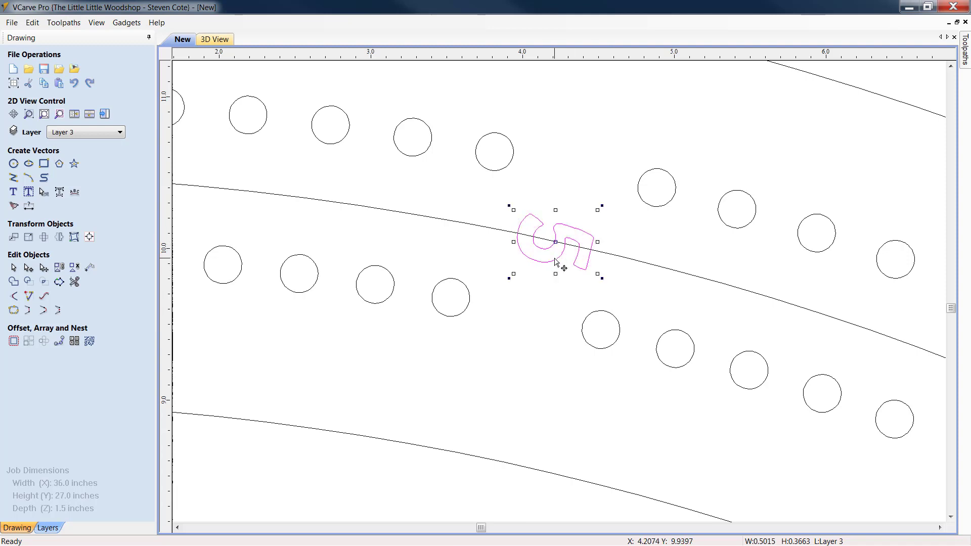
Step: Fine-position the 5 so that its center point lies exactly on the middle guide ellipse, and deselect it
scroll(556, 243, "up", 4)
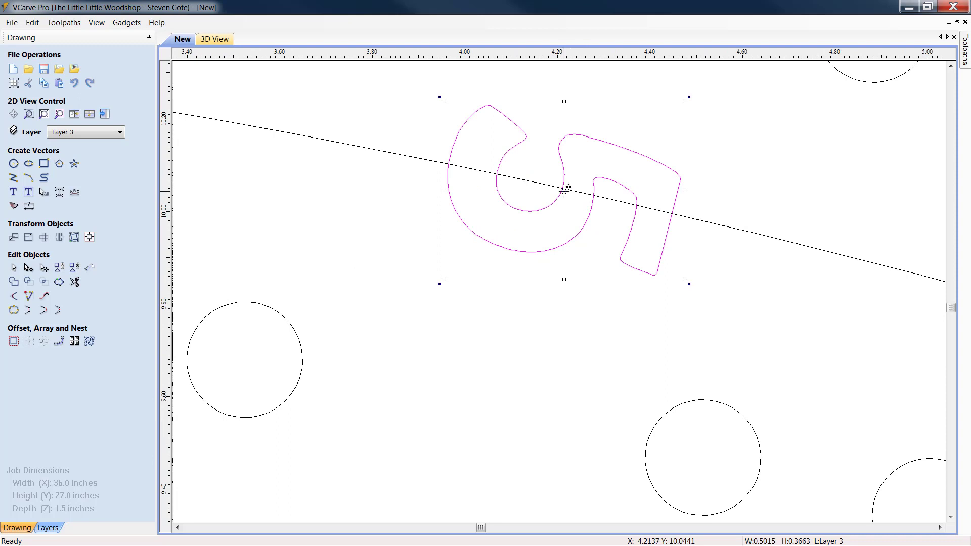
left_click_drag(566, 191, 563, 187)
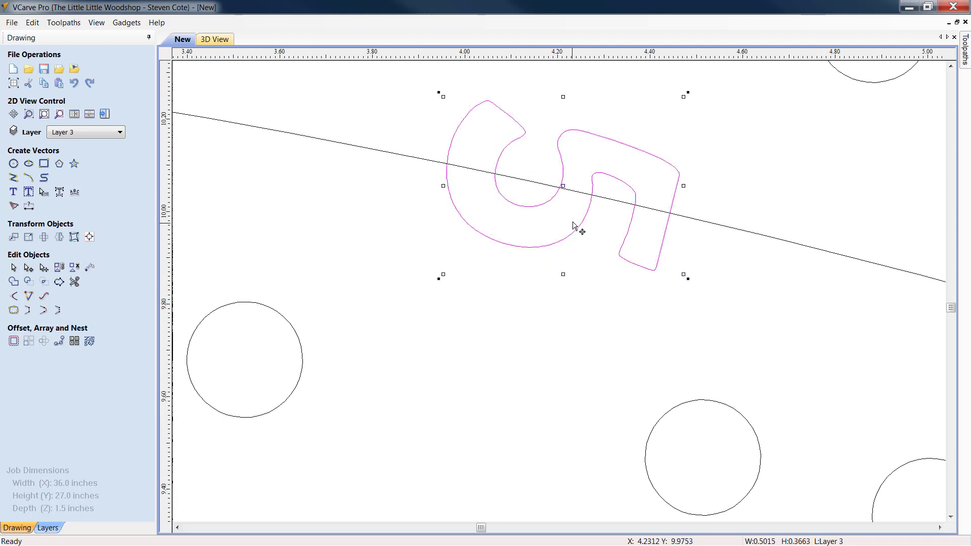
scroll(568, 202, "up", 3)
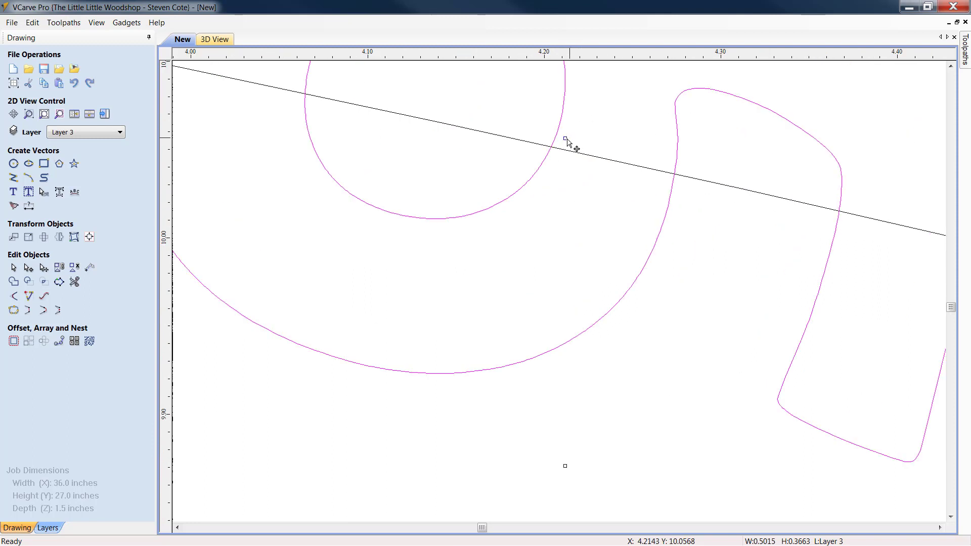
mouse_move(566, 142)
left_mouse_down()
mouse_move(585, 167)
mouse_move(561, 152)
left_mouse_up()
scroll(590, 211, "down", 5)
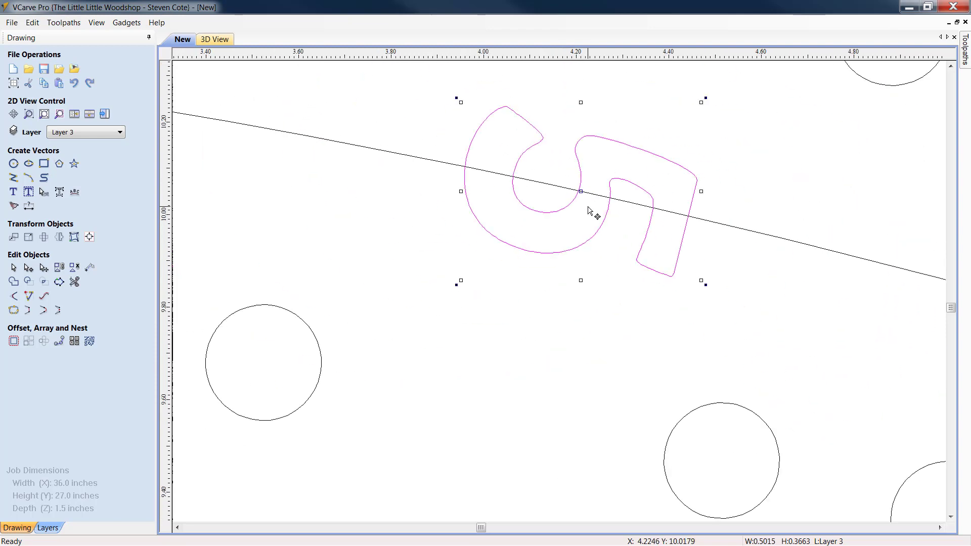
scroll(589, 211, "down", 1)
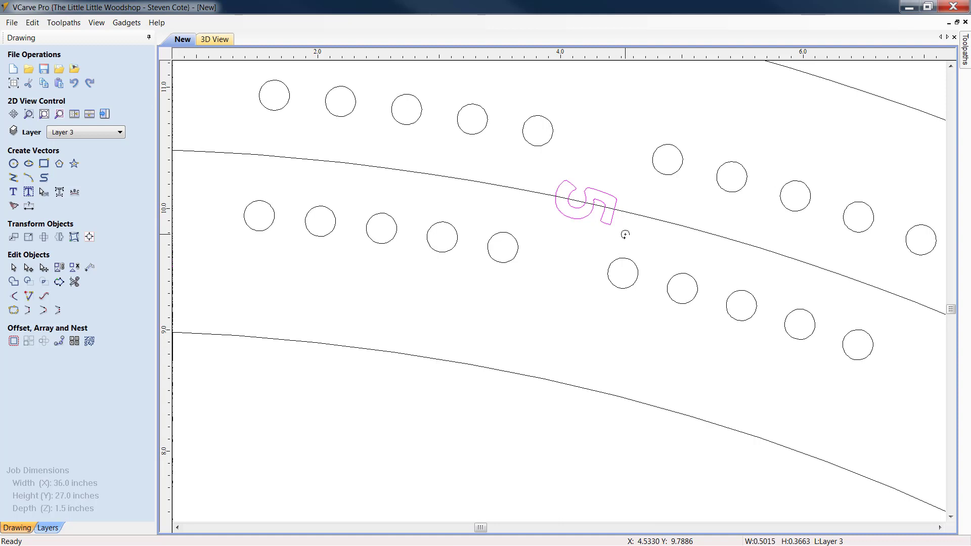
left_click(527, 319)
Step: Create the text "10" at 0.5 inch height and move it from the board's center to the next gap clockwise from the 5
scroll(529, 319, "down", 3)
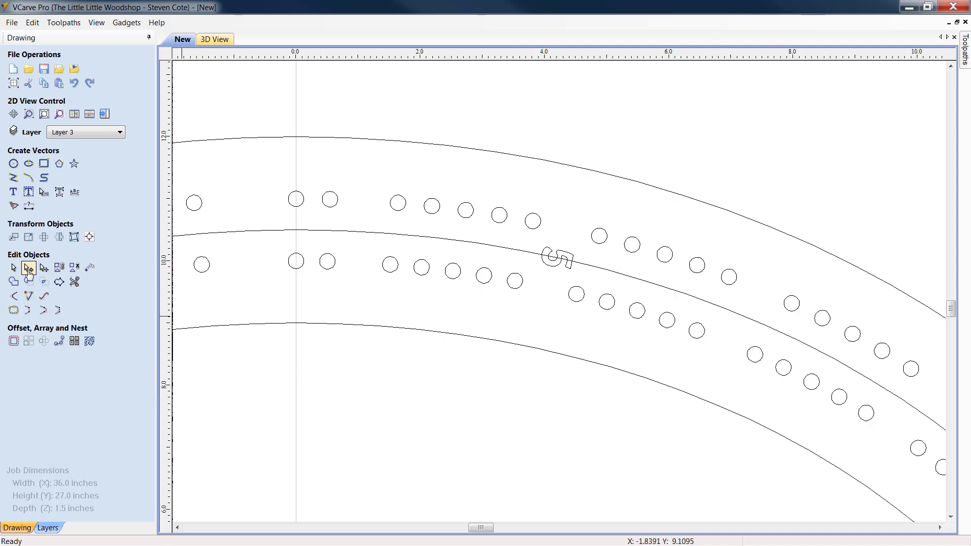
left_click(14, 192)
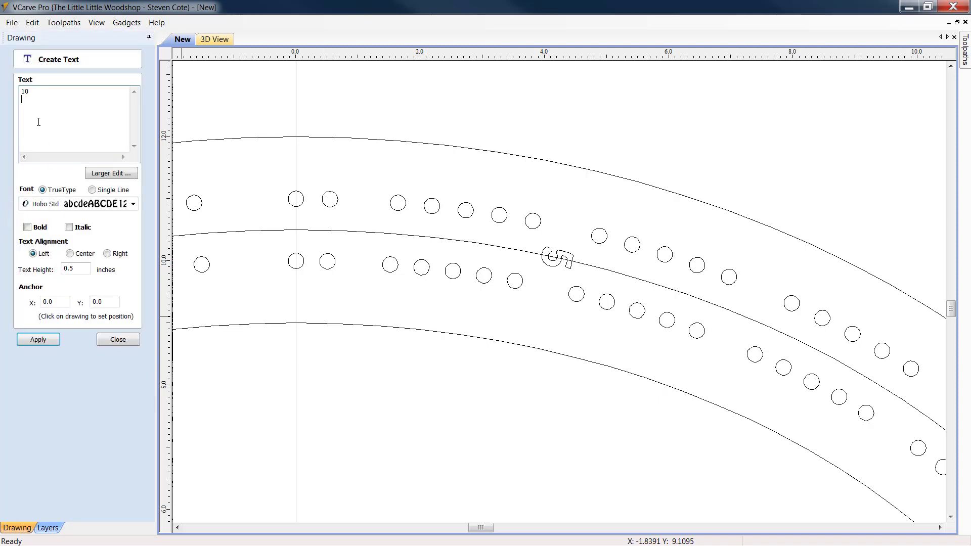
left_click(109, 341)
scroll(529, 427, "down", 6)
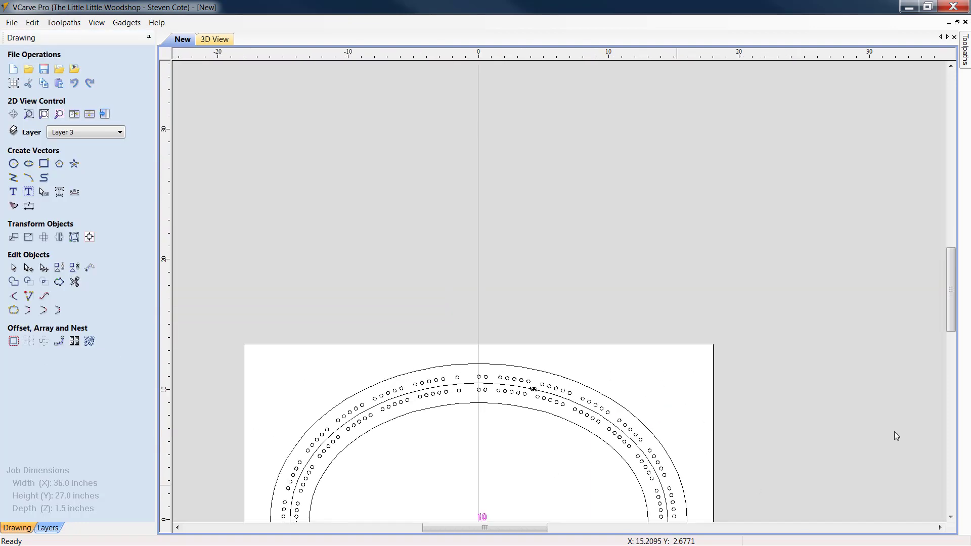
left_click_drag(947, 298, 947, 315)
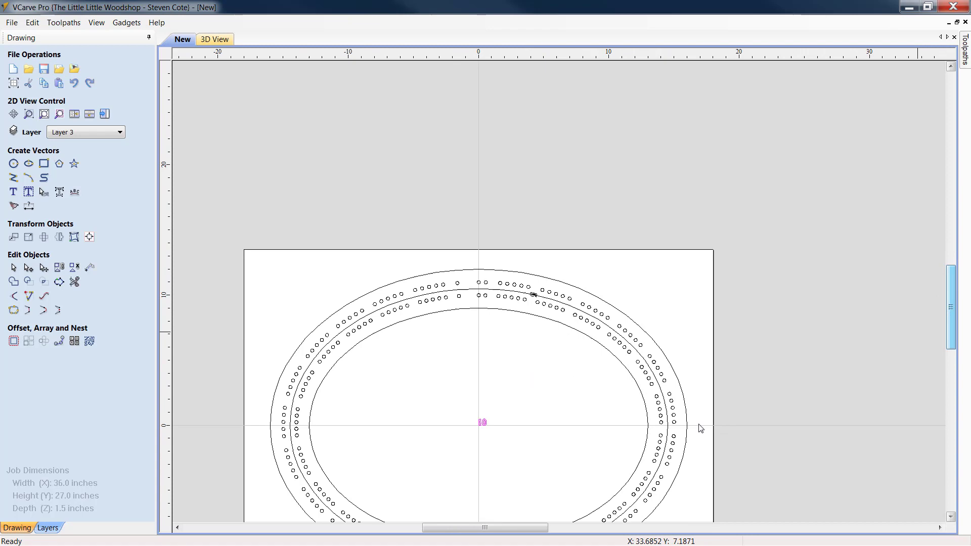
left_click(483, 424)
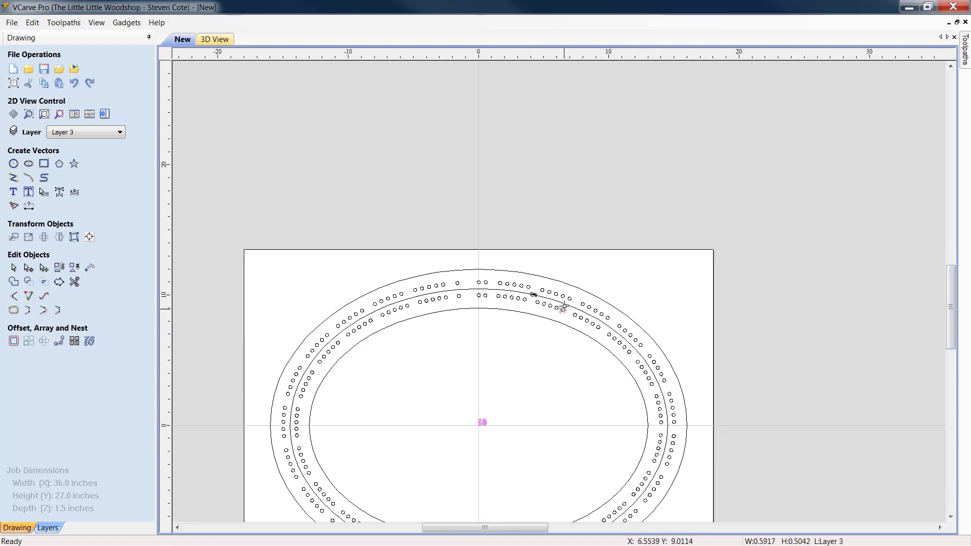
left_click_drag(569, 303, 570, 307)
scroll(570, 308, "up", 3)
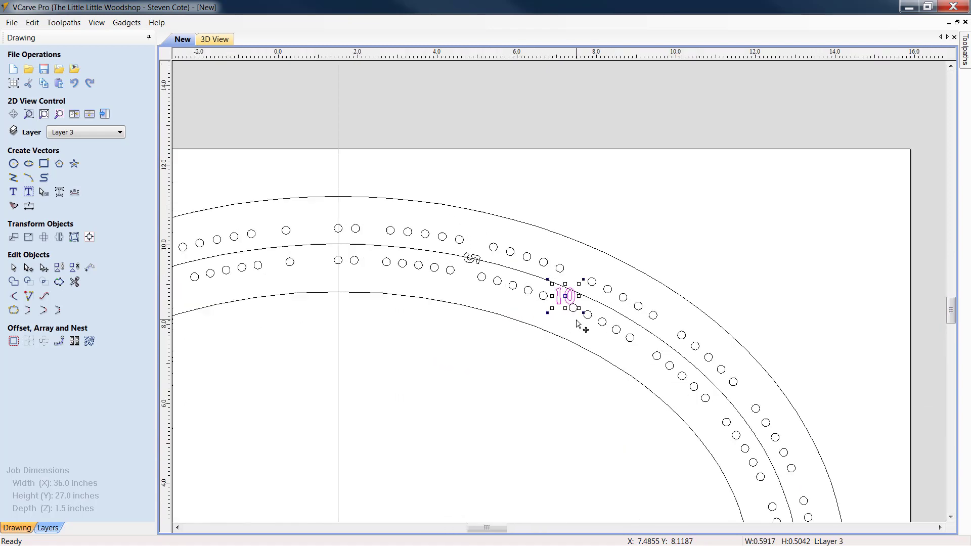
Step: Rotate the 10 clockwise by a little over a quarter turn and move its center onto the middle guide ellipse
scroll(523, 159, "up", 3)
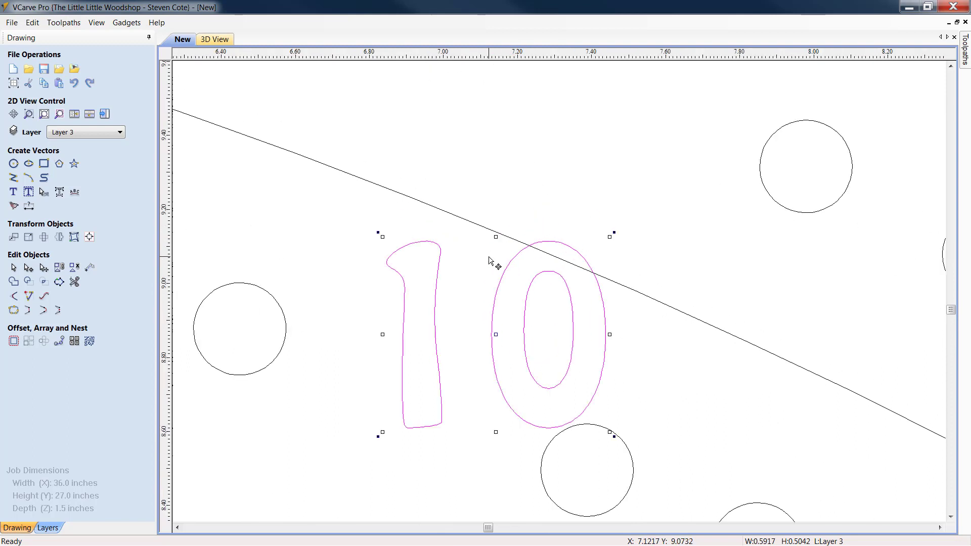
left_click_drag(613, 232, 527, 480)
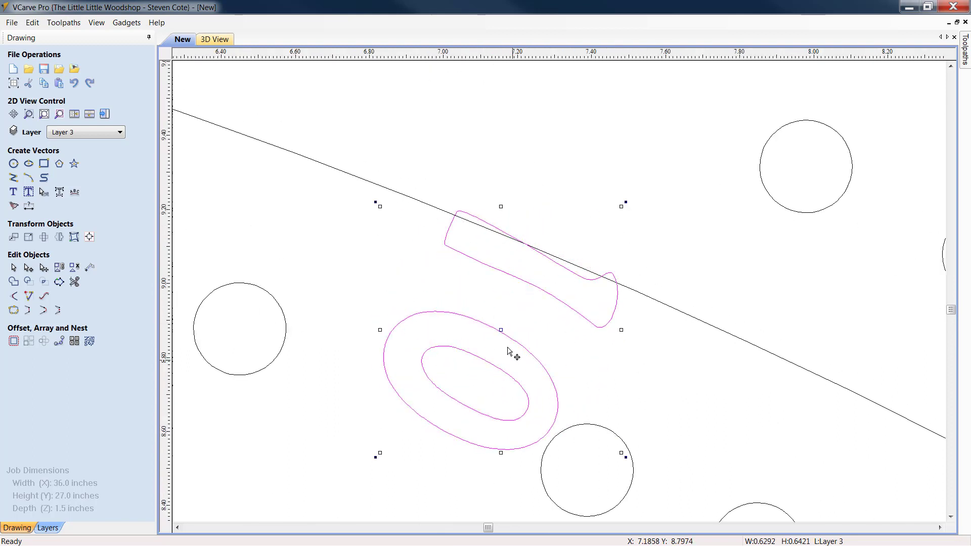
left_click_drag(502, 329, 528, 251)
scroll(511, 167, "down", 3)
scroll(510, 165, "down", 2)
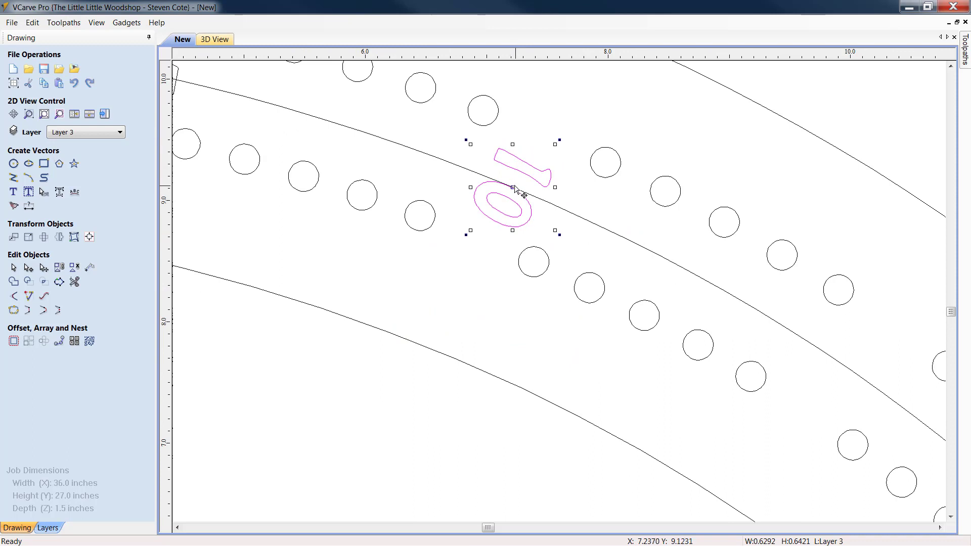
Step: Nudge the 10 along the guide ellipse to center it in the gap, rotate it slightly counterclockwise, and deselect it
left_click_drag(518, 183, 524, 192)
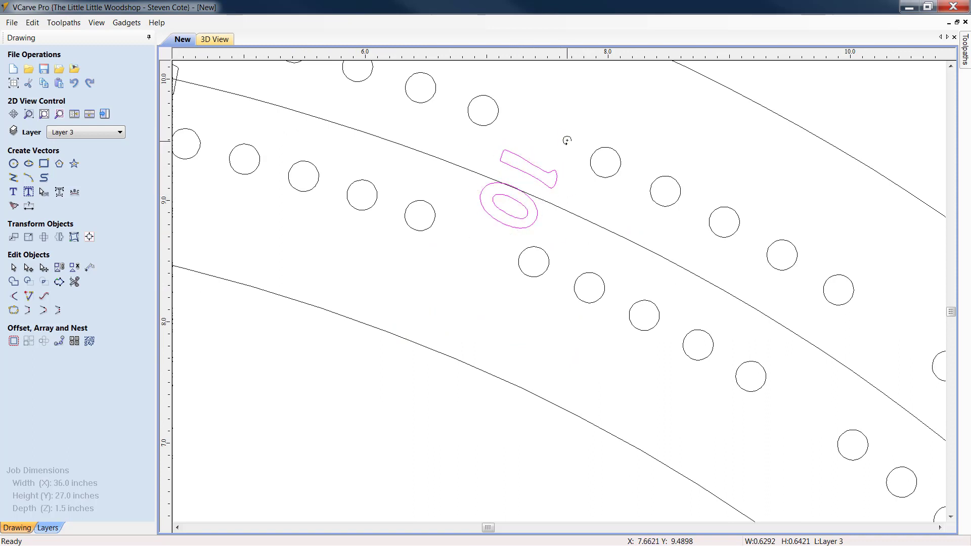
left_click_drag(566, 140, 559, 136)
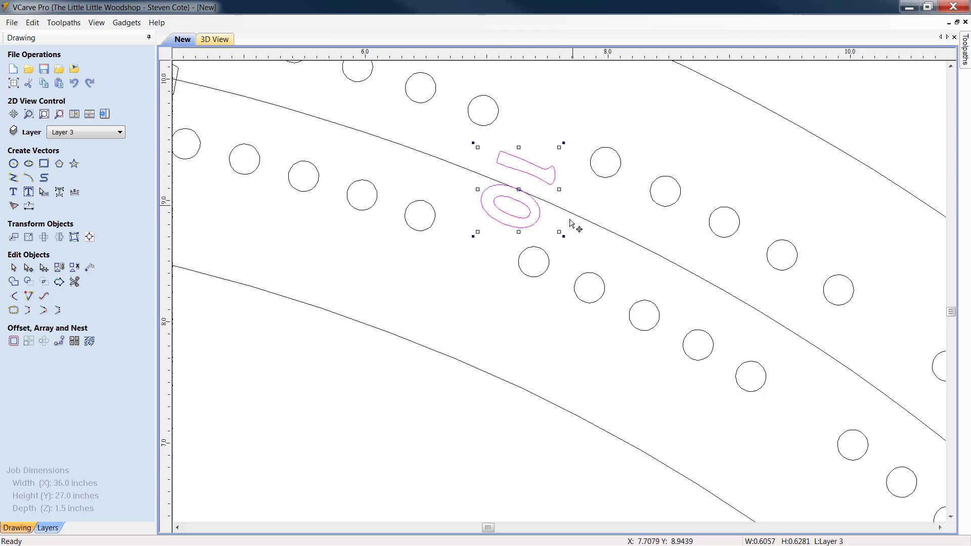
scroll(574, 227, "down", 4)
left_click(526, 364)
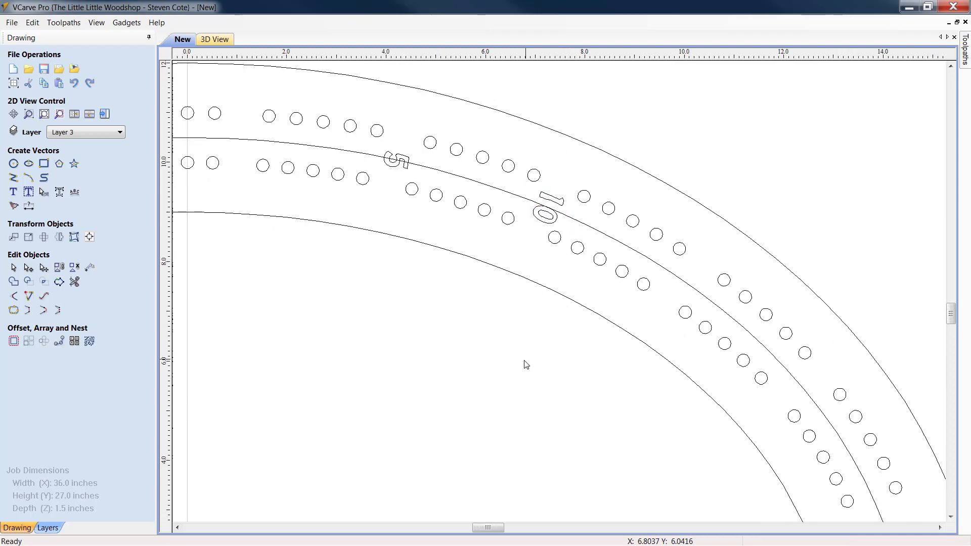
scroll(483, 349, "down", 3)
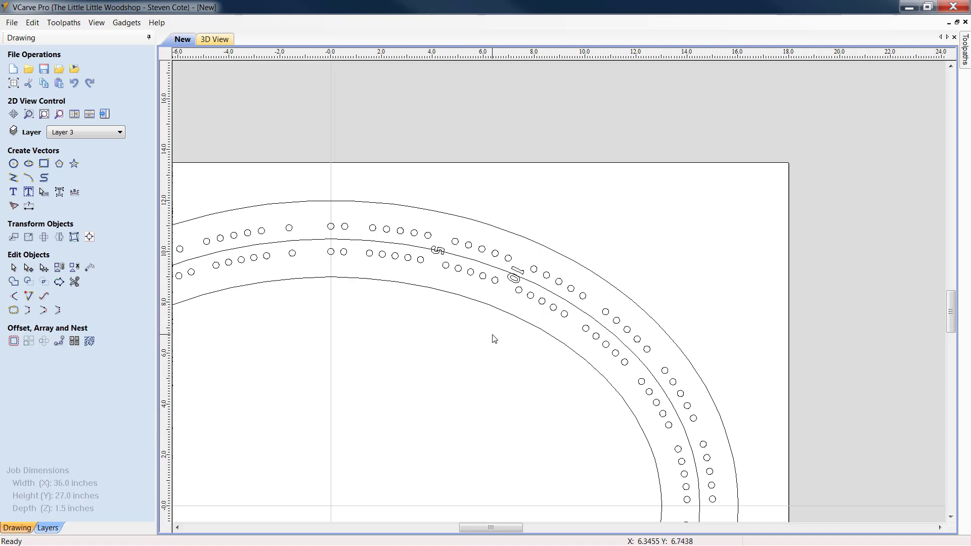
Step: Create the text "Start" at 0.375 inch height and move it from the board's center to the gap just right of the two starting circles
left_click_drag(502, 528, 474, 530)
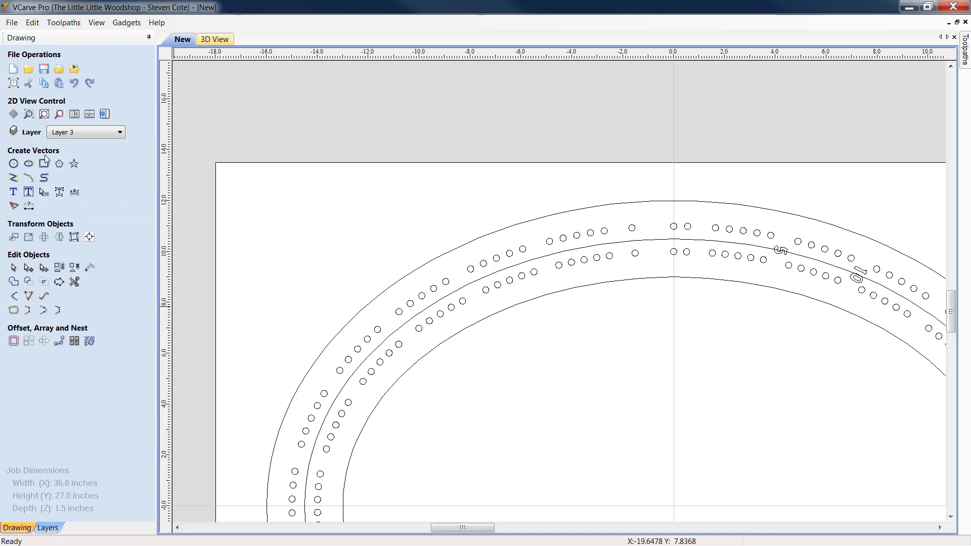
left_click(12, 192)
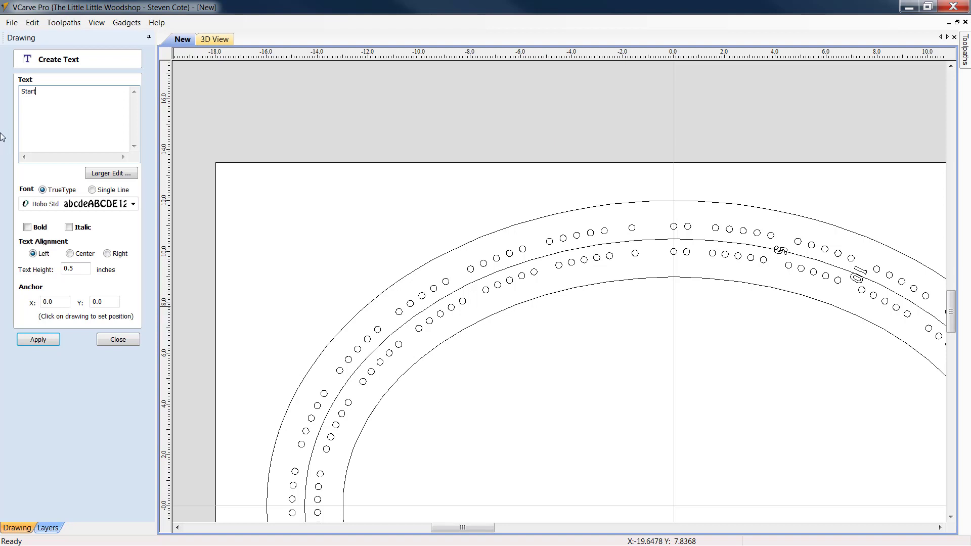
left_click(76, 268)
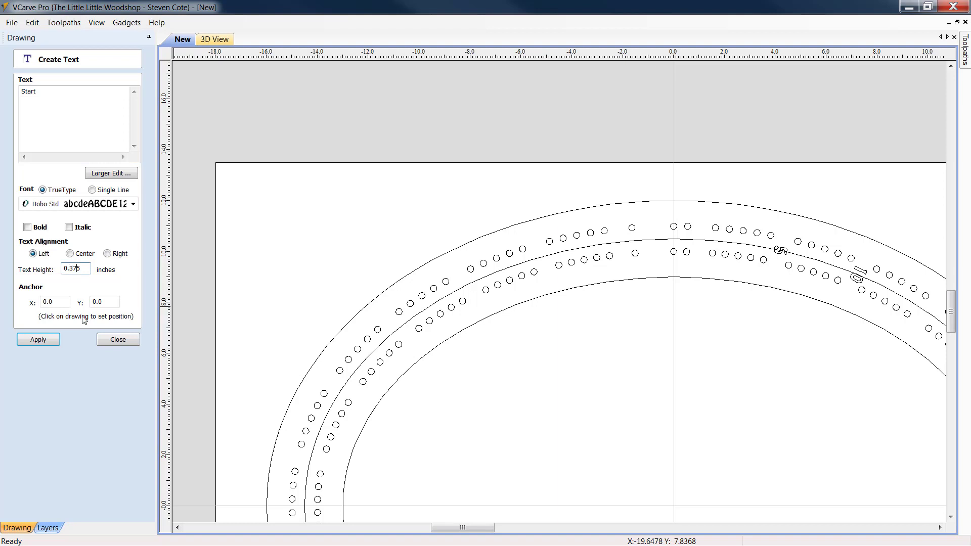
left_click(38, 340)
left_click(118, 340)
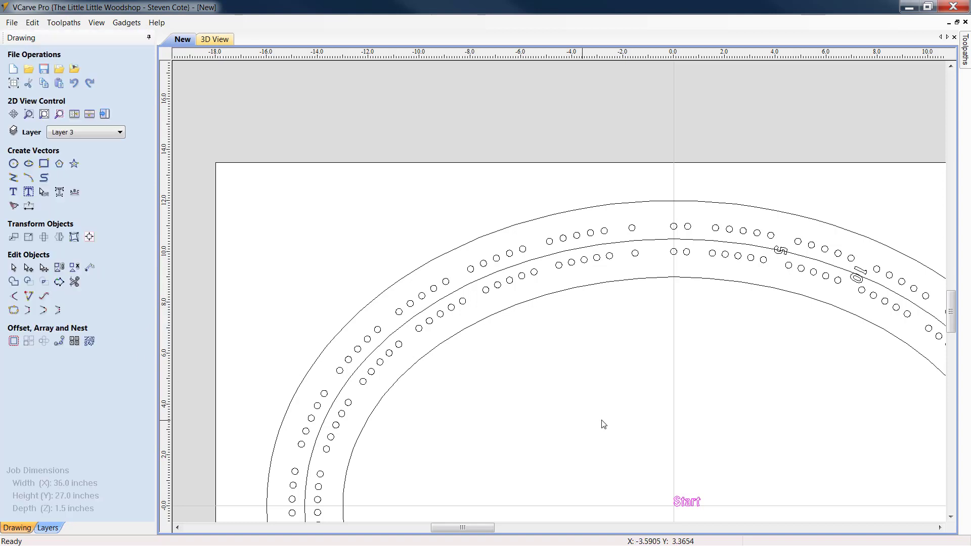
left_click(692, 501)
left_click_drag(692, 500, 700, 237)
scroll(701, 237, "up", 4)
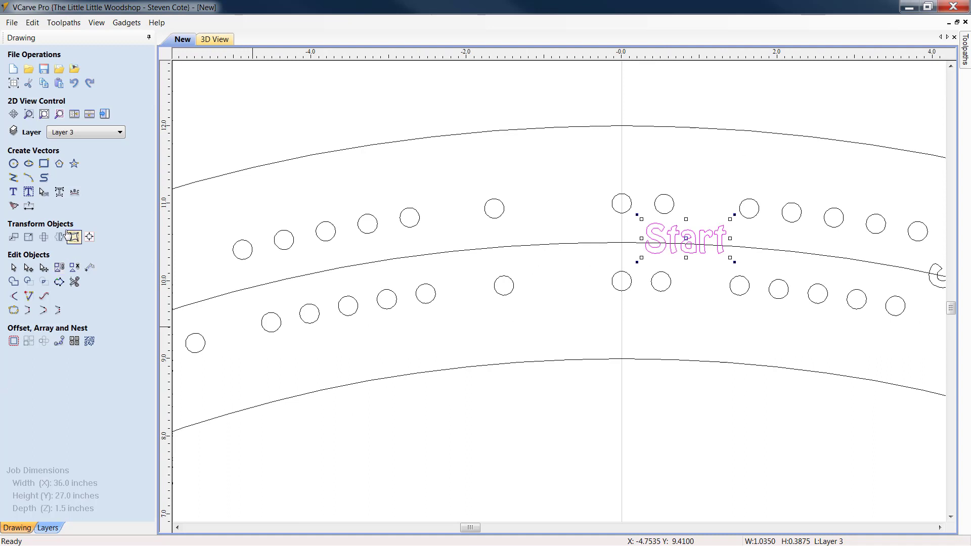
Step: Rotate the Start text clockwise by about a quarter turn, center it in its gap on the middle guide ellipse, and deselect it
left_click(29, 237)
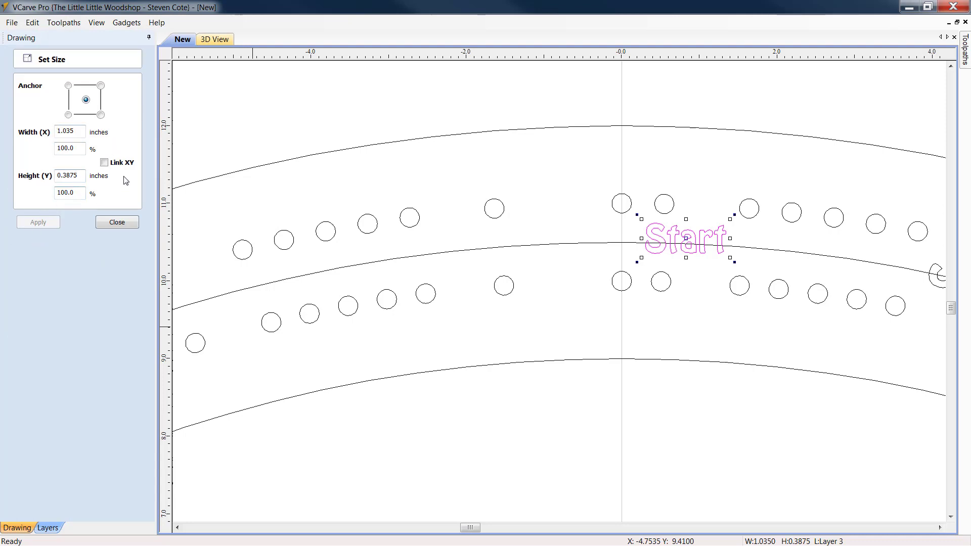
left_click(116, 222)
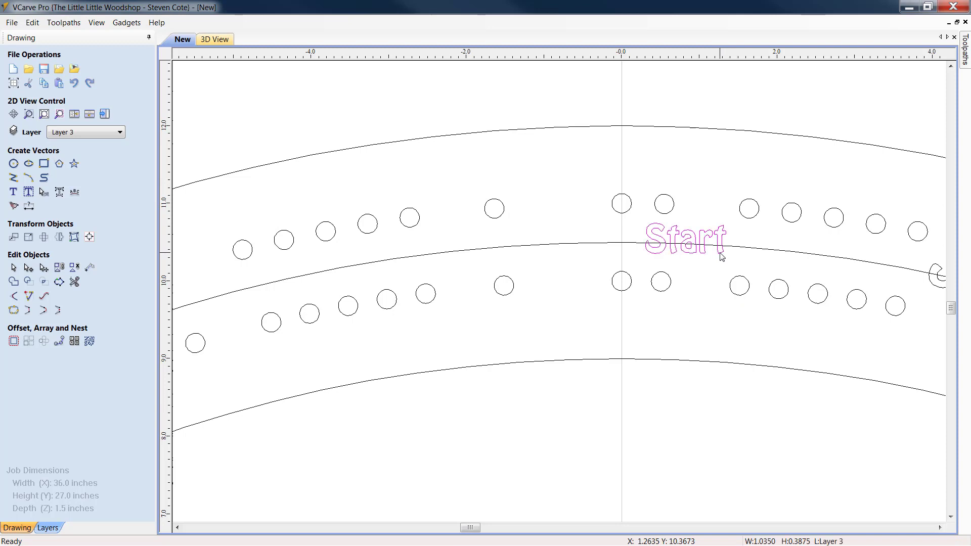
left_click_drag(732, 217, 693, 288)
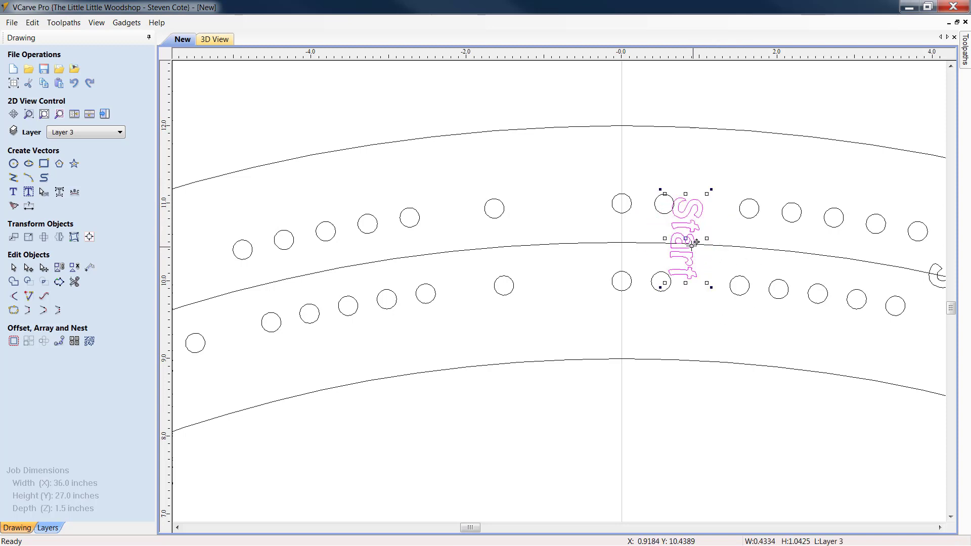
left_click_drag(686, 238, 710, 246)
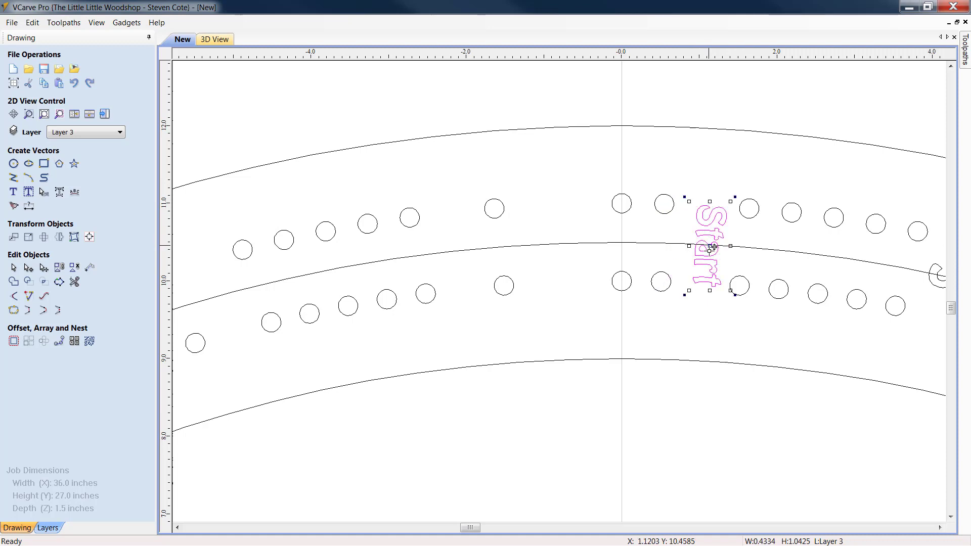
scroll(712, 252, "up", 2)
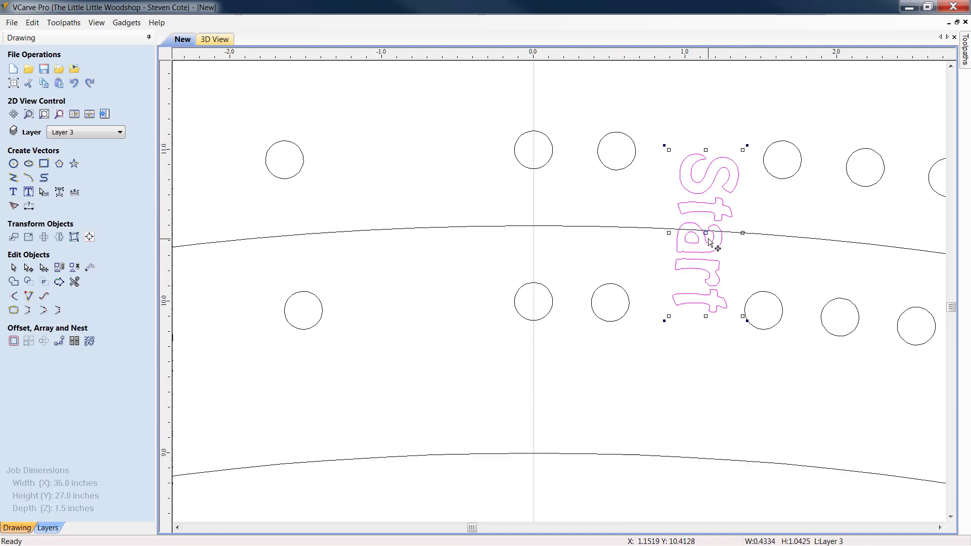
left_click_drag(709, 231, 700, 231)
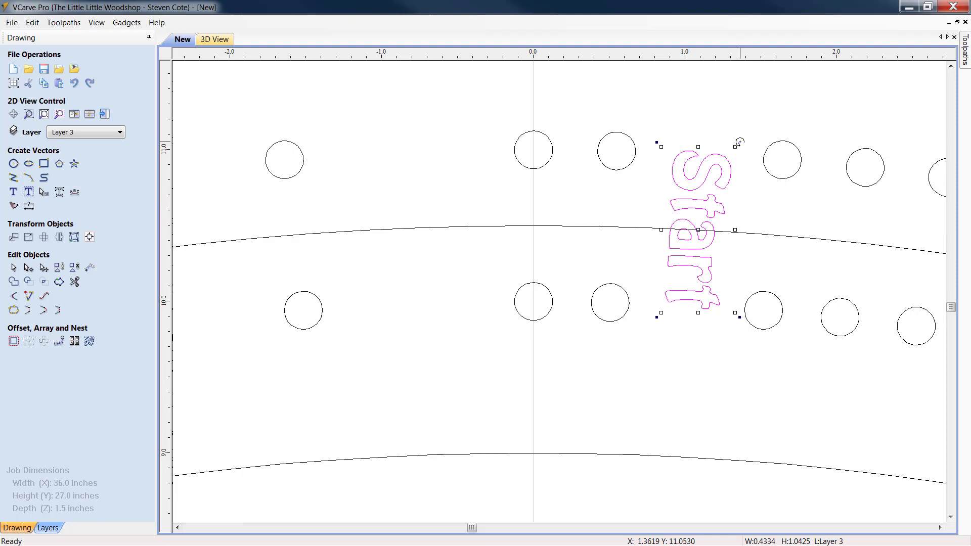
left_click_drag(740, 142, 736, 141)
left_click(809, 227)
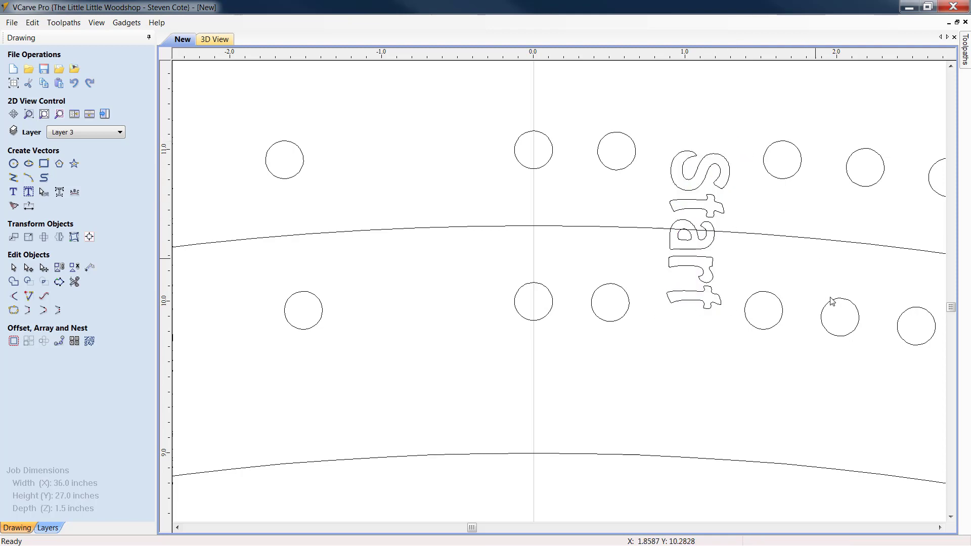
Step: Change the Start text to uppercase "START" and set it back in its gap, turned clockwise across the guide ellipse
scroll(830, 298, "down", 4)
scroll(839, 353, "down", 3)
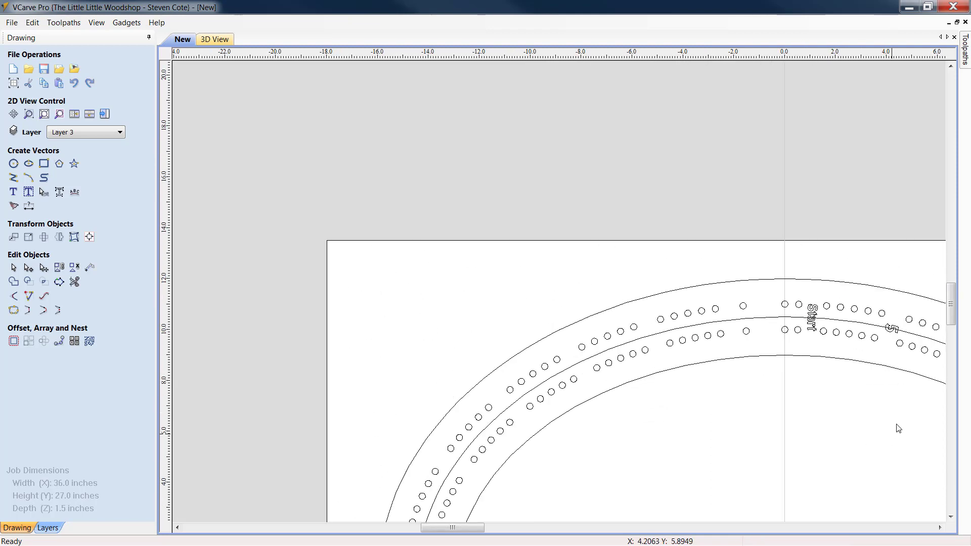
scroll(897, 419, "up", 5)
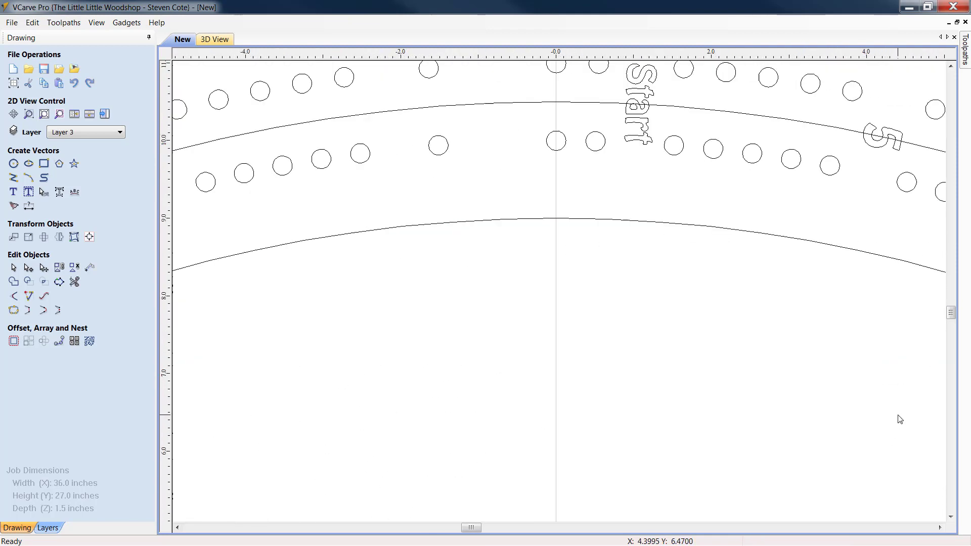
left_click(651, 100)
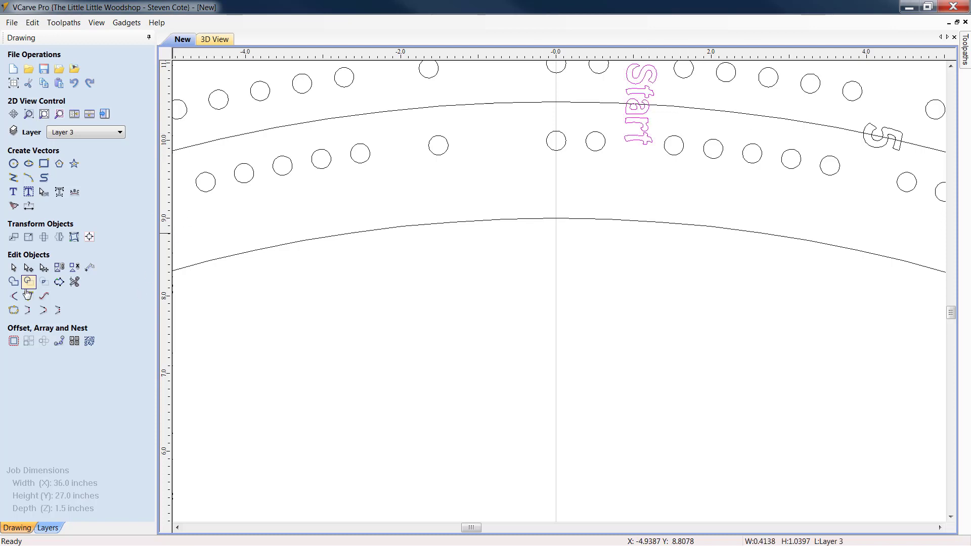
left_click(13, 191)
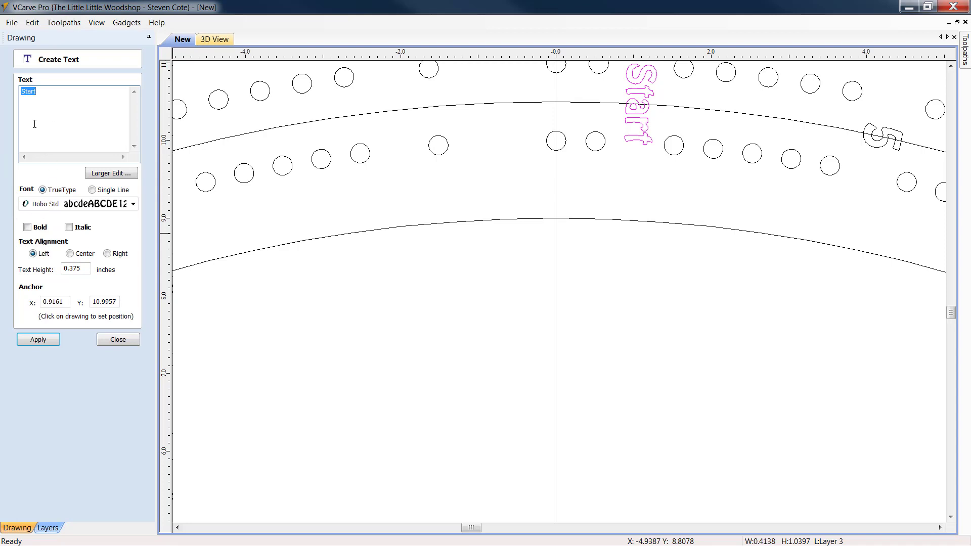
type("START")
left_click(30, 342)
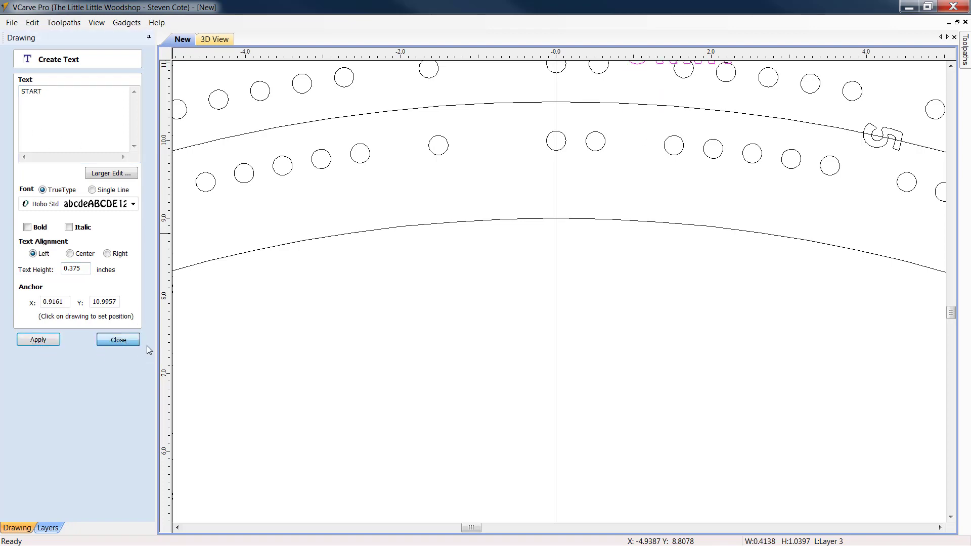
left_click(118, 339)
scroll(601, 257, "down", 3)
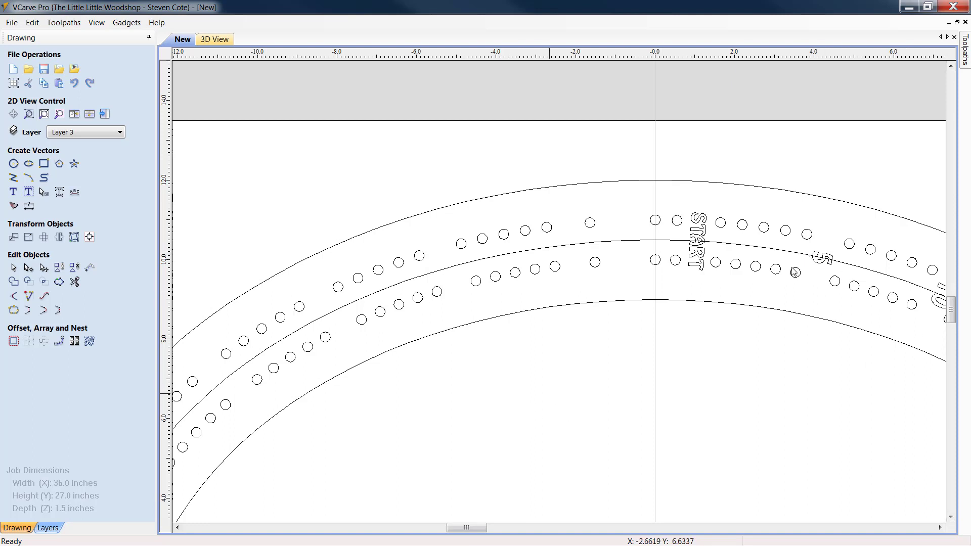
Step: Create the text "FINISH" at 0.375 inch height and place it, turned a quarter clockwise, in the gap before the last single circles
left_click(14, 193)
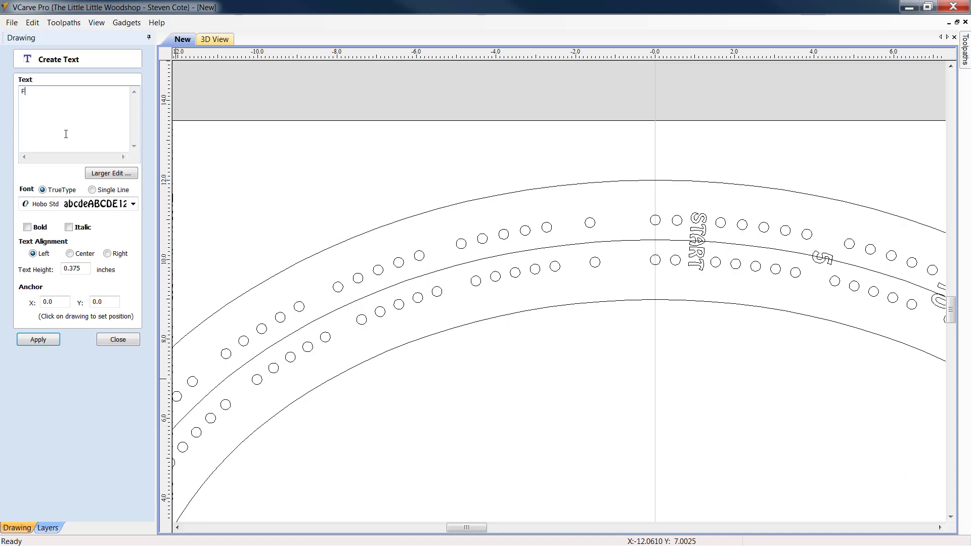
type("FINISH")
left_click(56, 340)
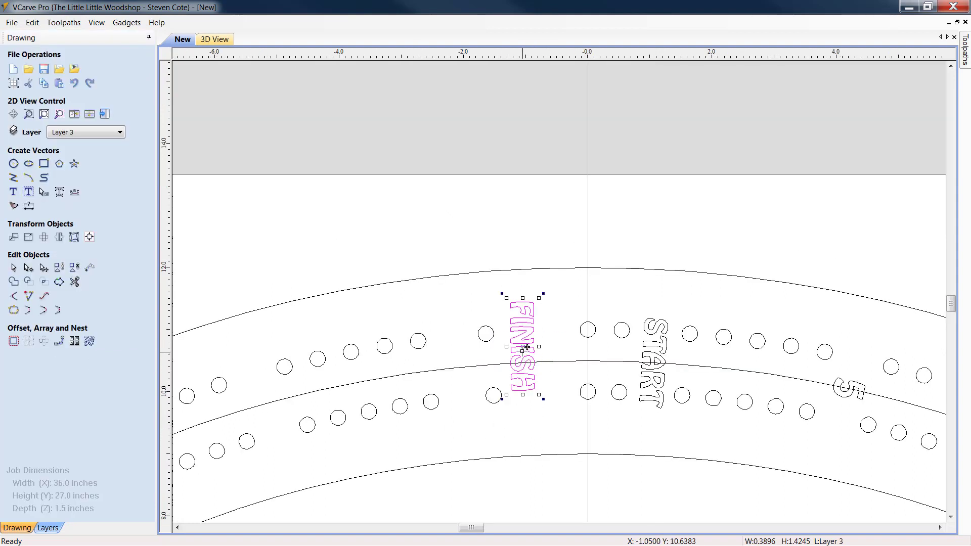
left_click_drag(522, 350, 462, 365)
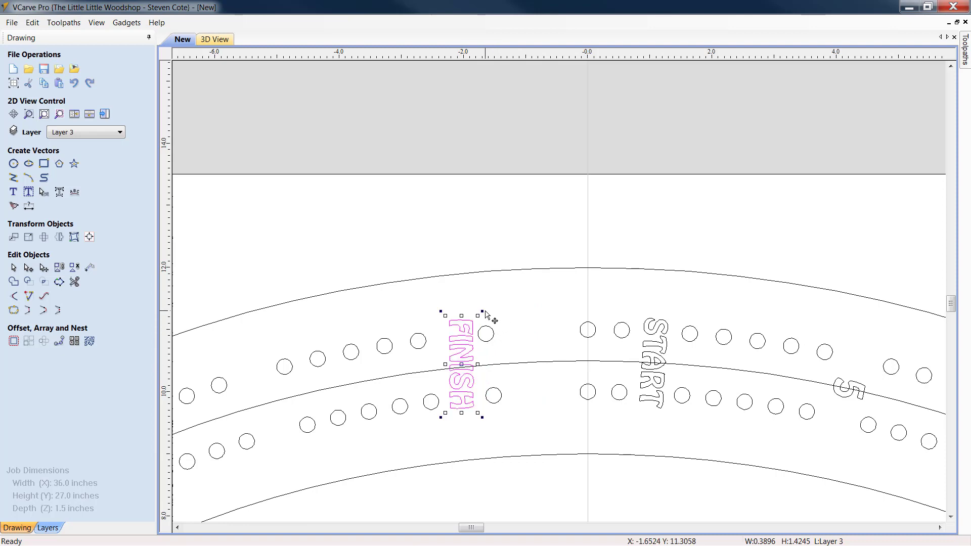
Step: Tilt FINISH slightly counterclockwise to stand across the guide ellipse, nudge it to the middle of its gap, and deselect it
left_click_drag(482, 310, 478, 311)
scroll(466, 373, "up", 3)
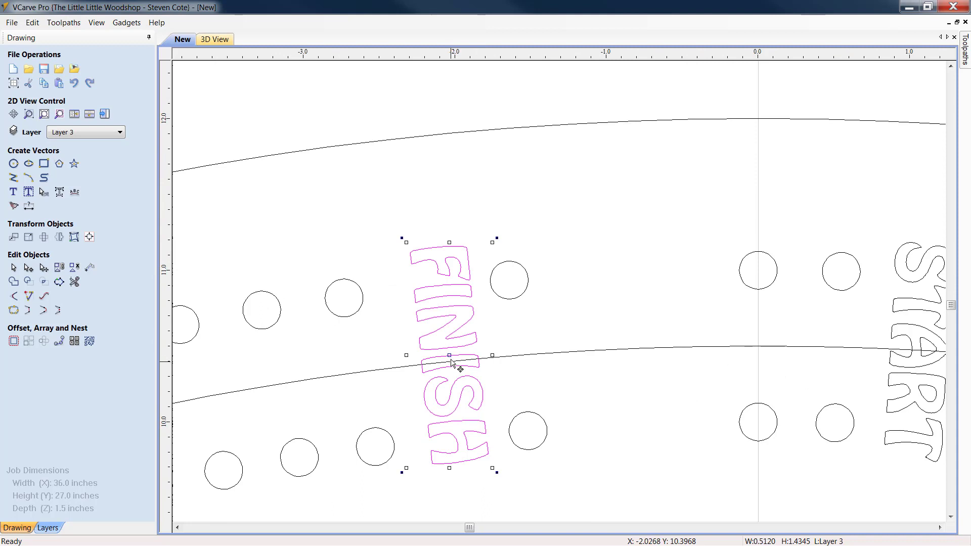
left_click_drag(451, 356, 451, 363)
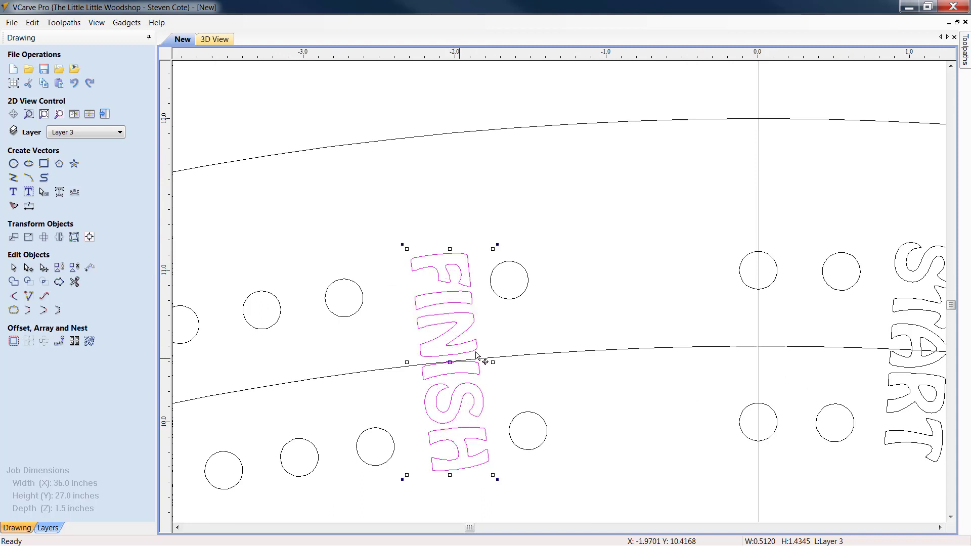
left_click_drag(498, 243, 503, 246)
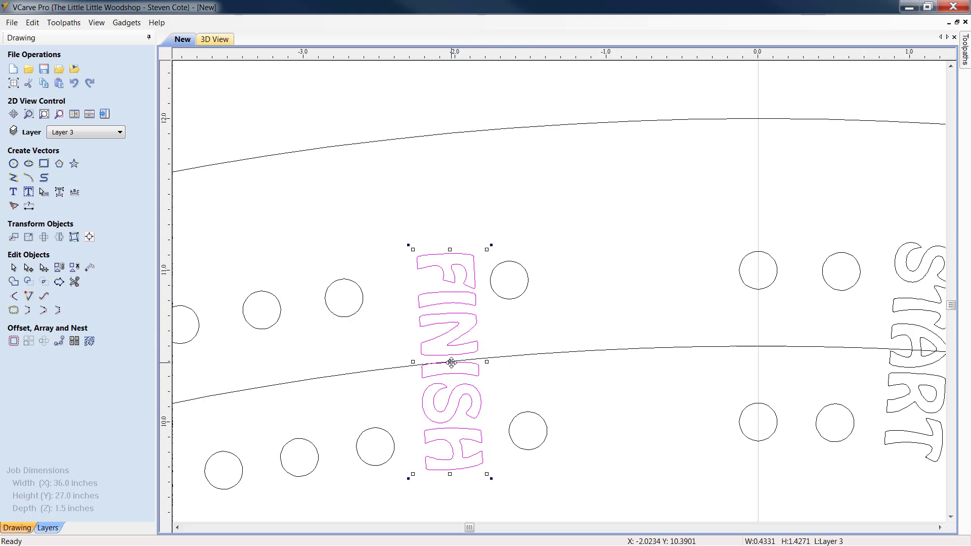
left_click_drag(451, 364, 446, 361)
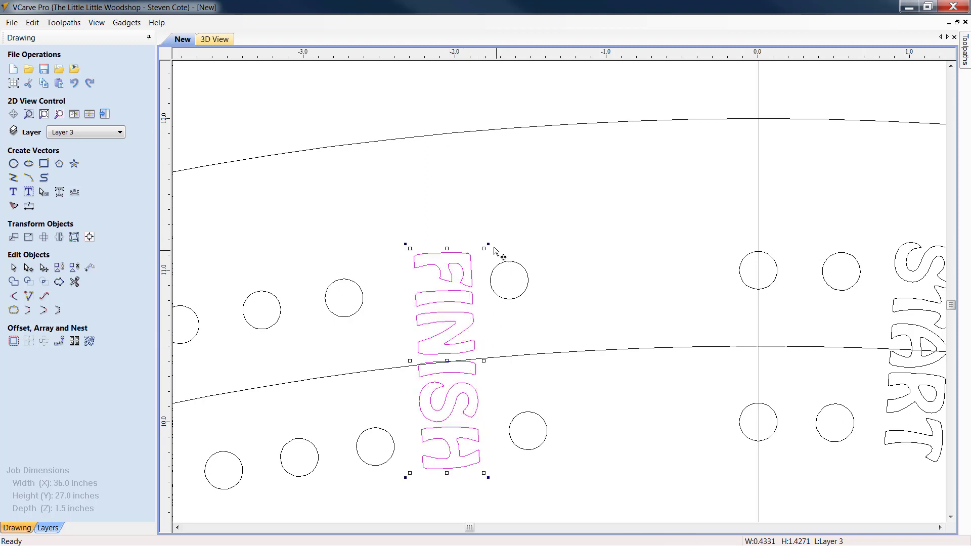
left_click_drag(488, 242, 486, 242)
left_click(599, 308)
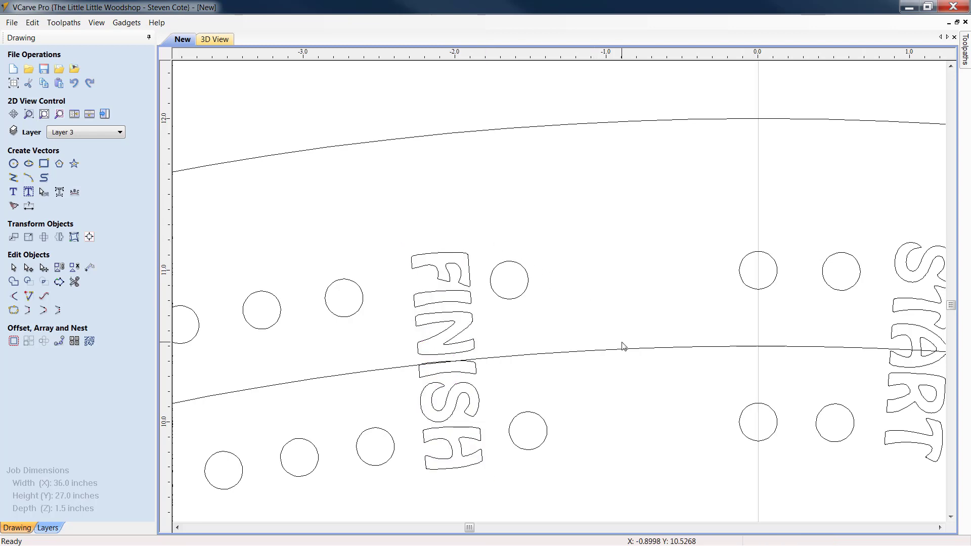
Step: Fine-position FINISH so that its center point lies exactly on the middle guide ellipse, and deselect it
left_click(466, 333)
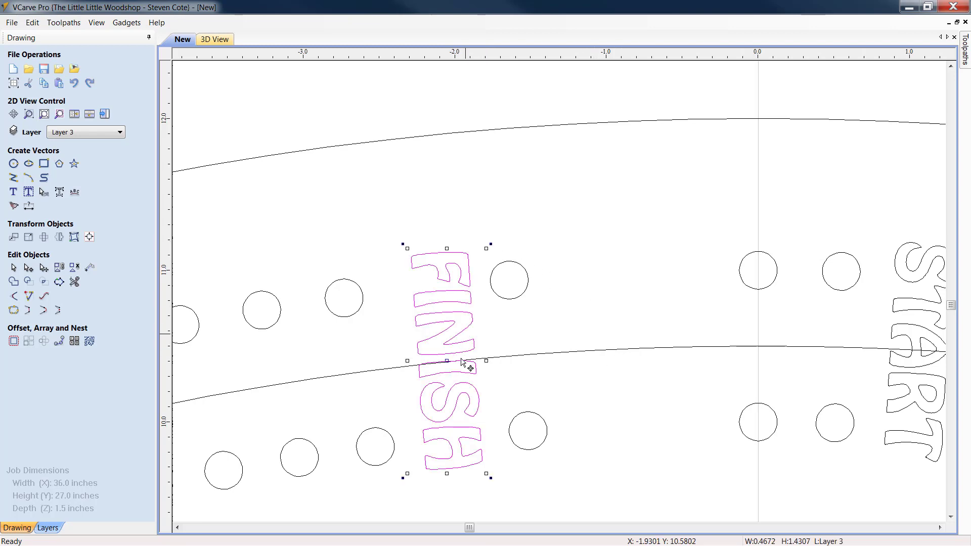
scroll(450, 375, "up", 4)
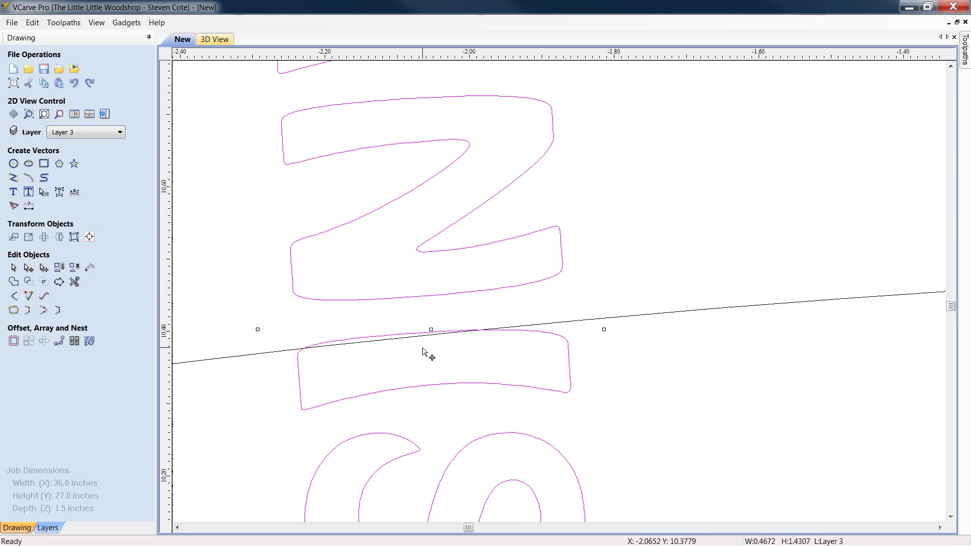
scroll(427, 353, "up", 4)
scroll(418, 338, "up", 2)
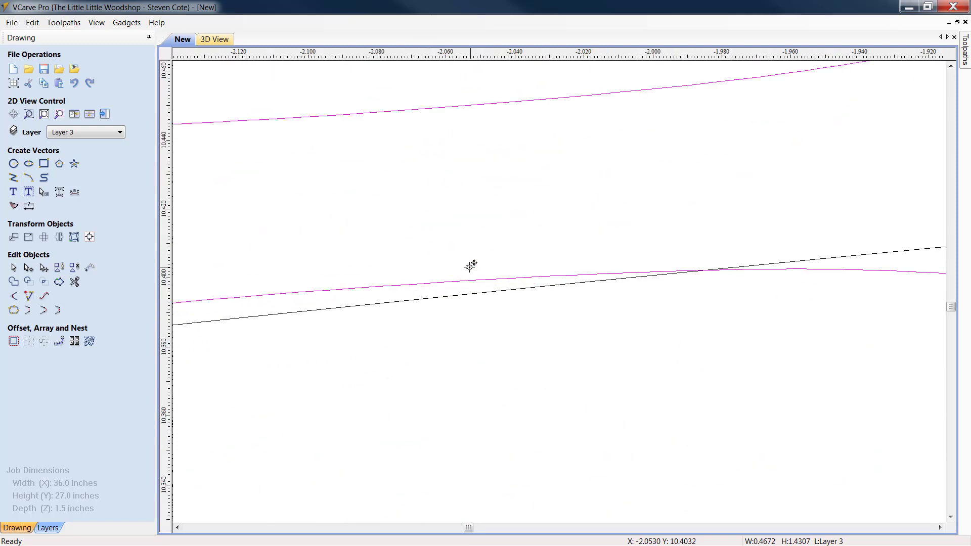
left_click_drag(469, 266, 470, 297)
scroll(467, 314, "down", 10)
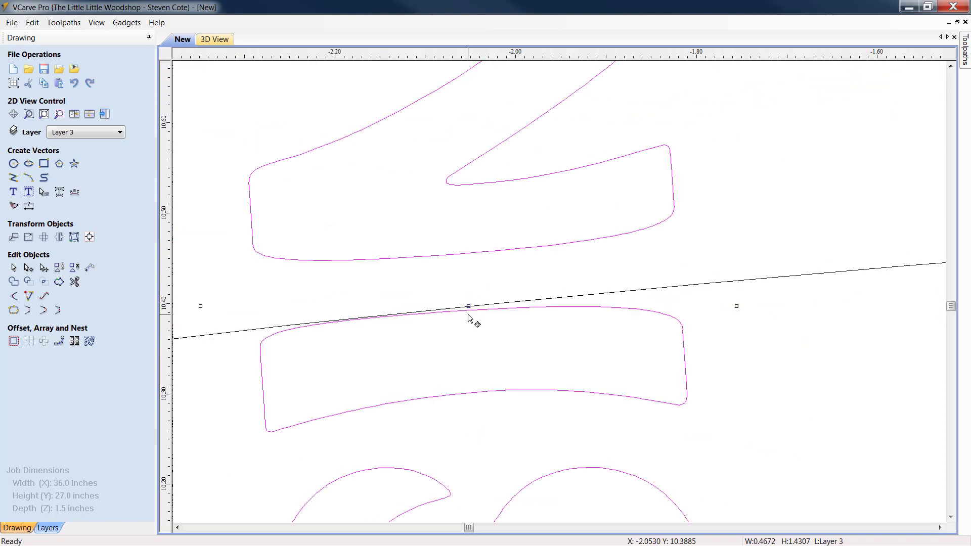
left_click(588, 419)
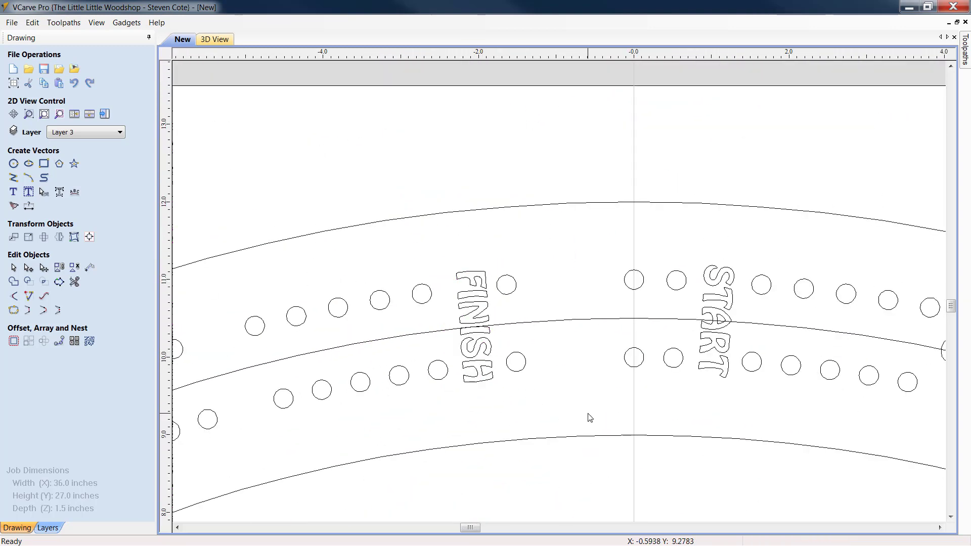
Step: Delete the middle guide ellipse that runs through the number labels between the two rings of circles
scroll(589, 417, "down", 2)
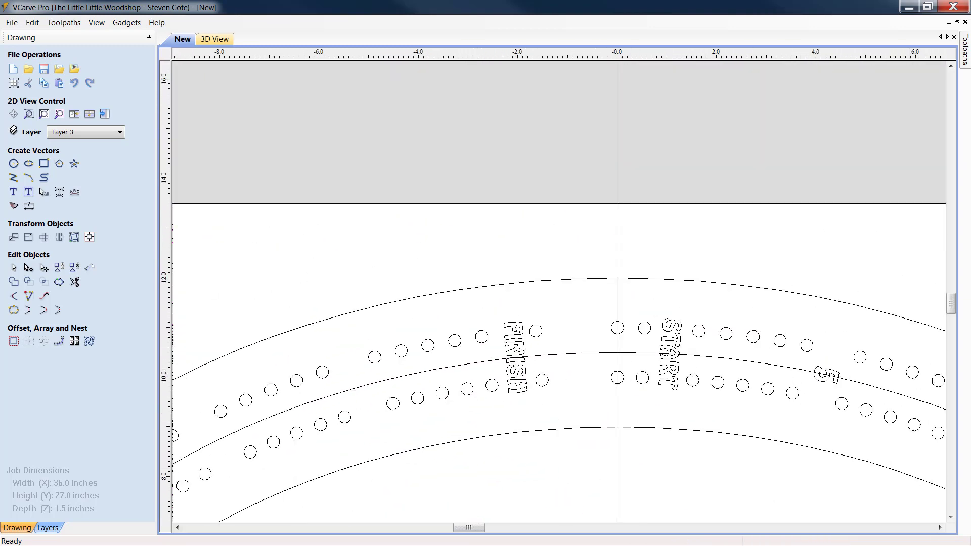
left_click(940, 527)
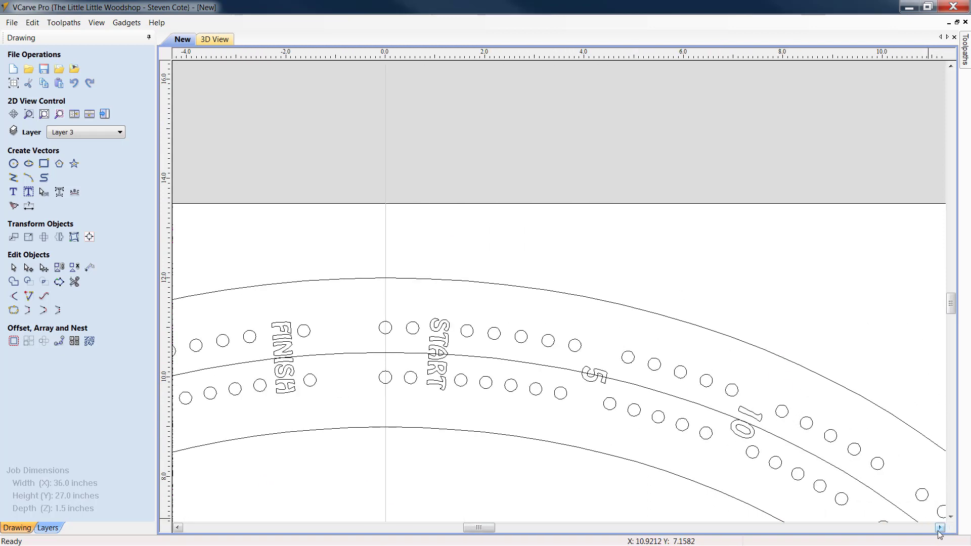
left_click(939, 528)
left_click(951, 518)
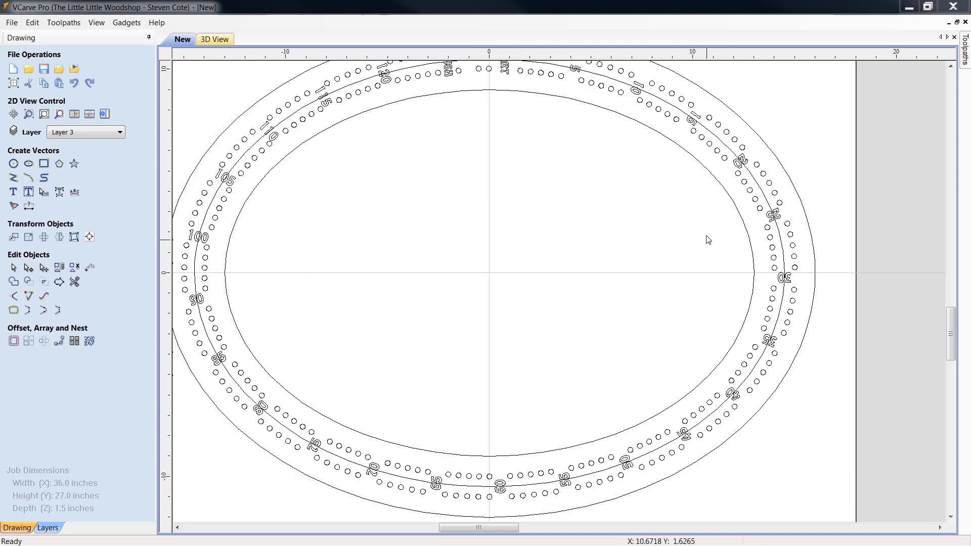
left_click(720, 139)
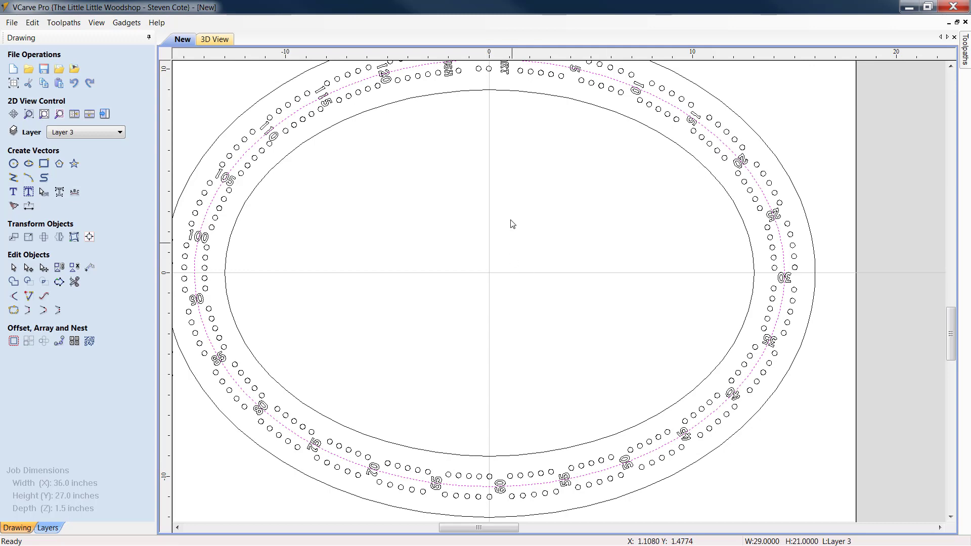
right_click(659, 101)
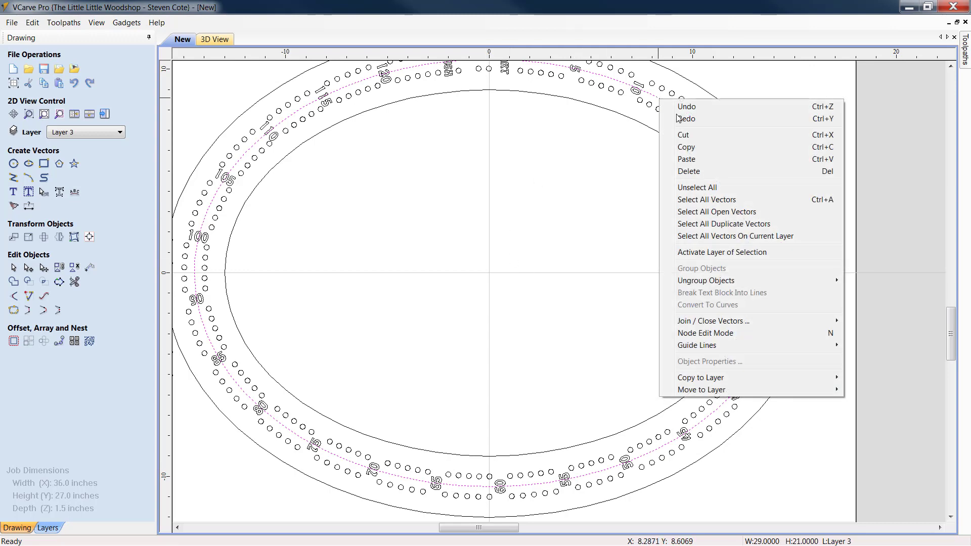
left_click(683, 172)
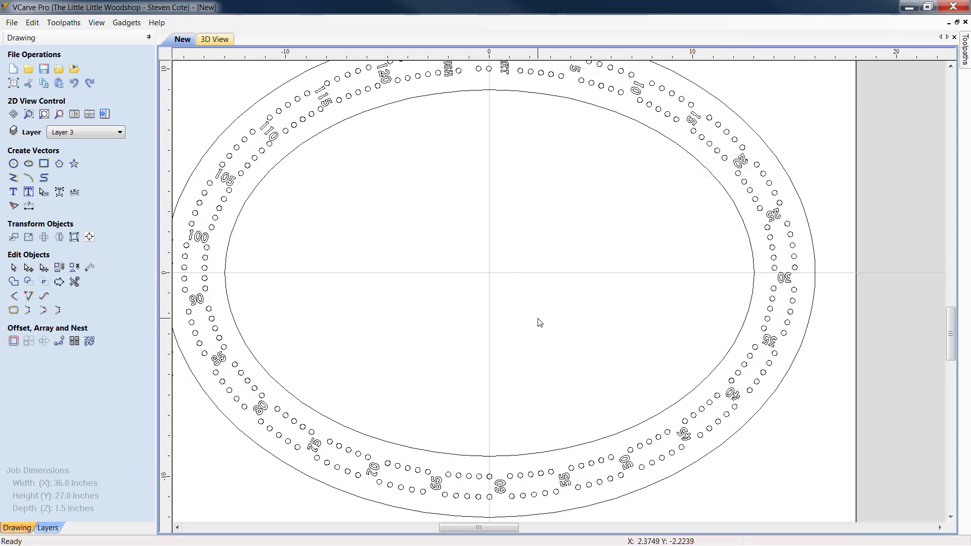
scroll(453, 316, "down", 2)
left_click_drag(532, 528, 515, 531)
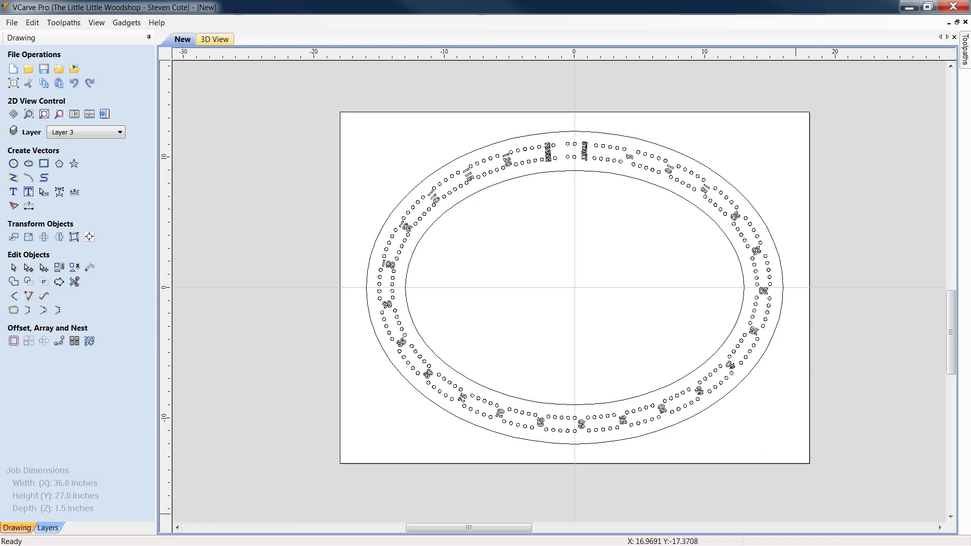
Step: Switch to Windows Explorer and browse the OPEN CLIPART ORG SCENE'S folder as large thumbnails for a centerpiece picture
key("alt+Tab")
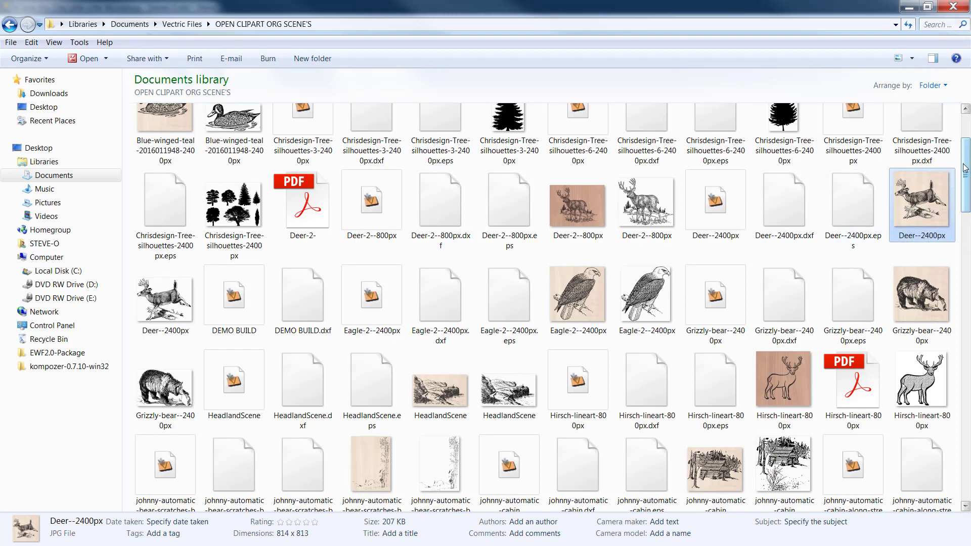
left_click_drag(965, 168, 966, 250)
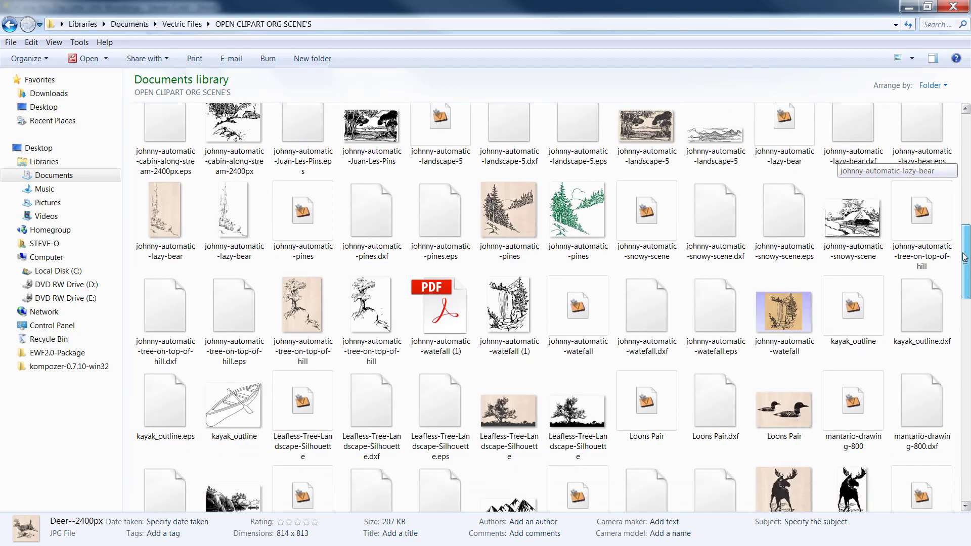
left_click(901, 59)
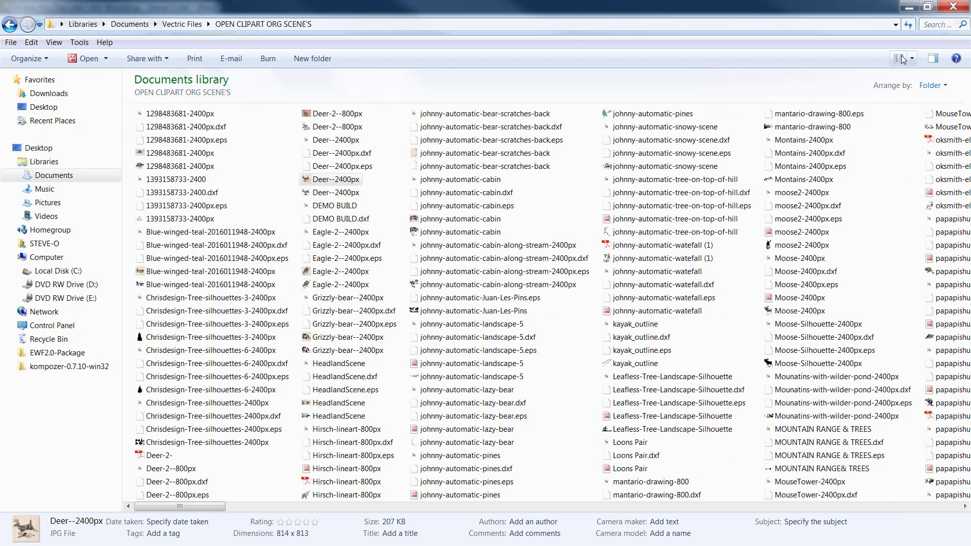
left_click(913, 60)
left_click(917, 13)
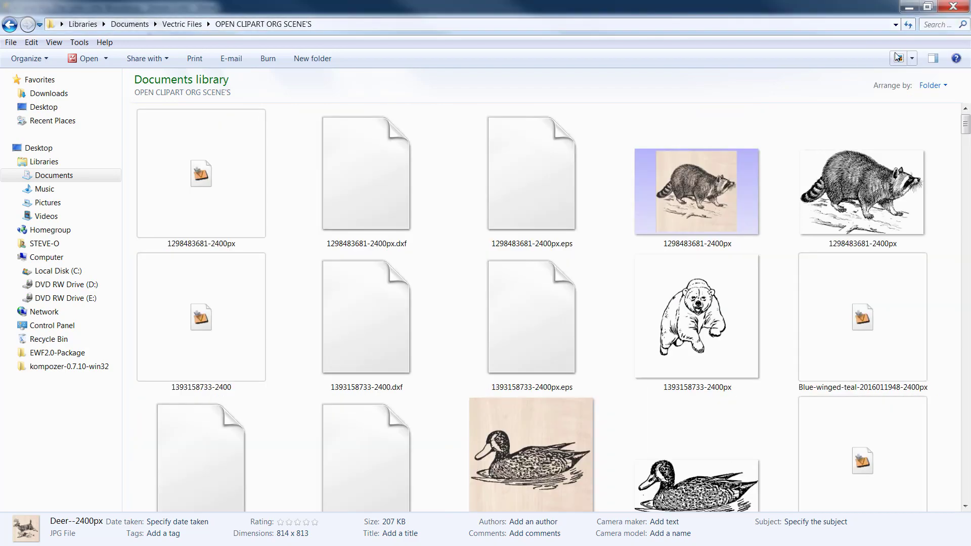
left_click_drag(966, 130, 966, 171)
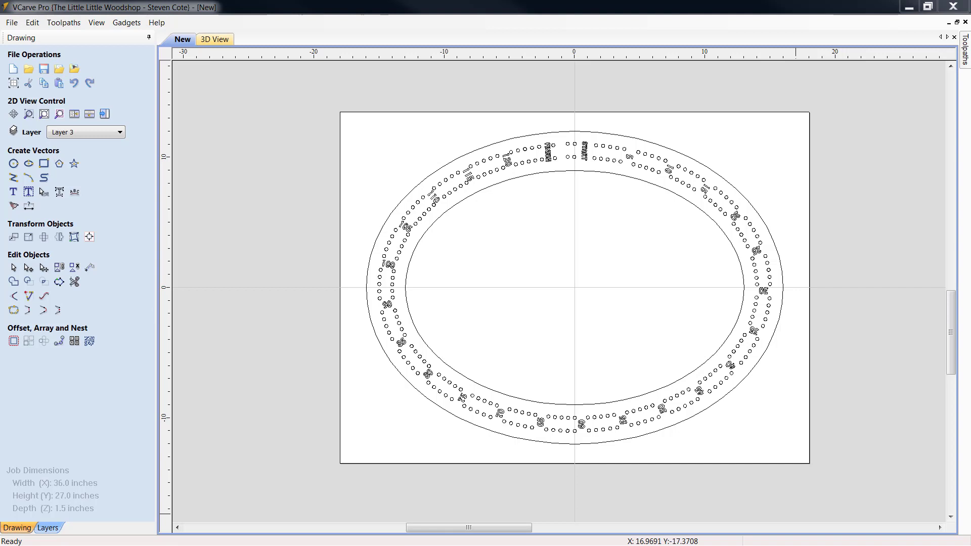
Step: Move the selected deer artwork into the inner ellipse and center it in the material both horizontally and vertically
left_click_drag(701, 302, 570, 299)
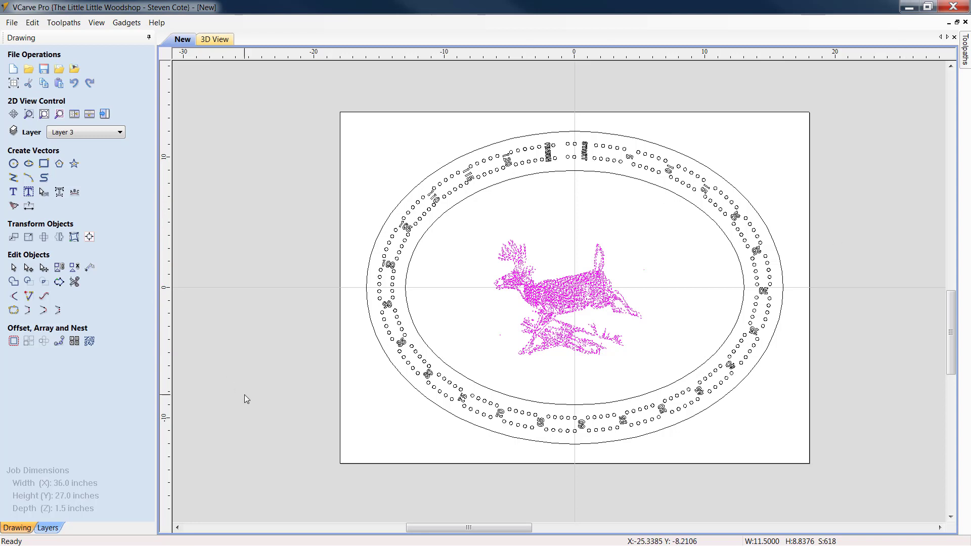
left_click(90, 237)
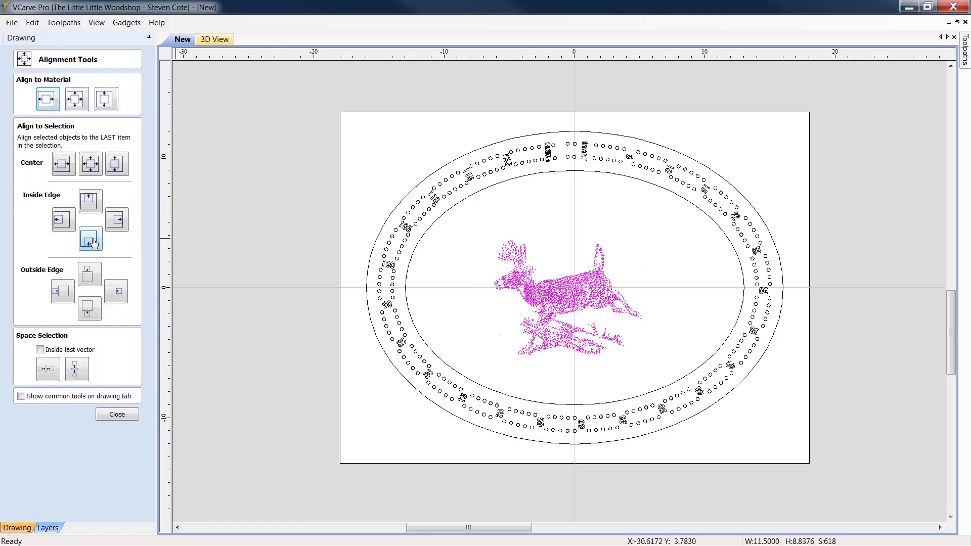
left_click(76, 99)
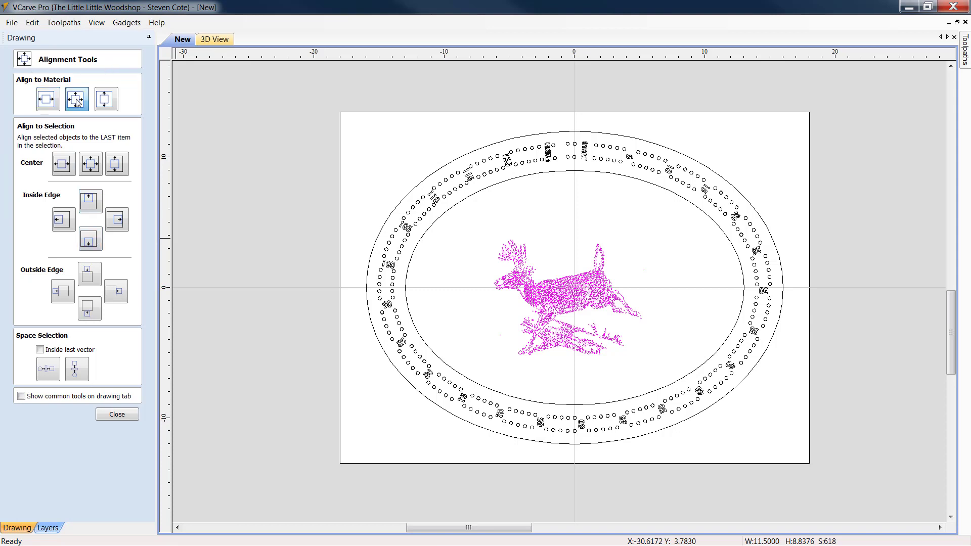
left_click(119, 417)
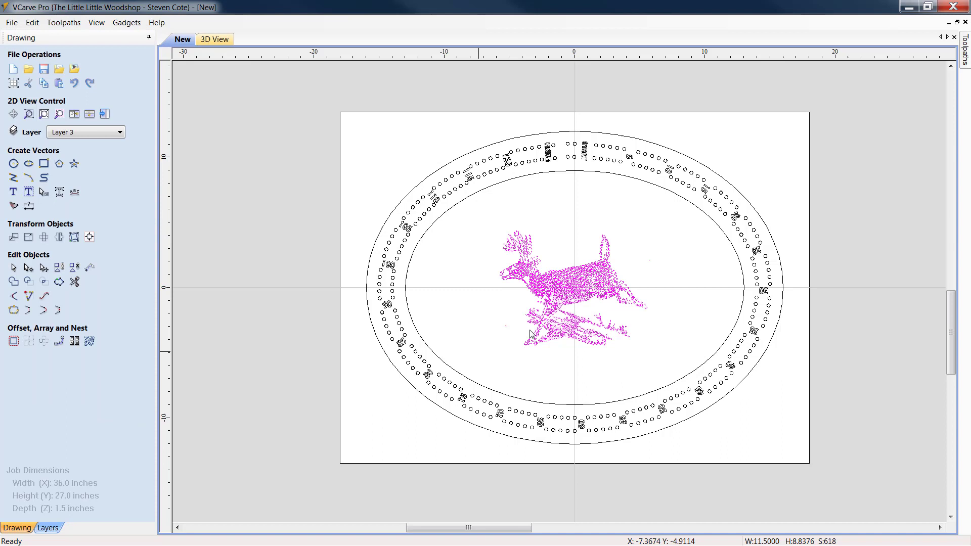
Step: Link width and height in the size settings so the deer artwork scales proportionally, and deselect the artwork
left_click(597, 282)
left_click(29, 237)
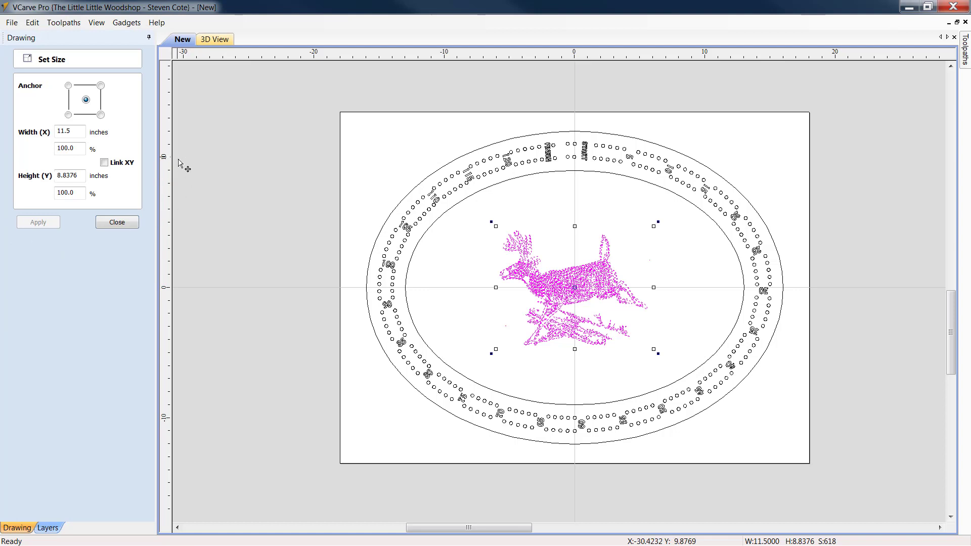
left_click(103, 163)
left_click_drag(85, 177, 1, 189)
left_click(443, 273)
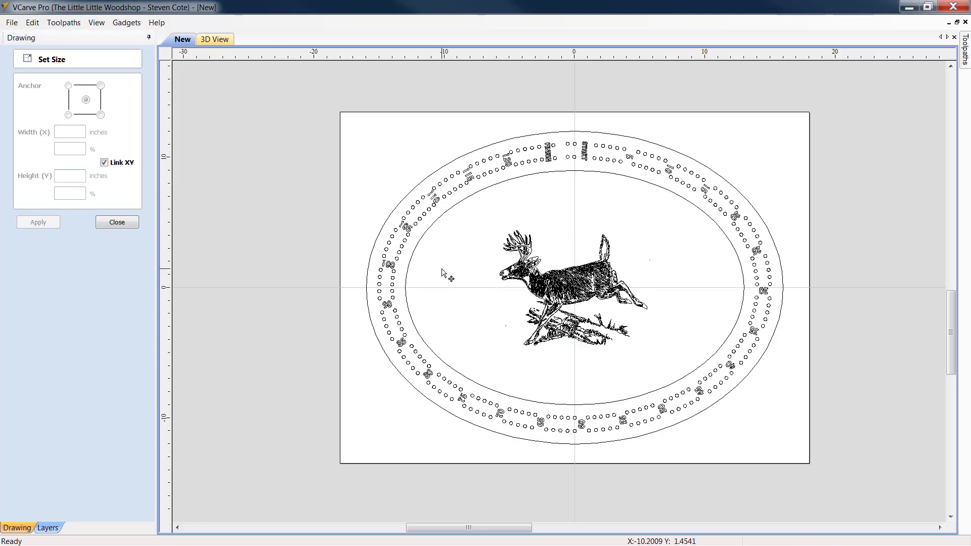
Step: Check the inner ellipse's width and height, close the size settings and deselect the ellipse
left_click(566, 171)
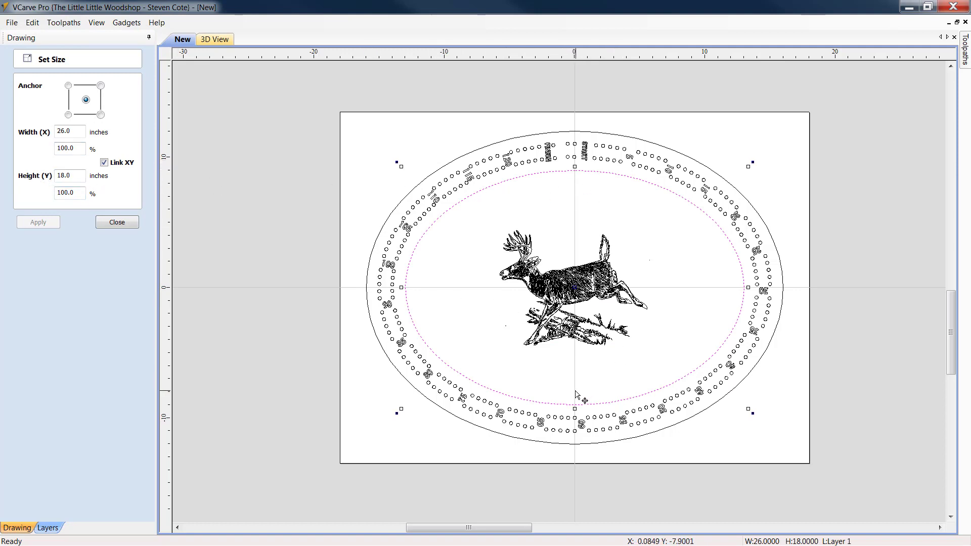
left_click(127, 225)
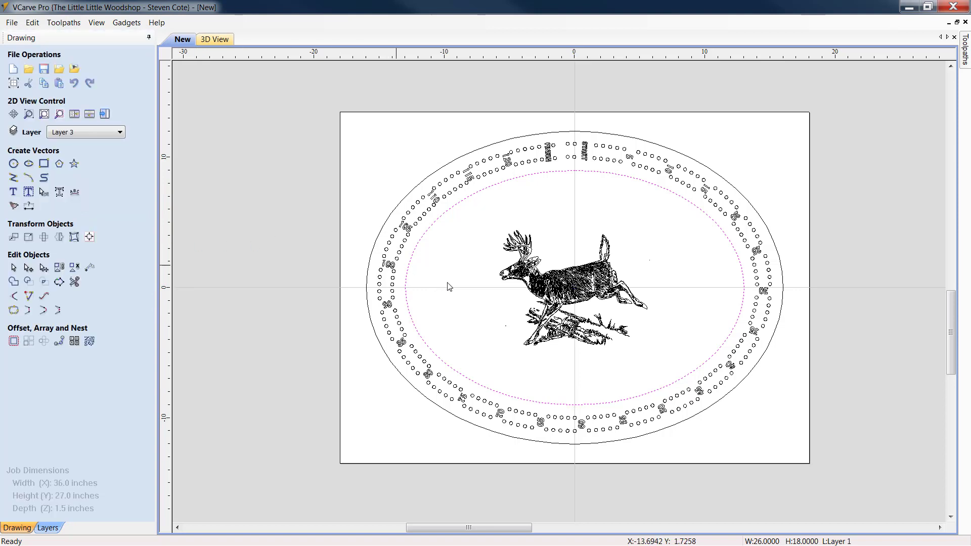
left_click(702, 302)
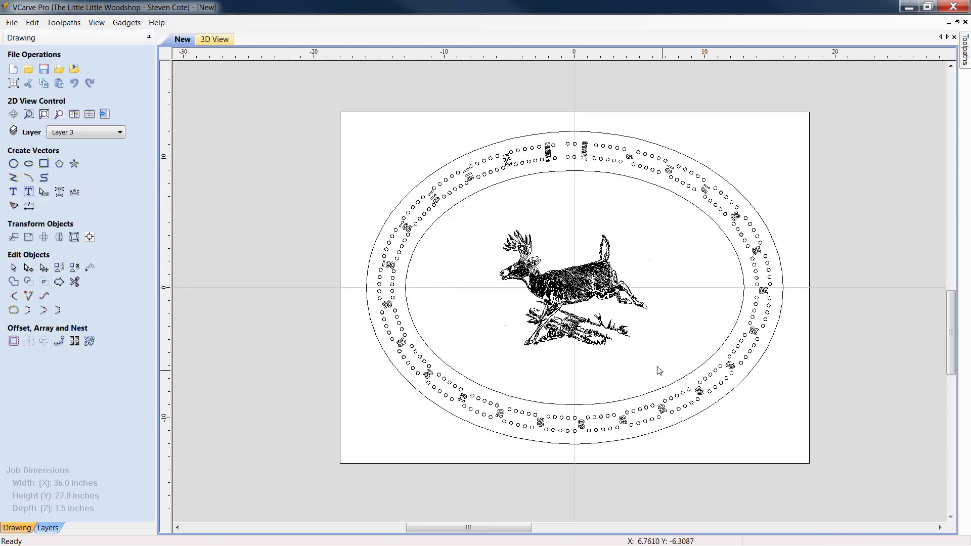
Step: Select the whole deer artwork and scale it proportionally about its center to a height of 15 inches
left_click_drag(663, 372, 468, 219)
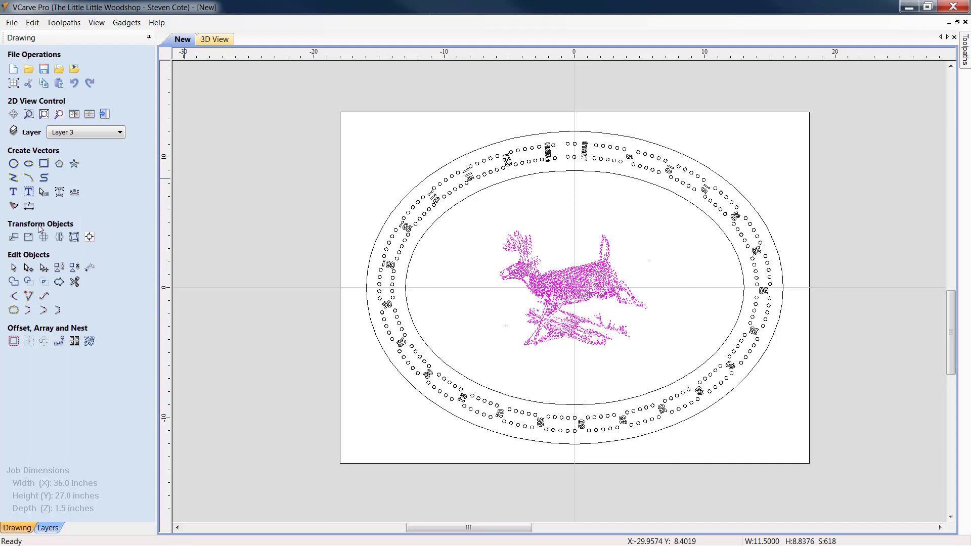
left_click(29, 237)
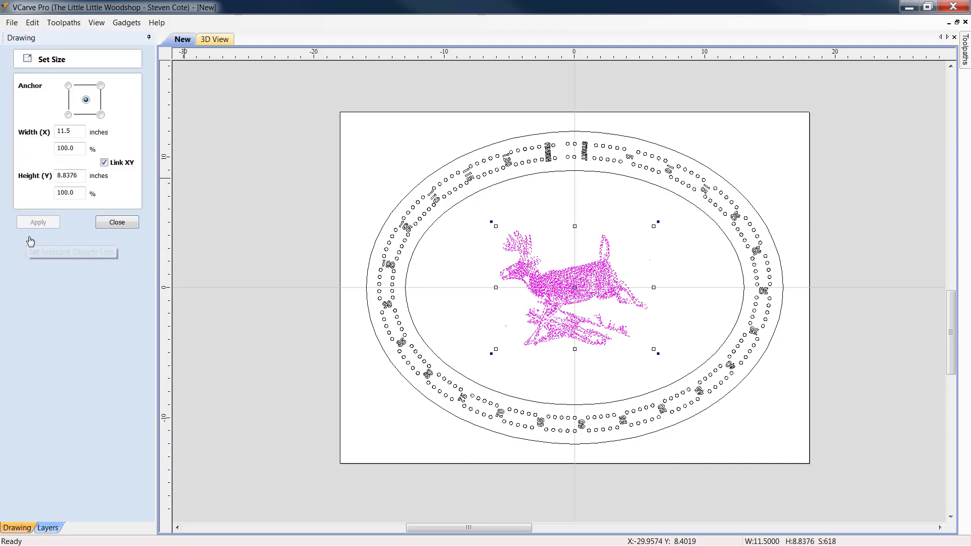
double_click(83, 172)
type("15.")
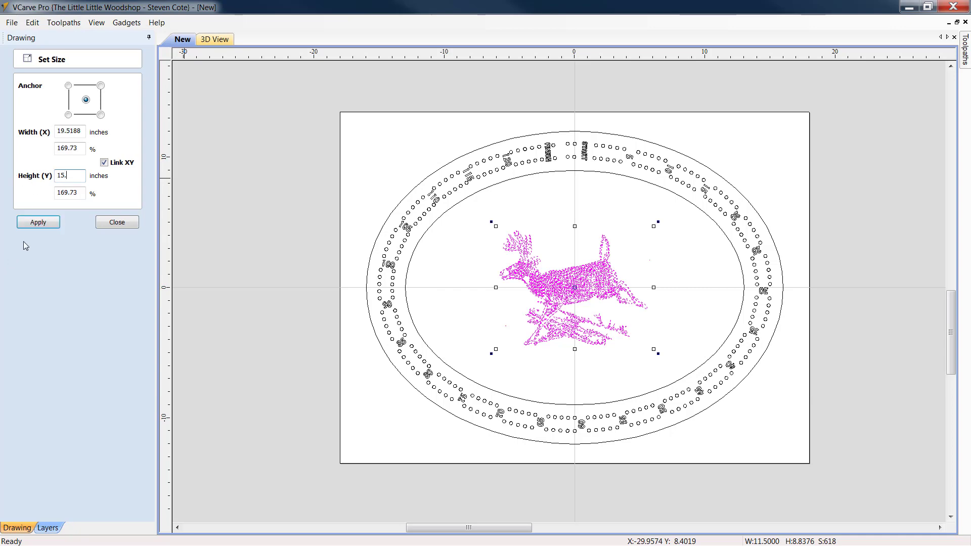
left_click(41, 222)
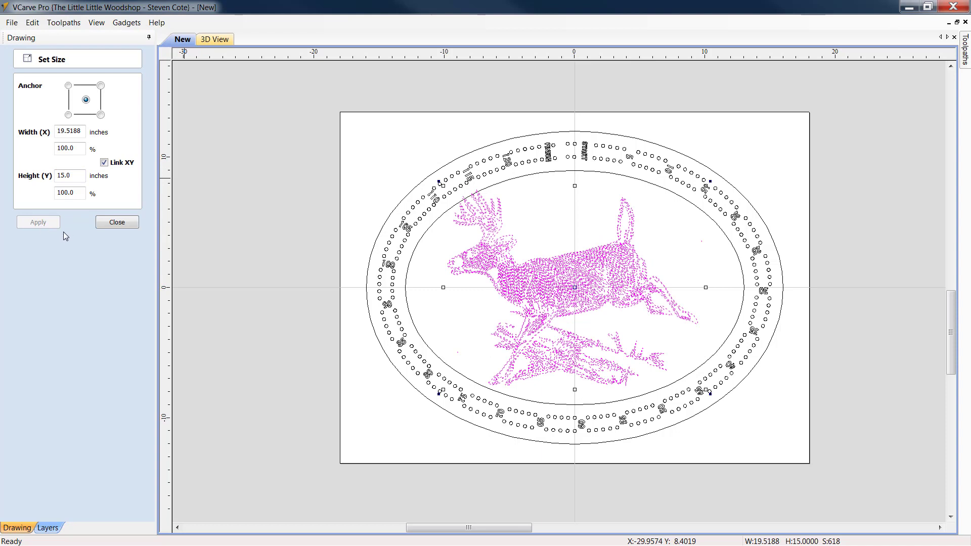
Step: Reduce the deer artwork's height to 14 inches with linked proportions, close the size settings and deselect it
double_click(72, 176)
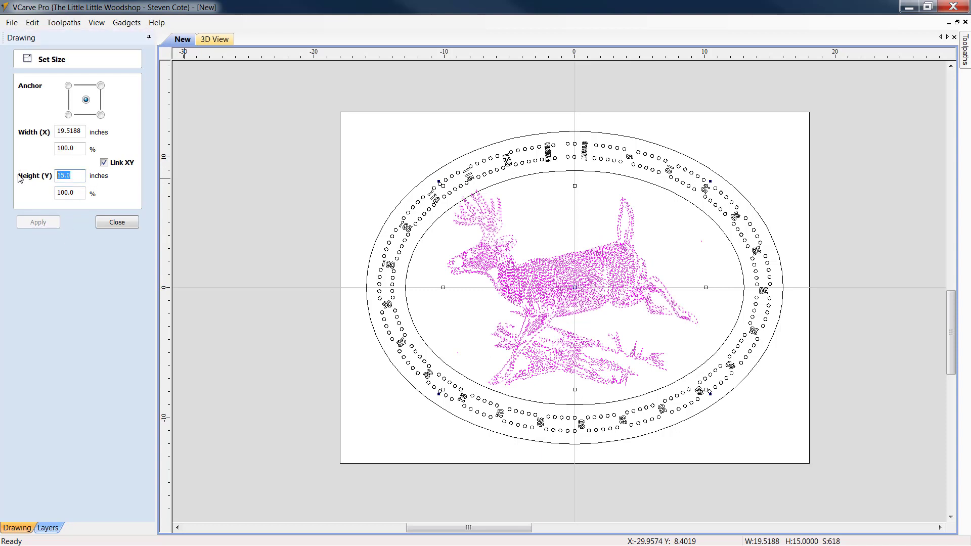
type("14")
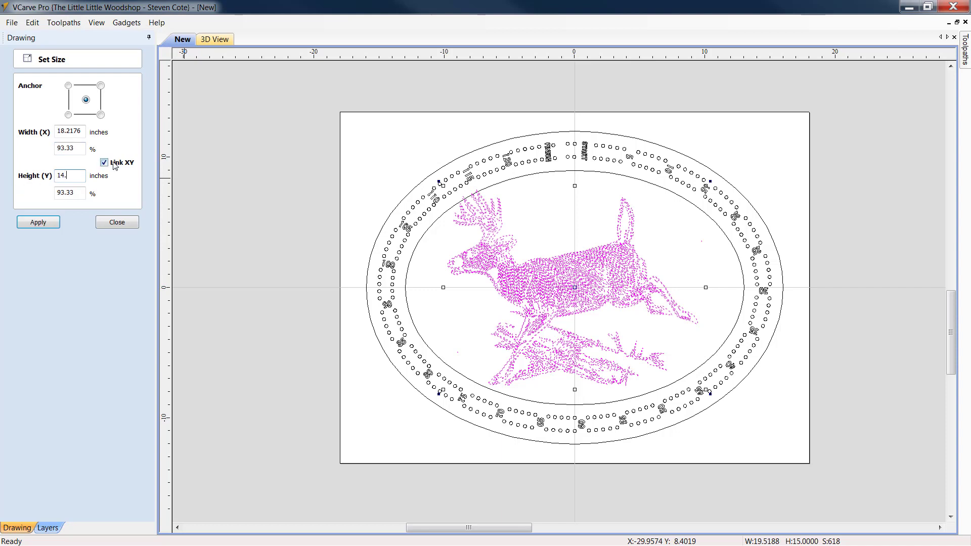
left_click(38, 222)
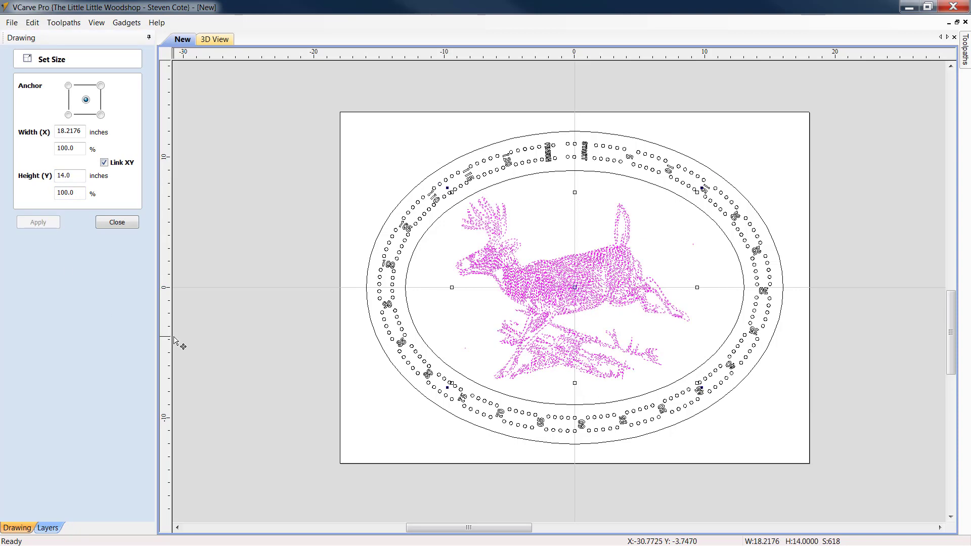
left_click(125, 220)
left_click(587, 217)
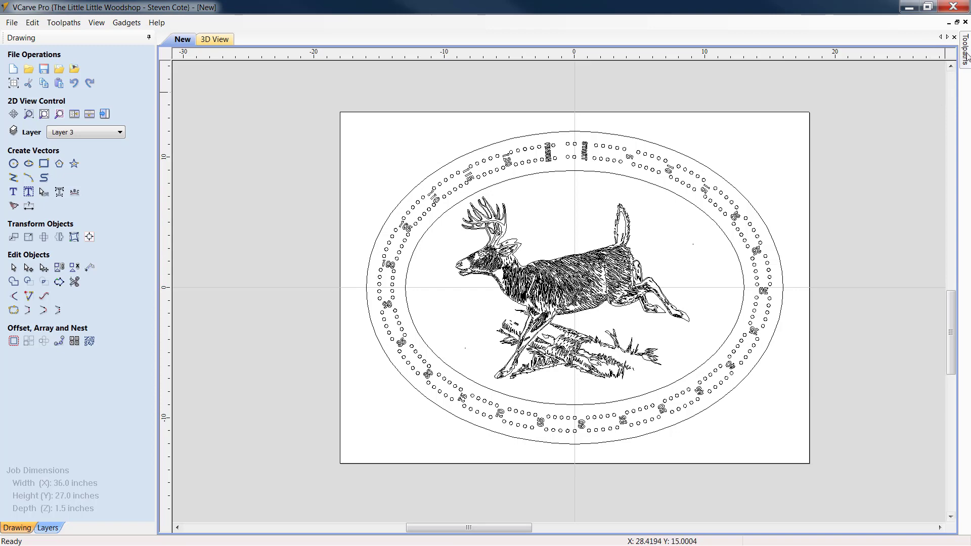
Step: Start a 2D profile toolpath on the outer ellipse and choose the V-Bit (90 deg 0.5") as its tool
mouse_move(965, 58)
left_click(953, 37)
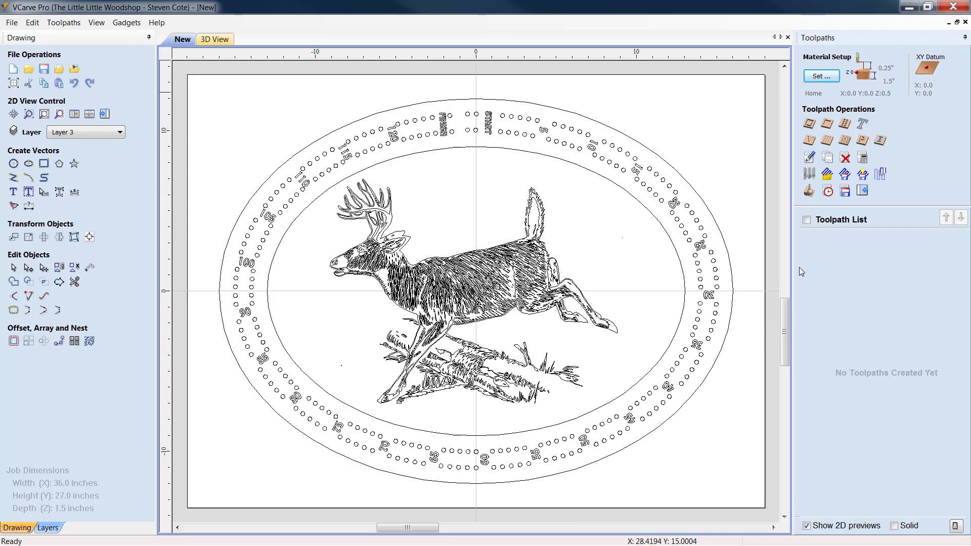
left_click(643, 148)
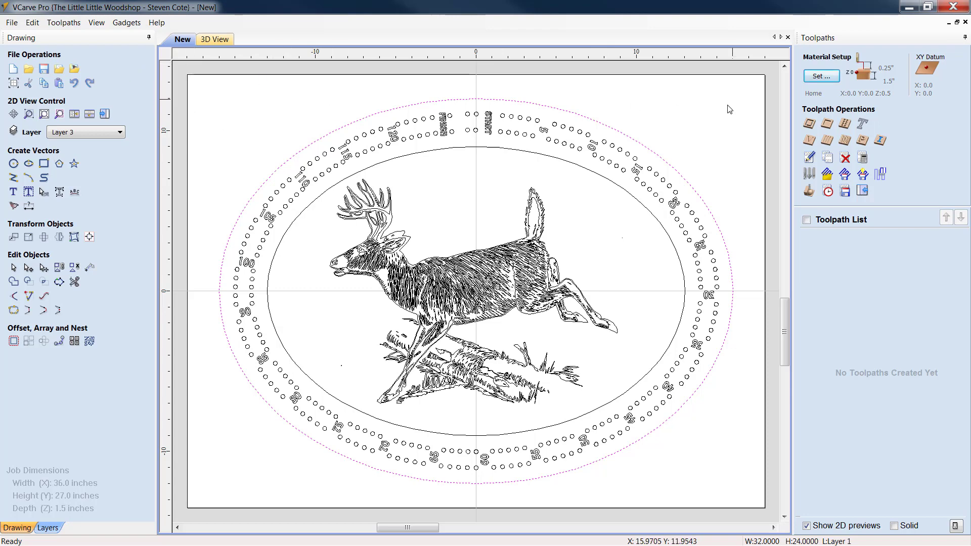
left_click(808, 125)
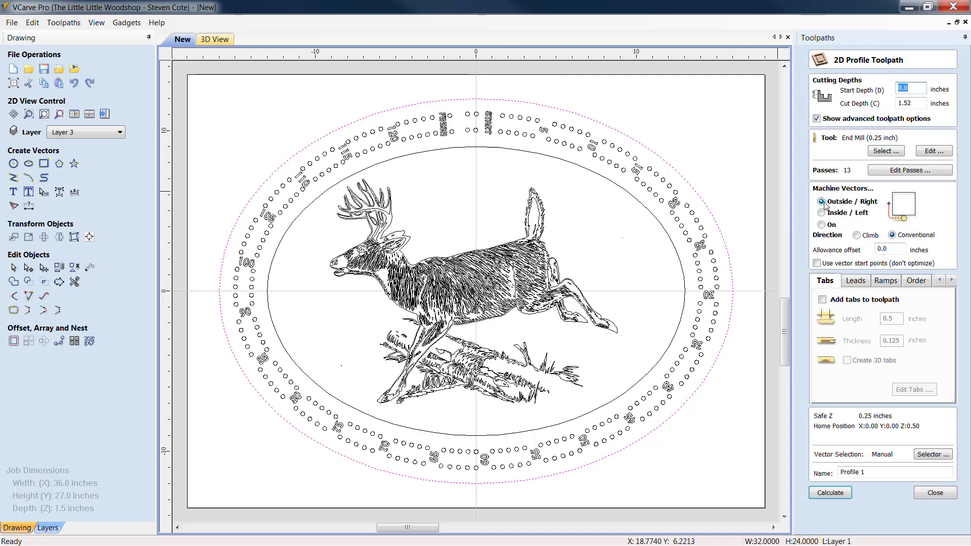
left_click(888, 151)
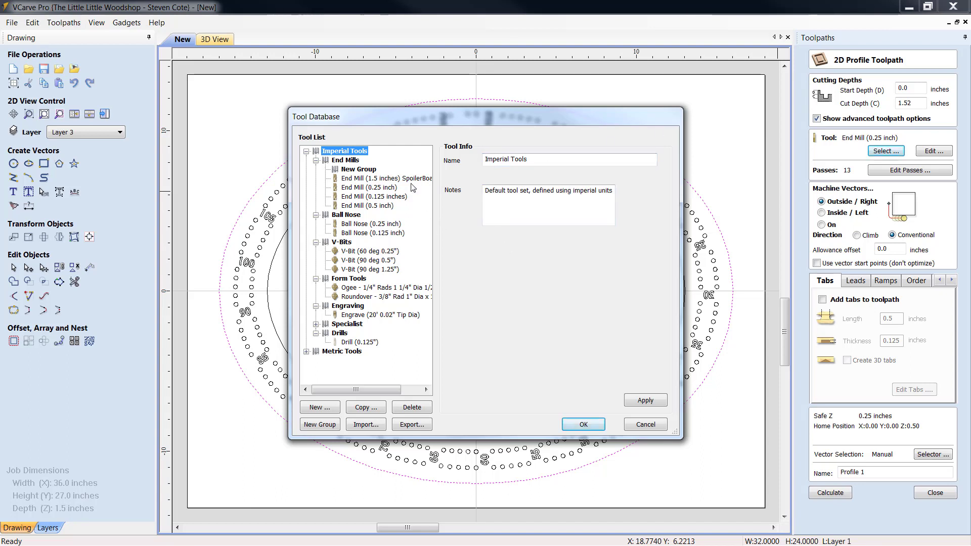
left_click(357, 259)
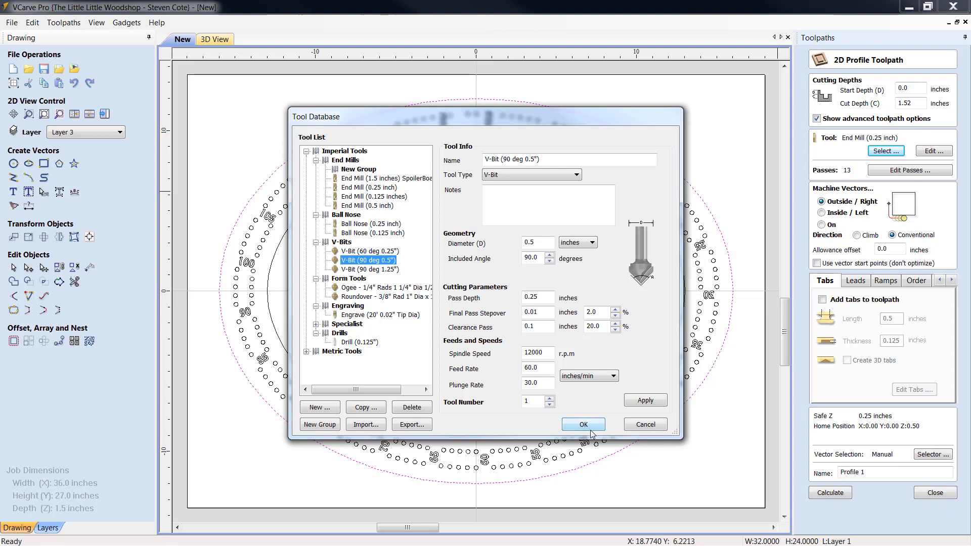
left_click(586, 426)
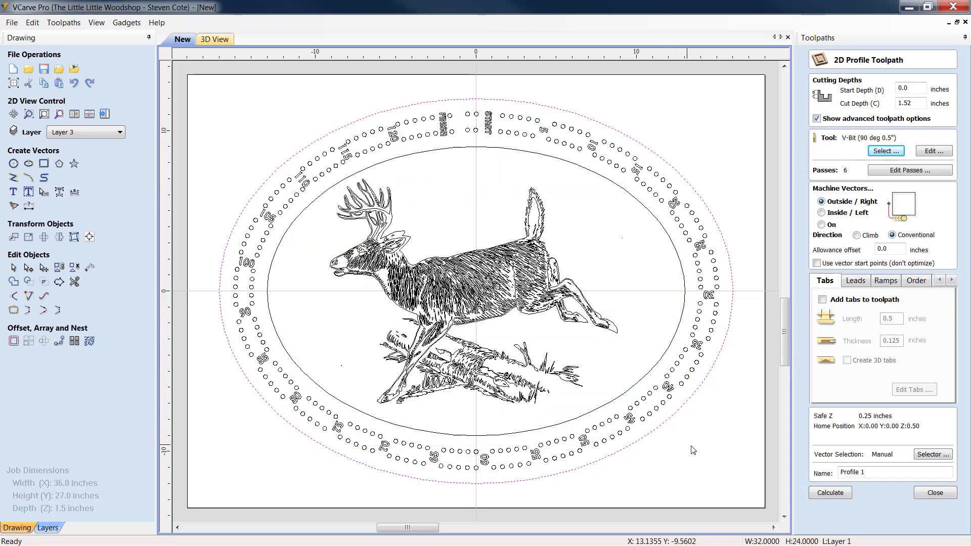
Step: Set the outer ellipse profile's cut depth to 0.187 inches, name it Profile OUTER BEVEL and calculate the toolpath
double_click(913, 106)
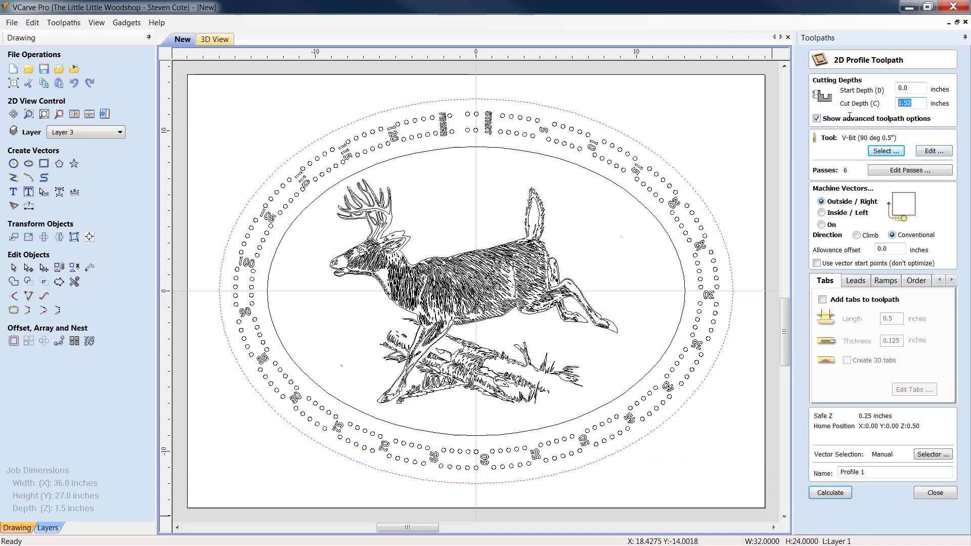
type("0.187")
left_click(883, 476)
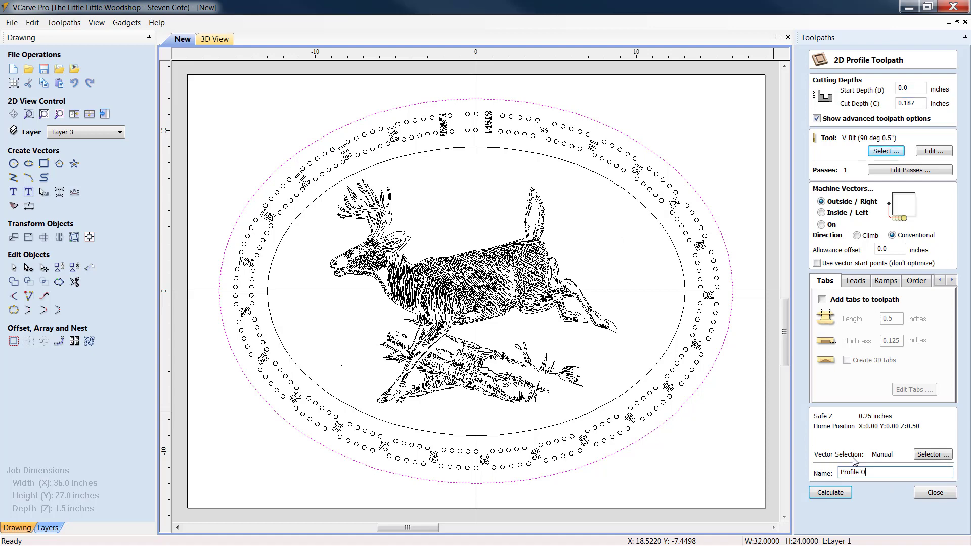
type("OUTER BEVEL")
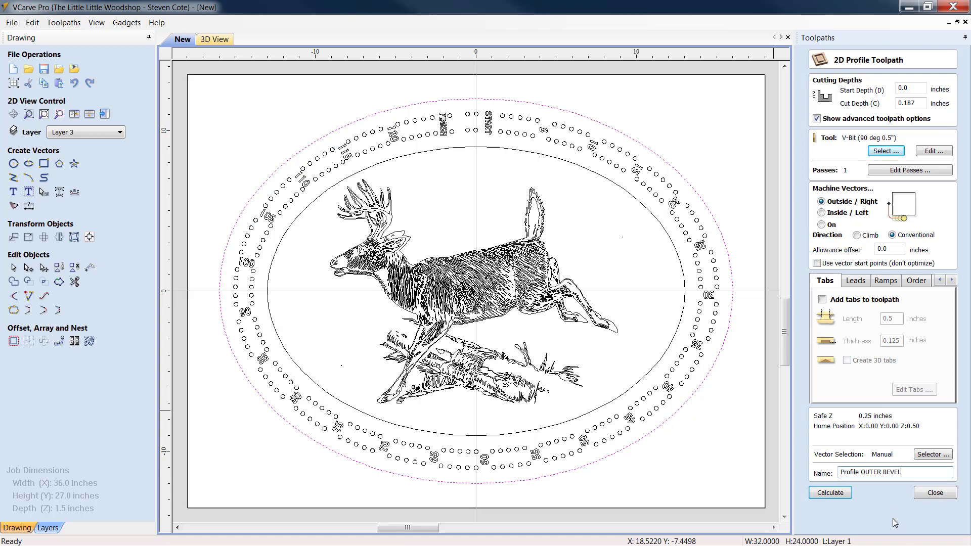
left_click(830, 494)
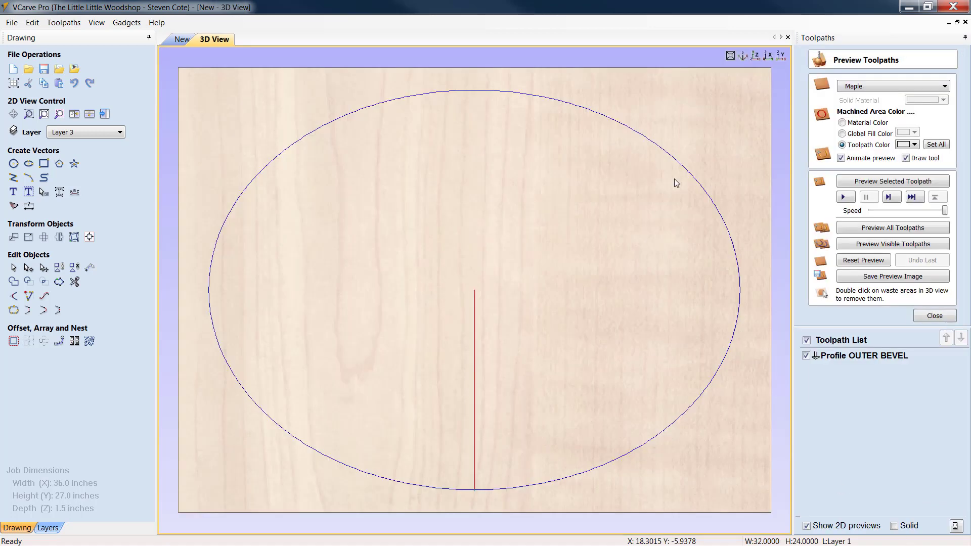
Step: Color the Profile OUTER BEVEL toolpath black, hide it in the 2D drawing and close the toolpath preview settings
left_click(182, 39)
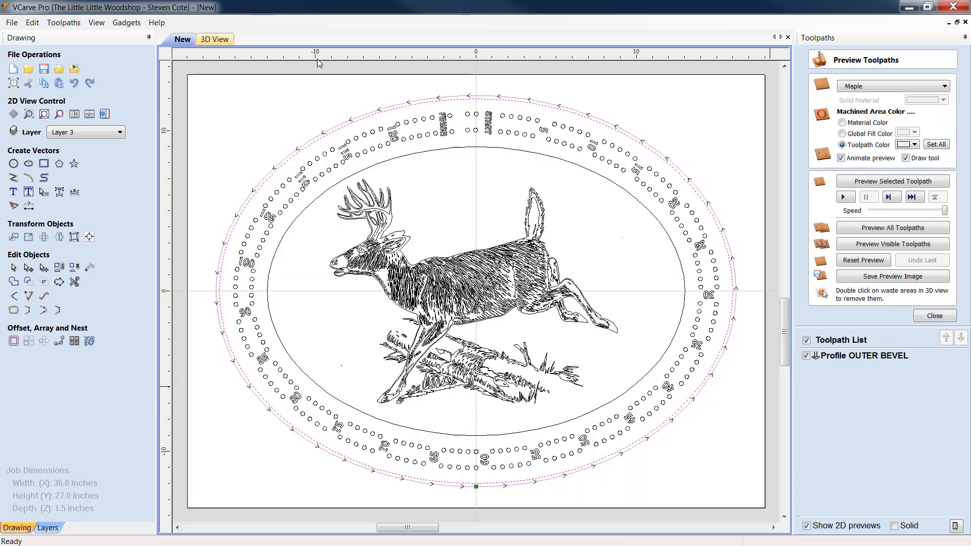
left_click(914, 145)
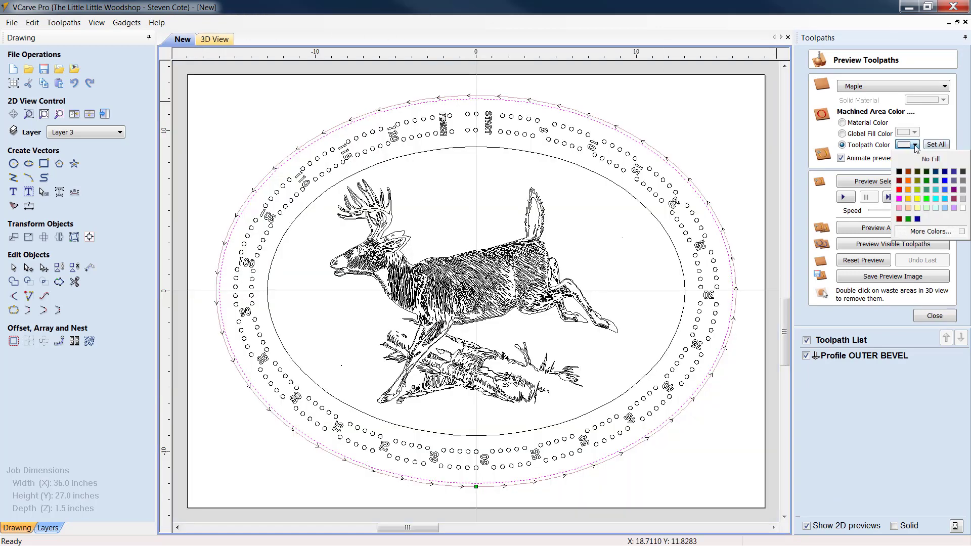
left_click(900, 173)
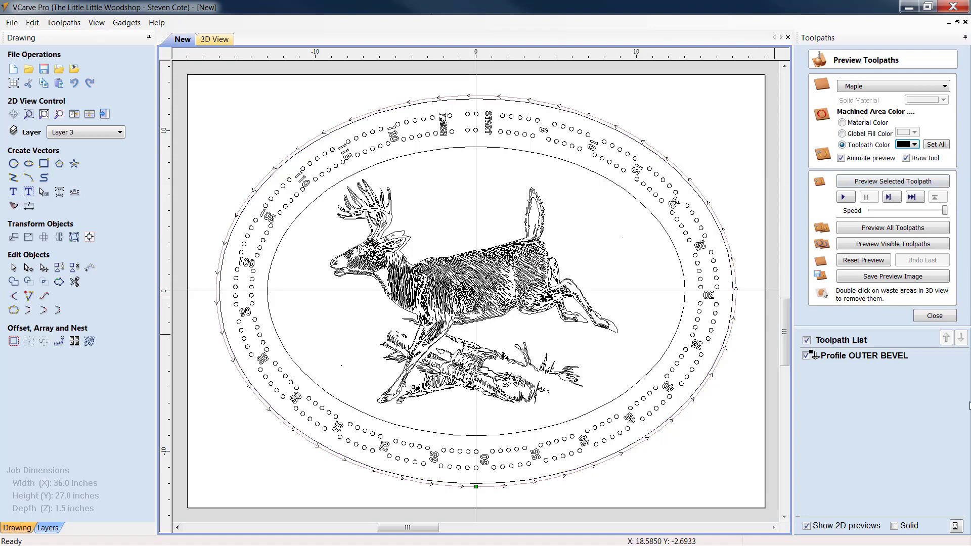
left_click(807, 341)
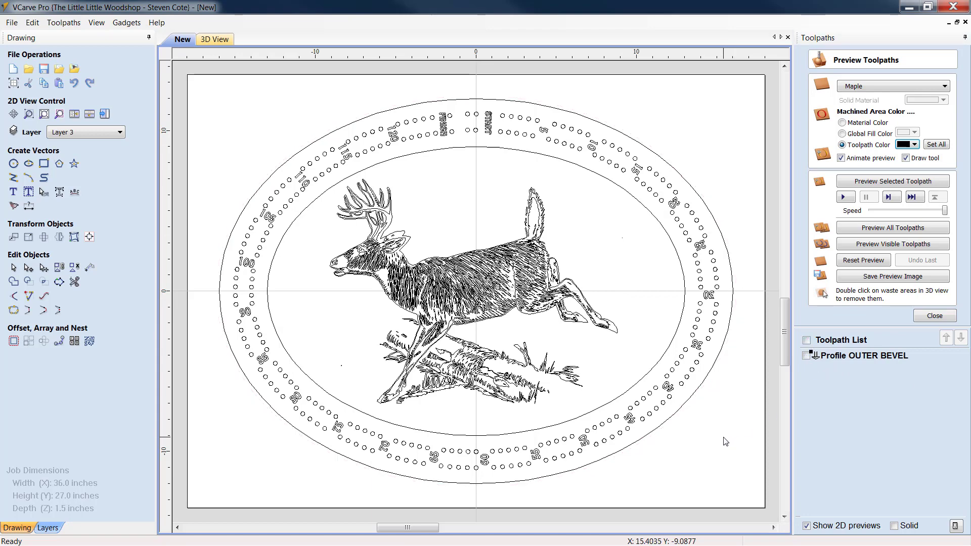
left_click(935, 316)
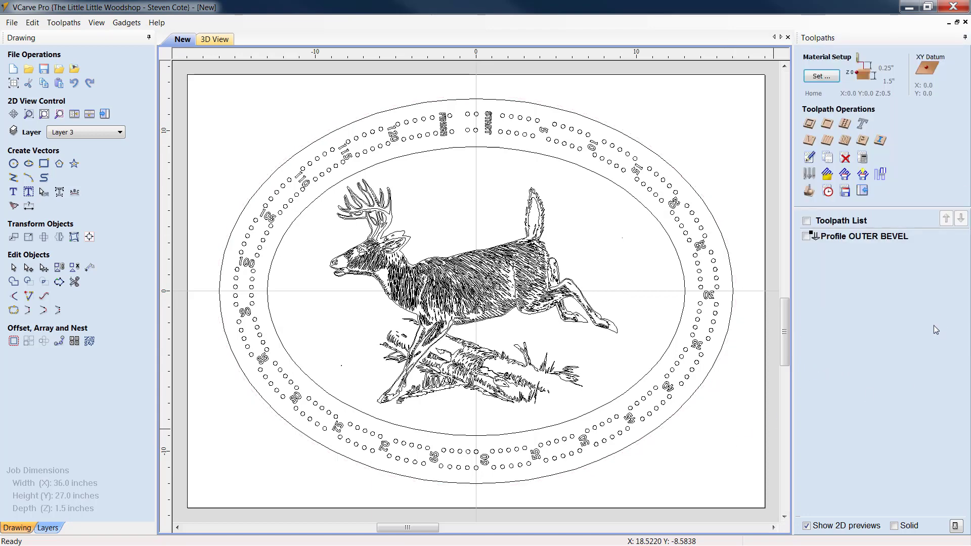
Step: Calculate a 2D profile toolpath named Profile INNER BEVEL on the inner ellipse, machining on the vector with a 0.075 inch cut depth
left_click(809, 124)
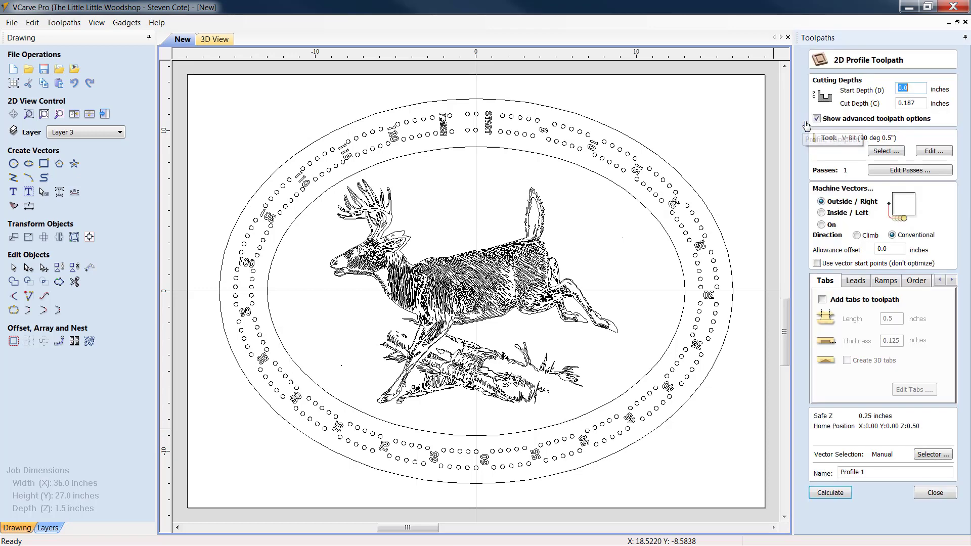
left_click(574, 165)
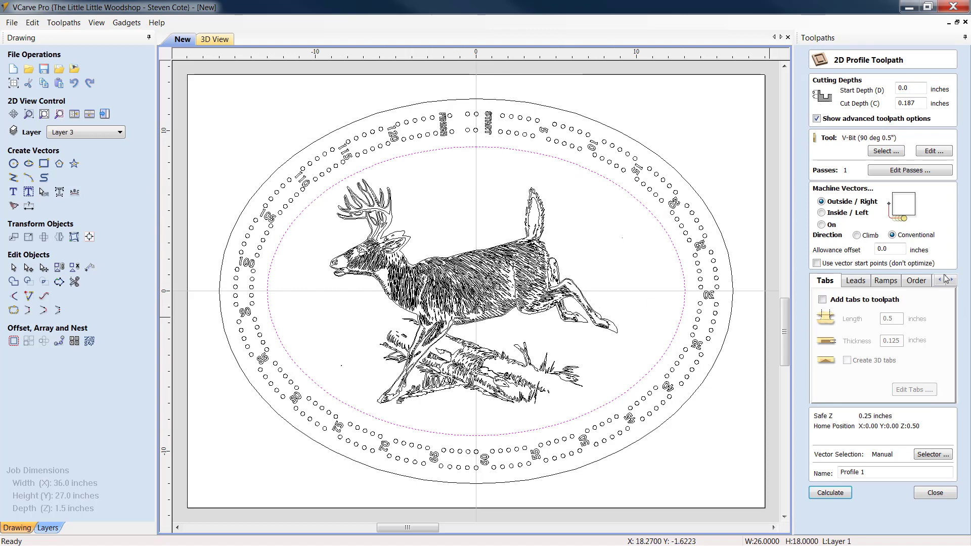
left_click(821, 225)
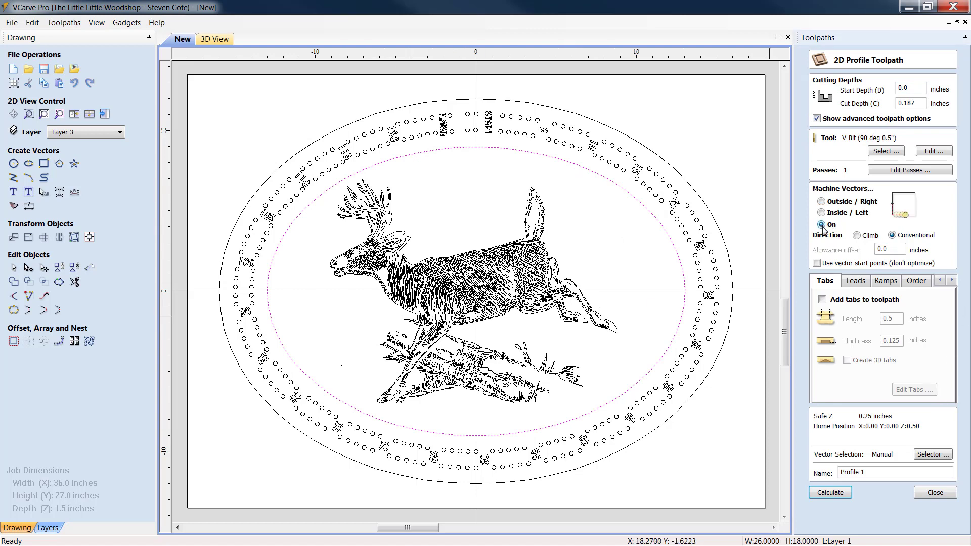
double_click(905, 103)
type("075")
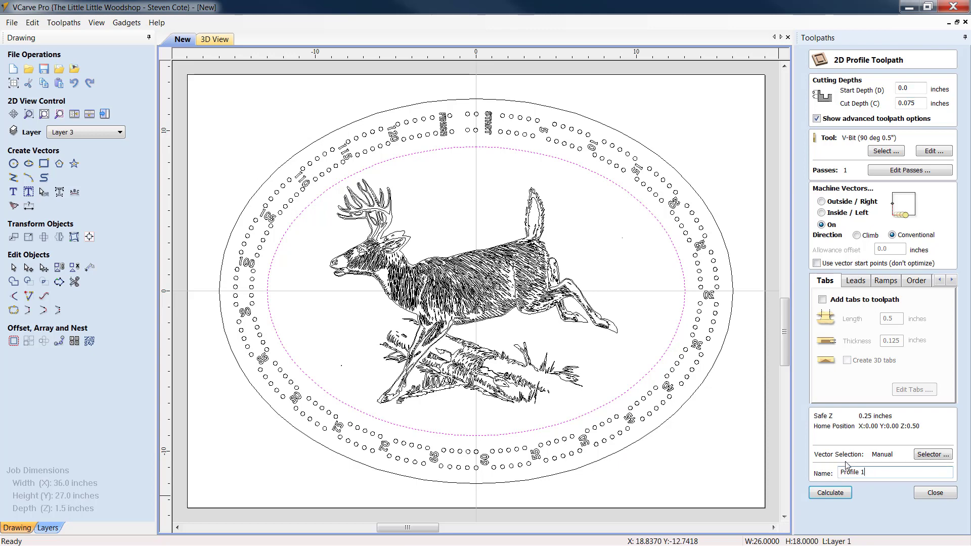
type("INNER BEVEL")
left_click(838, 495)
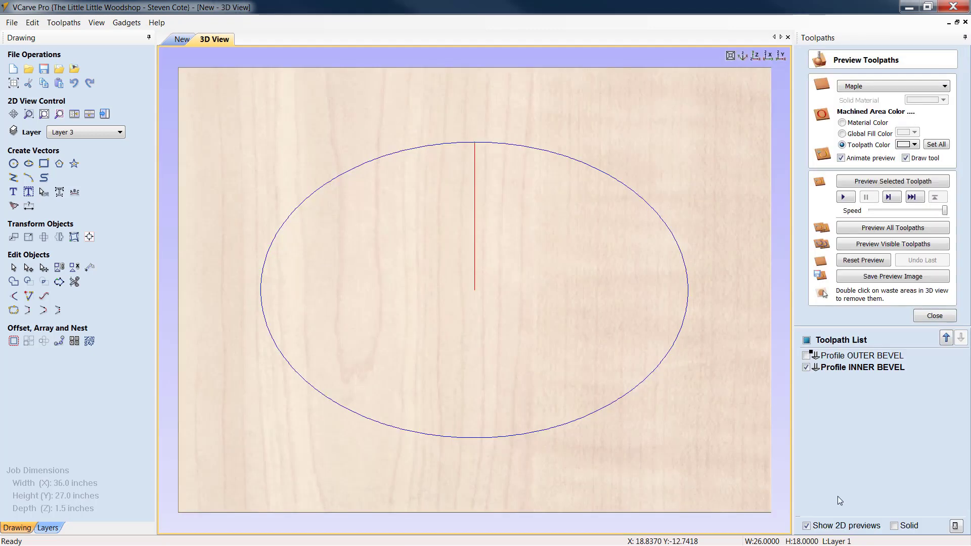
Step: Close the preview settings, return to the 2D drawing, hide the Profile INNER BEVEL toolpath and deselect the ellipse
left_click(937, 317)
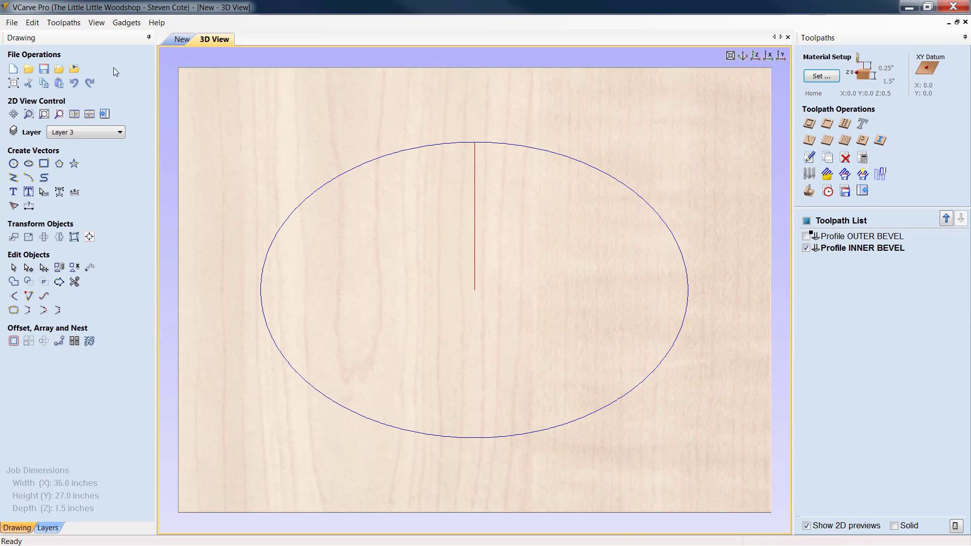
left_click(173, 43)
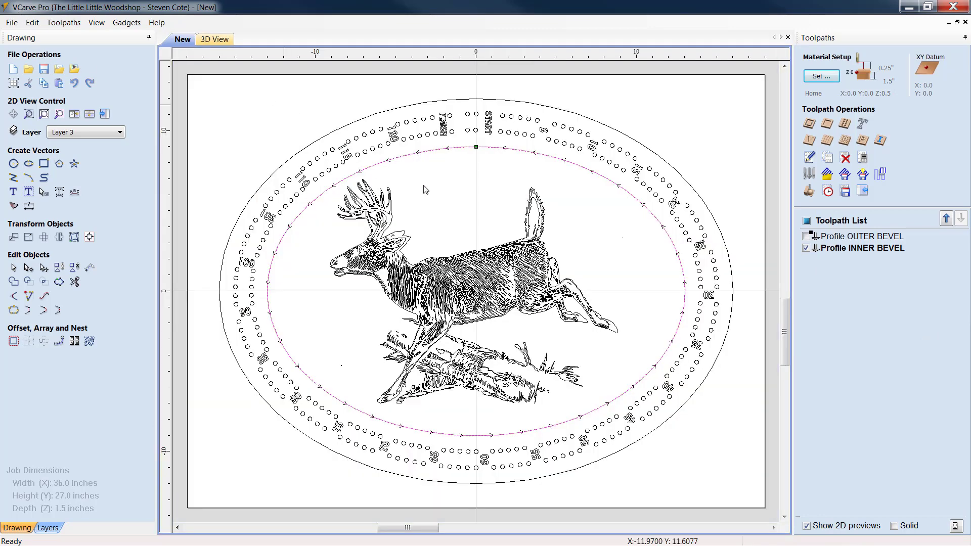
left_click(806, 248)
left_click(724, 204)
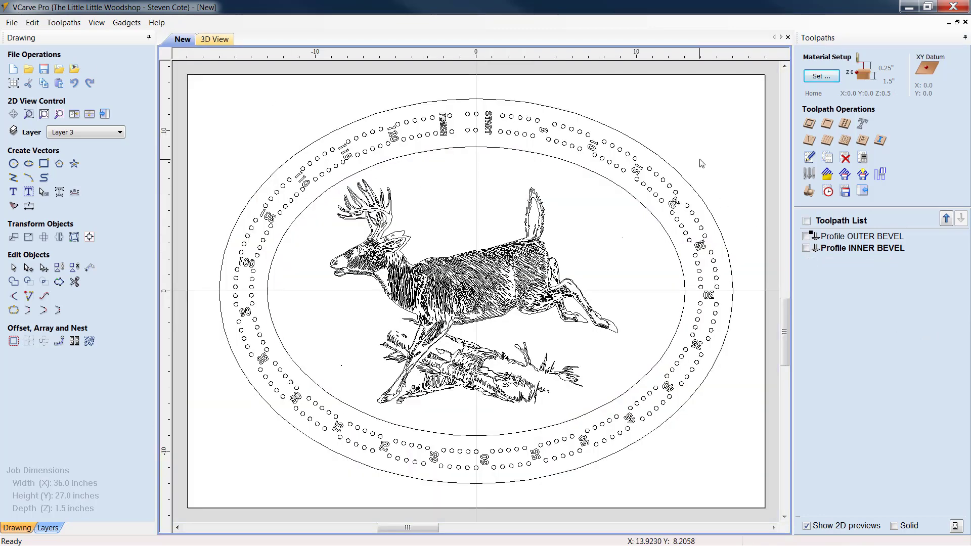
Step: Start a V-Carve toolpath named V-Carve START & FINISH and select the FINISH and START labels for it
left_click(810, 141)
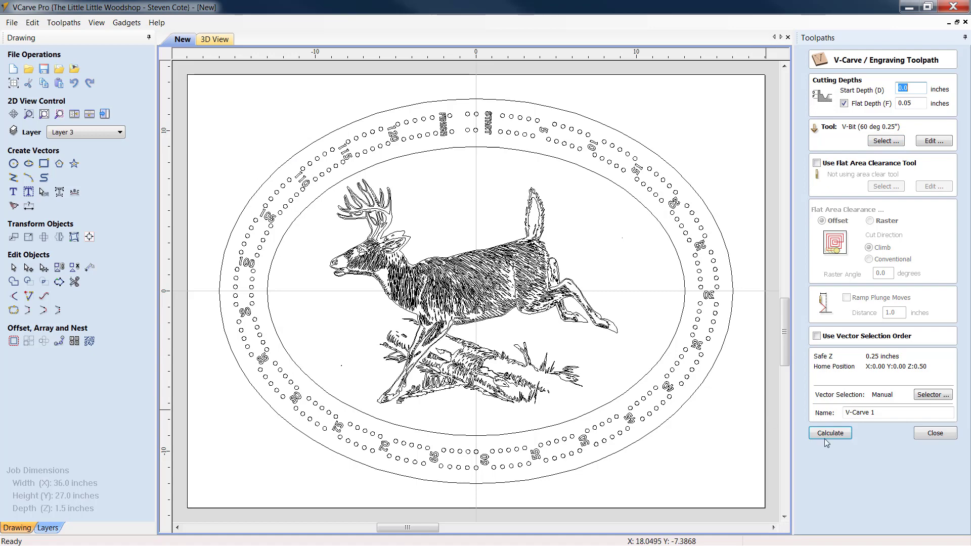
left_click(887, 414)
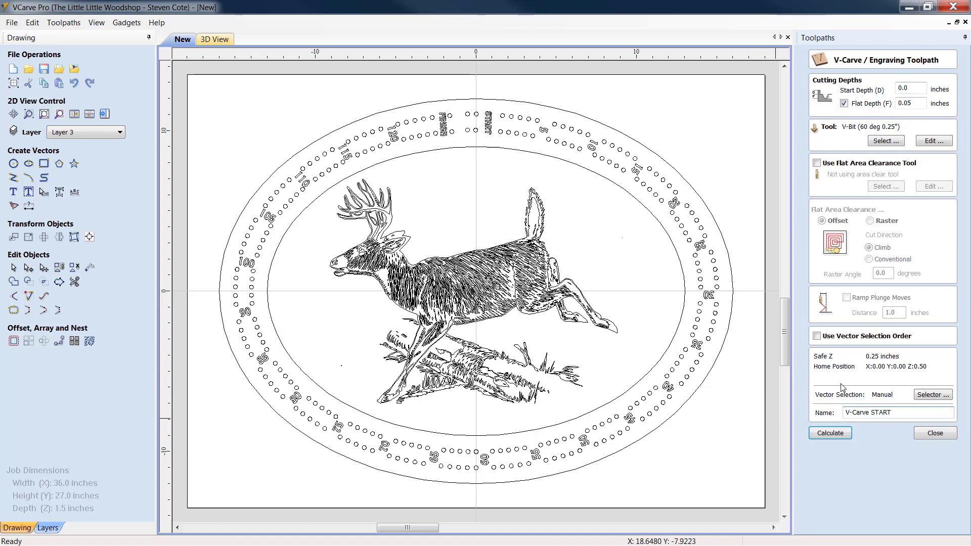
type("& FINISH")
left_click(443, 125)
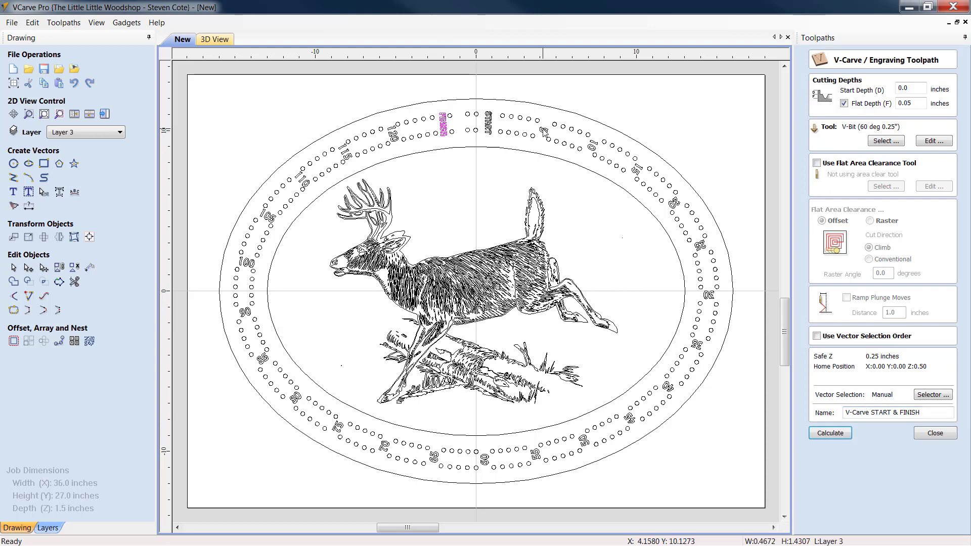
left_click(488, 123, "shift")
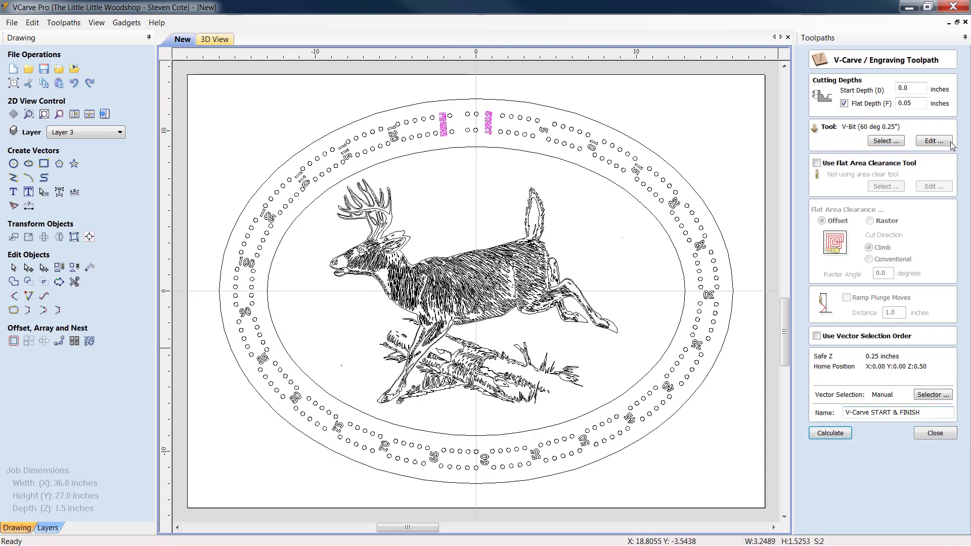
Step: Set the flat depth to 0.04 inches, check the 60 degree V-bit's settings and calculate the START & FINISH toolpath
left_click(913, 104)
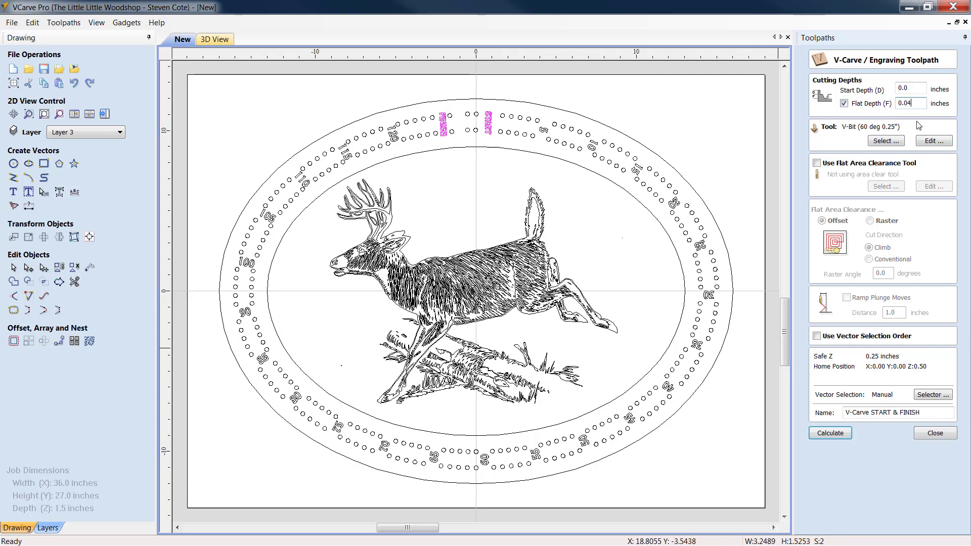
left_click(935, 142)
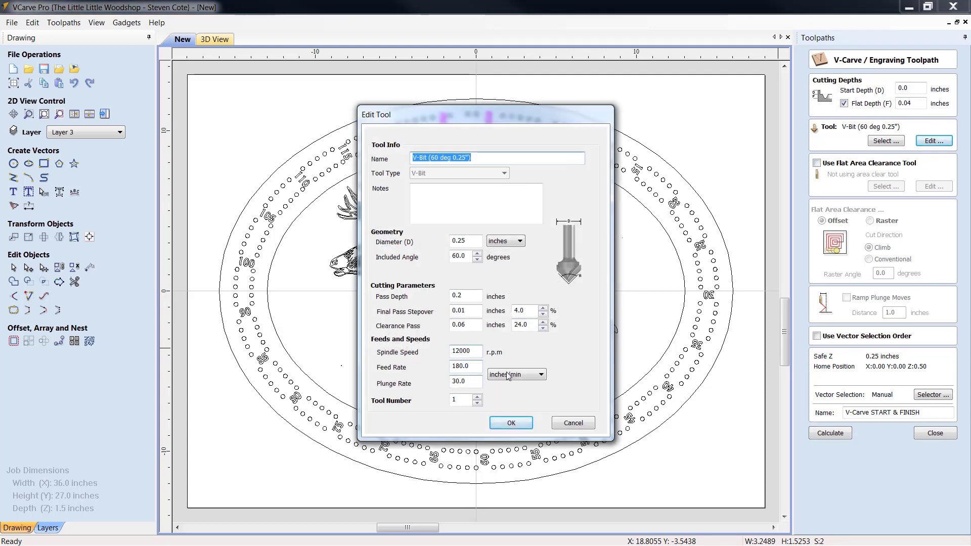
left_click(511, 423)
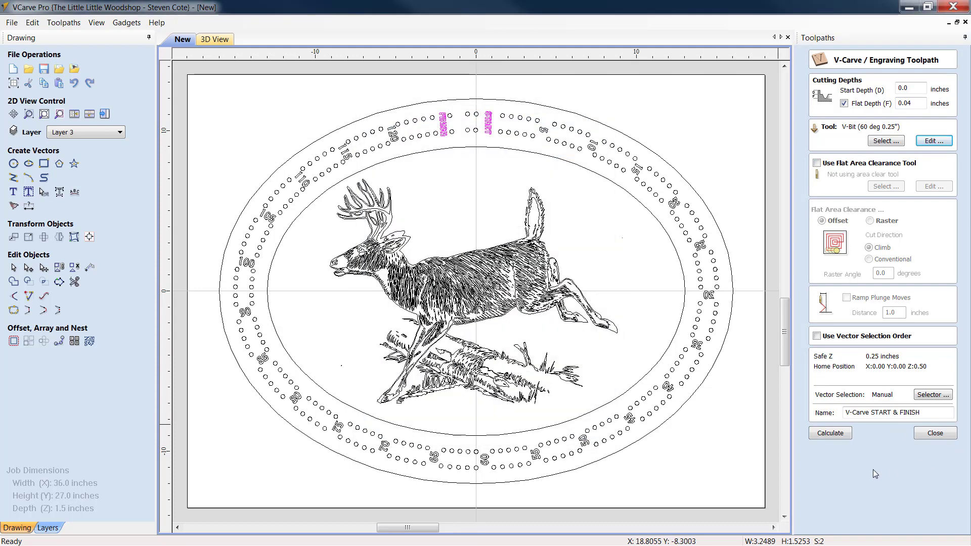
left_click(831, 433)
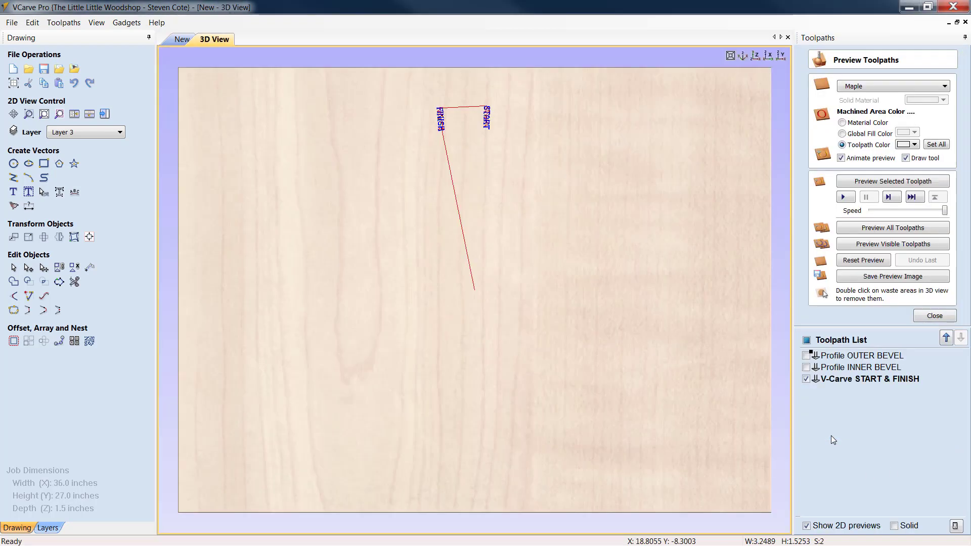
Step: Color the V-Carve START & FINISH toolpath red, close the preview settings and hide the toolpath in the 2D drawing
left_click(914, 145)
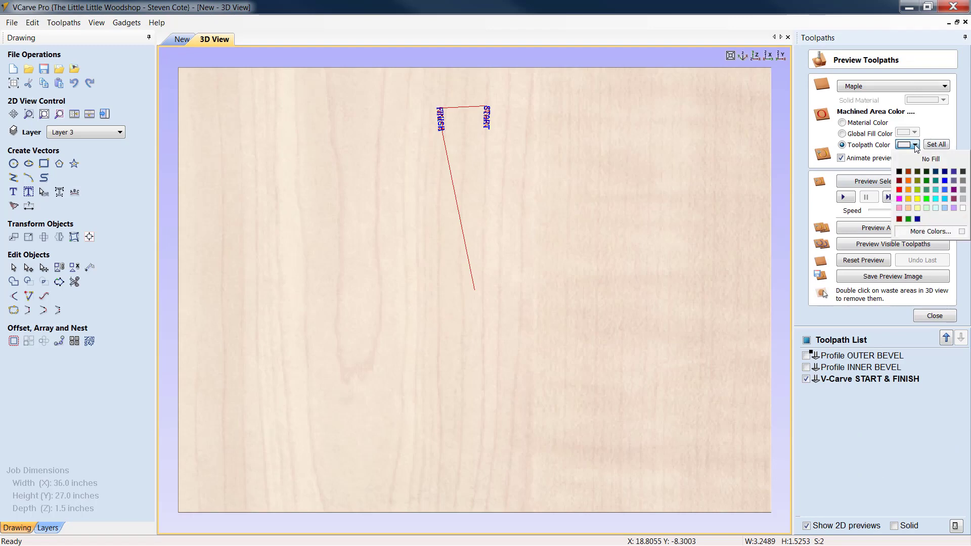
left_click(899, 190)
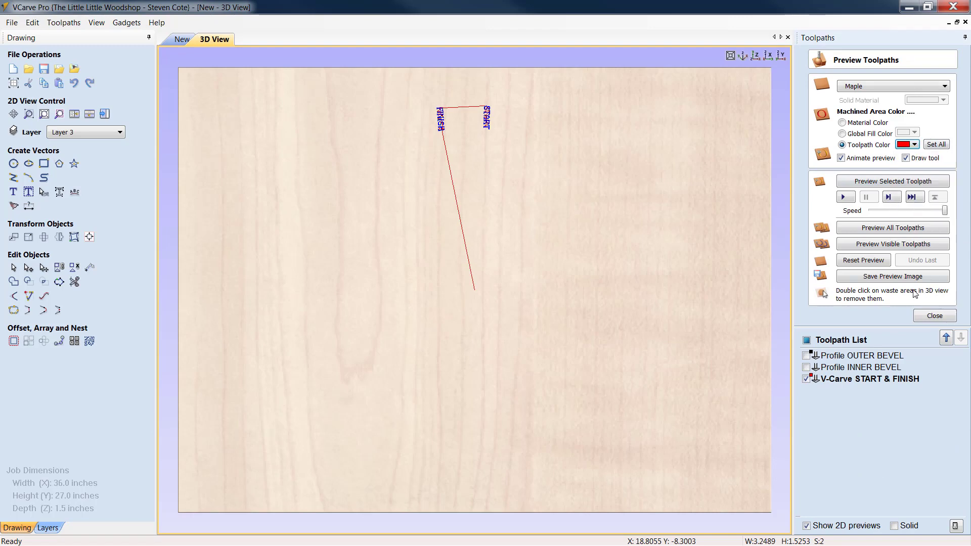
left_click(933, 316)
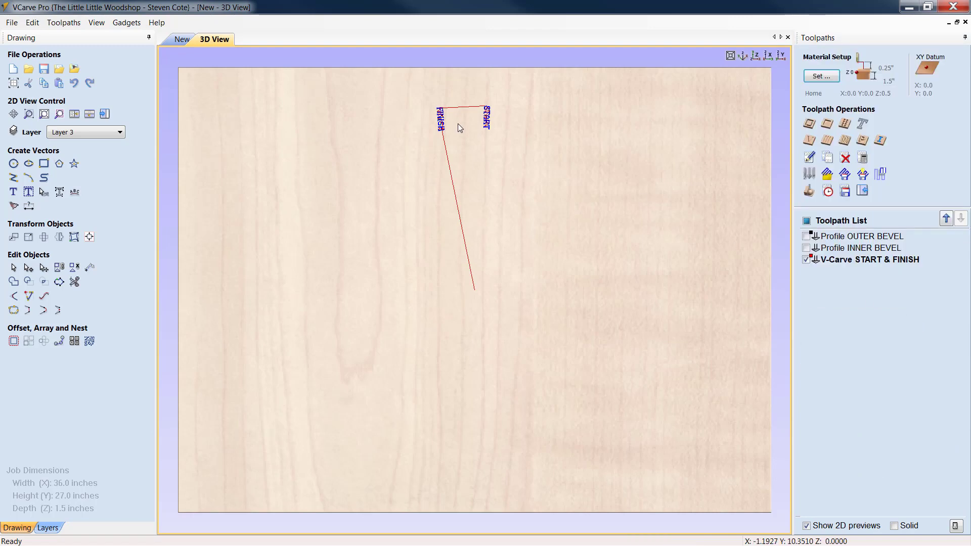
left_click(181, 40)
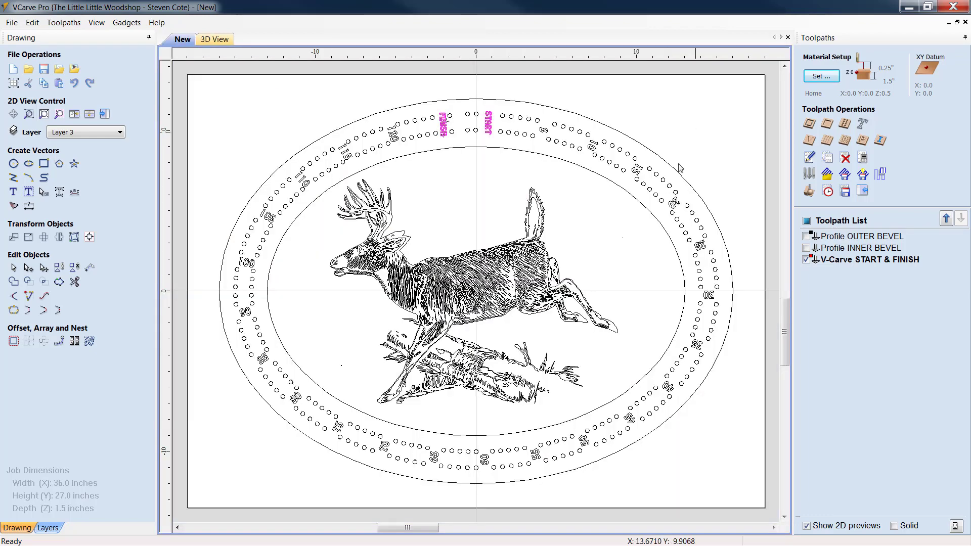
left_click(807, 259)
Step: Select all number labels around the ring, from 5 to 120, and calculate a V-Carve toolpath for them named V-Carve NUMBERS
left_click(809, 140)
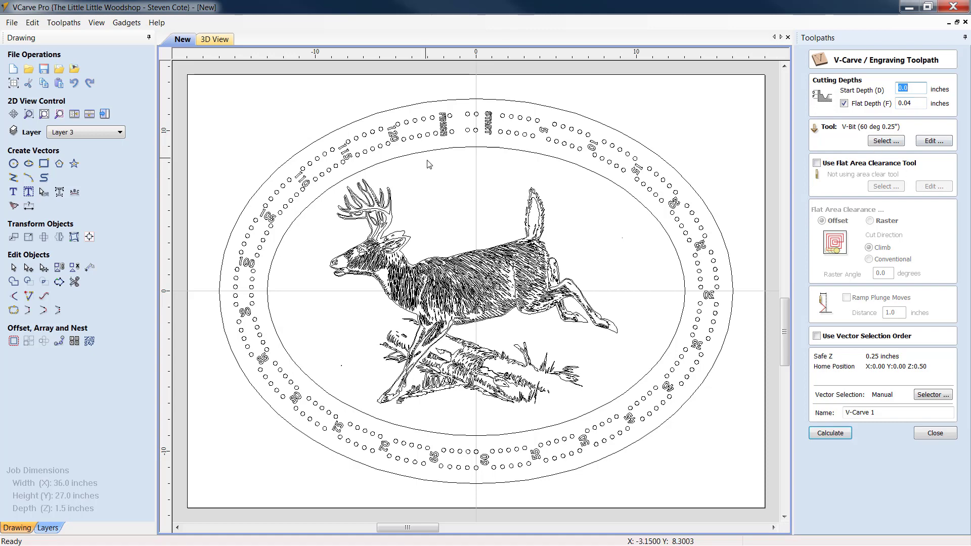
left_click(543, 130)
left_click(591, 147, "shift")
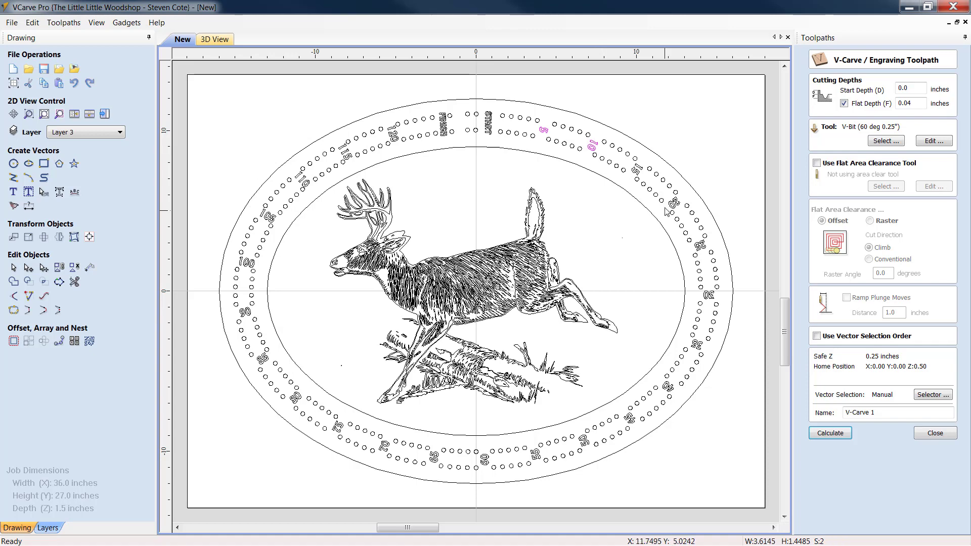
left_click(637, 171, "shift")
left_click(675, 205, "shift")
left_click(706, 249, "shift")
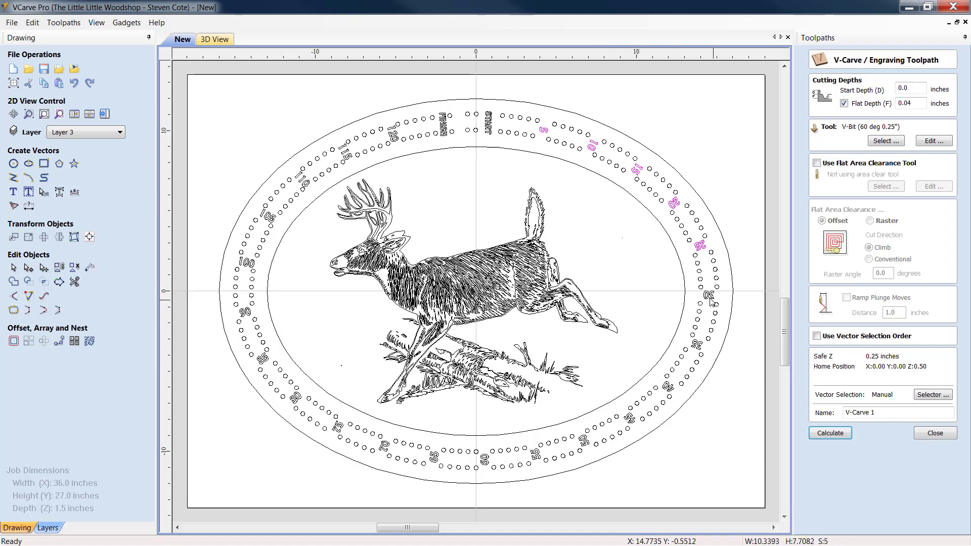
left_click(709, 296, "shift")
left_click(697, 345, "shift")
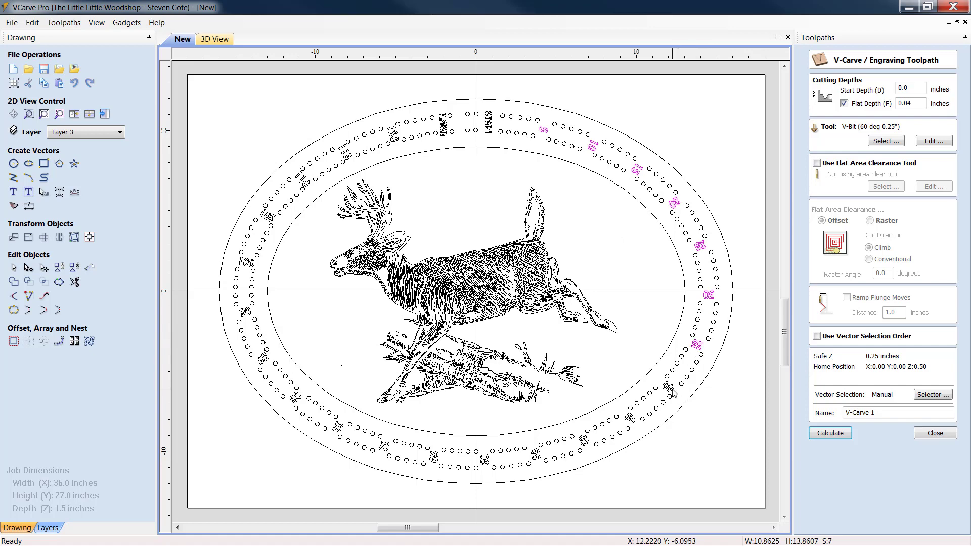
left_click(668, 387, "shift")
left_click(632, 420, "shift")
left_click(581, 442, "shift")
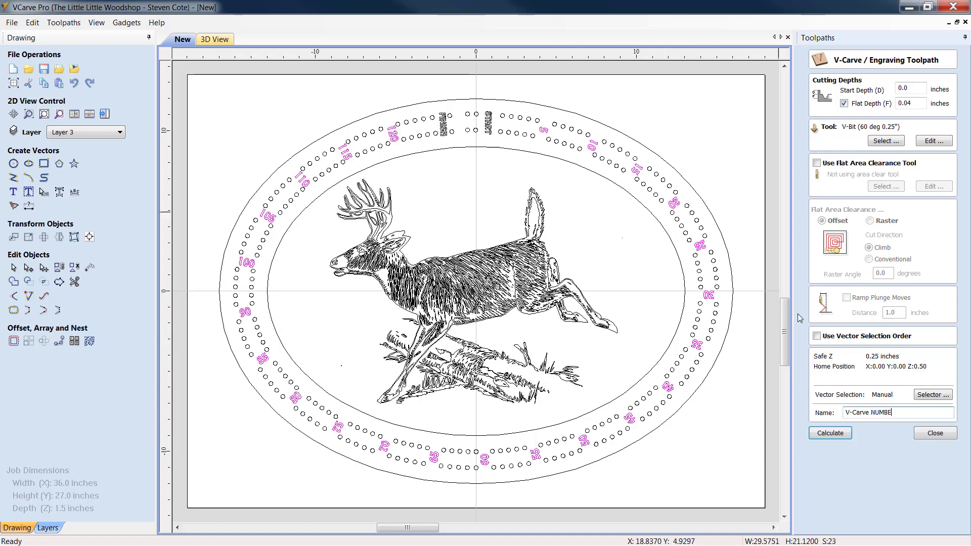
type("RS")
left_click(832, 437)
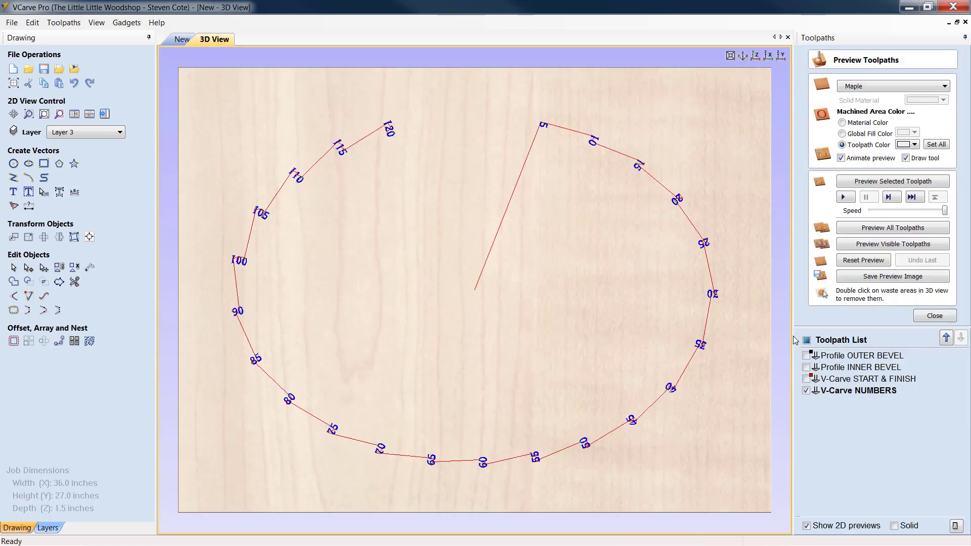
Step: Hide the V-Carve NUMBERS toolpath in the 2D drawing and start a new V-Carve toolpath with a flat depth of 0.05 inches
left_click(934, 316)
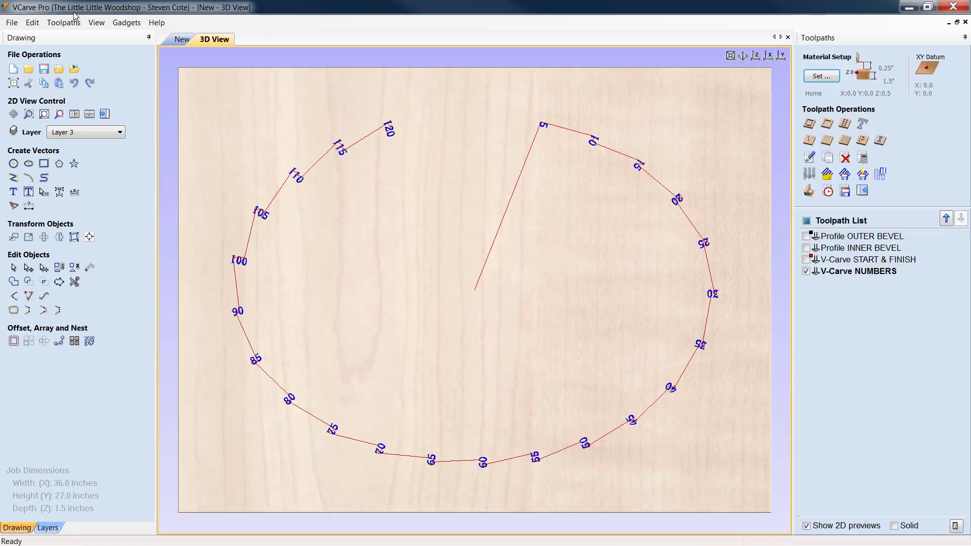
left_click(183, 40)
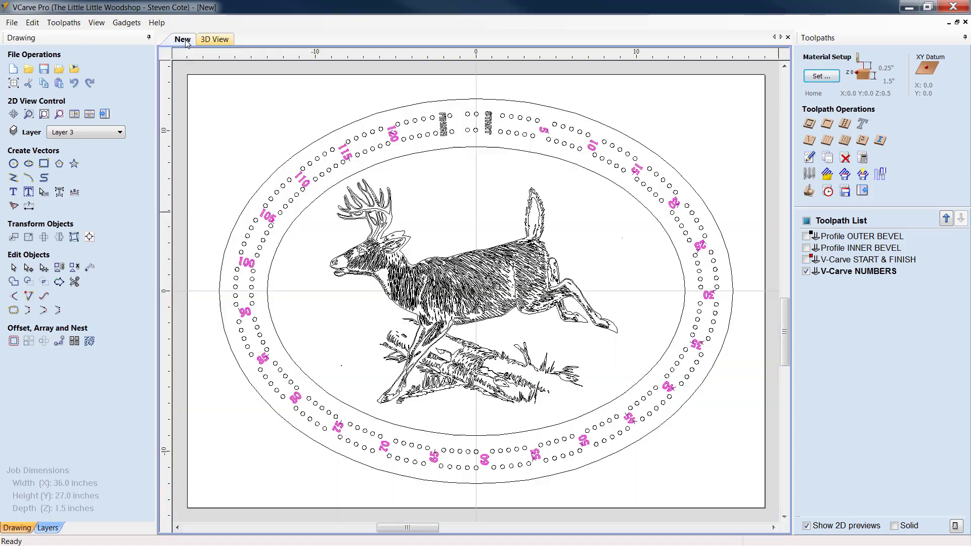
left_click(807, 272)
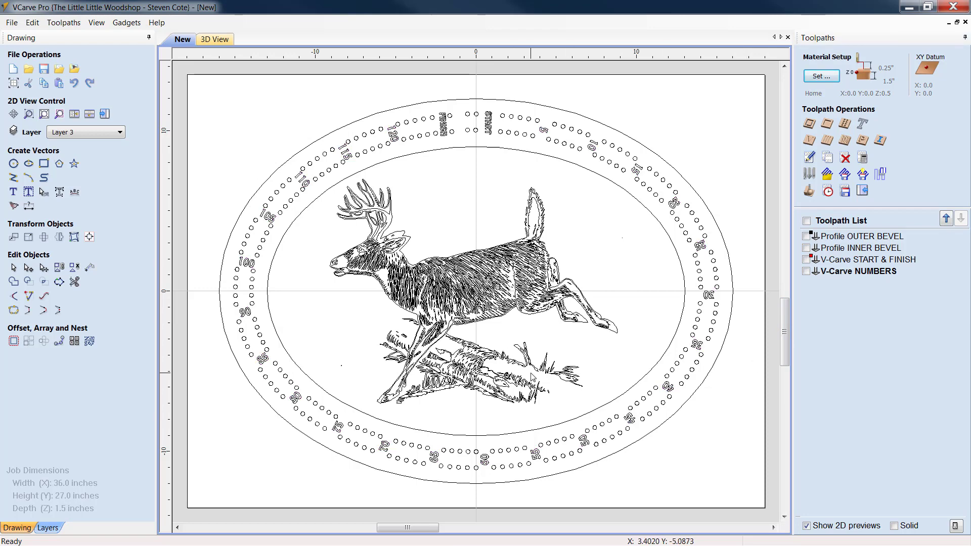
left_click(809, 140)
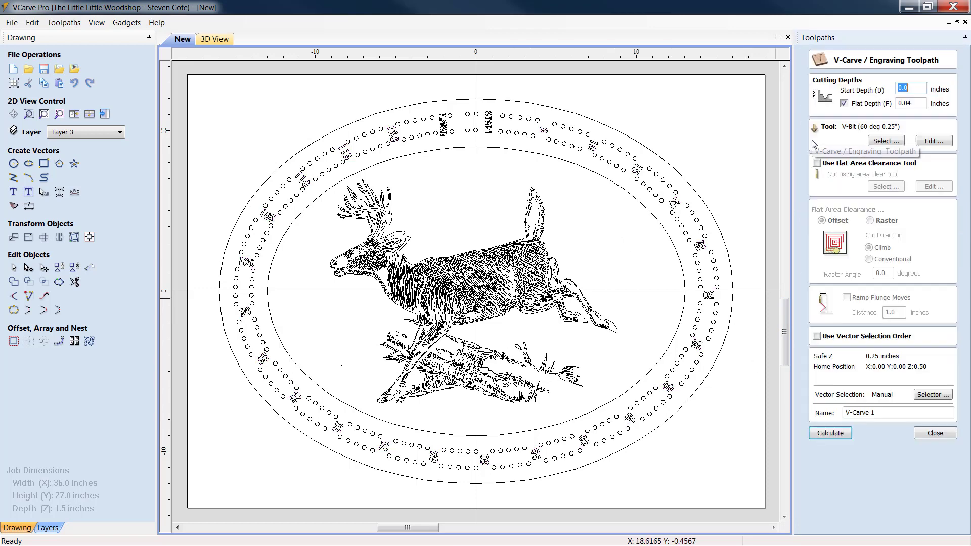
left_click(915, 104)
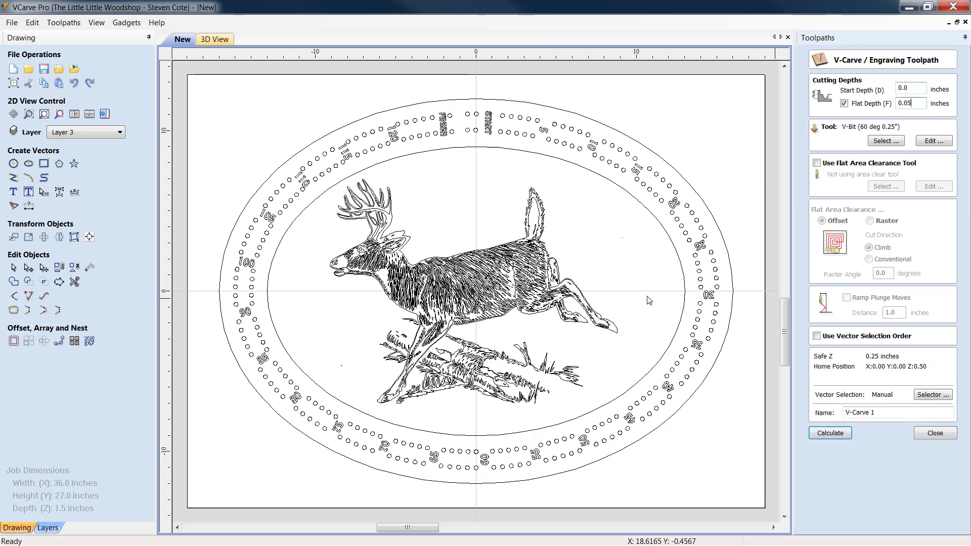
Step: Select all deer and ground artwork vectors, adding the missed grass strokes and small details around the front hooves
left_click_drag(619, 392, 331, 196)
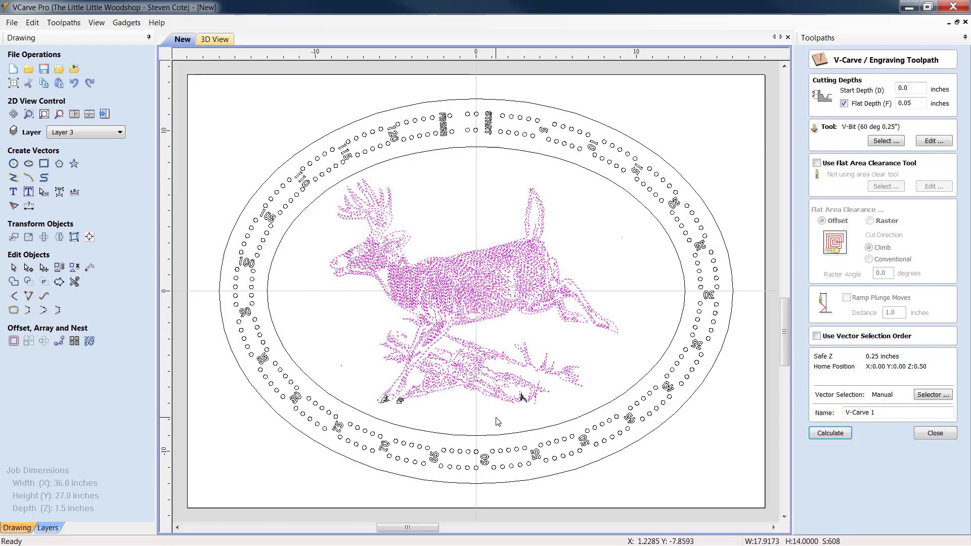
scroll(501, 419, "up", 8)
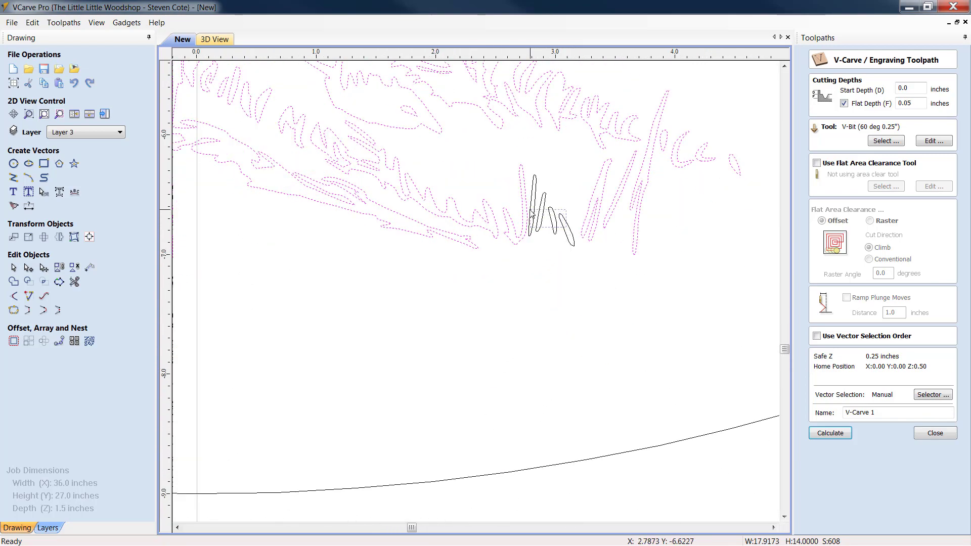
left_click(541, 252)
scroll(494, 335, "down", 4)
scroll(238, 304, "up", 6)
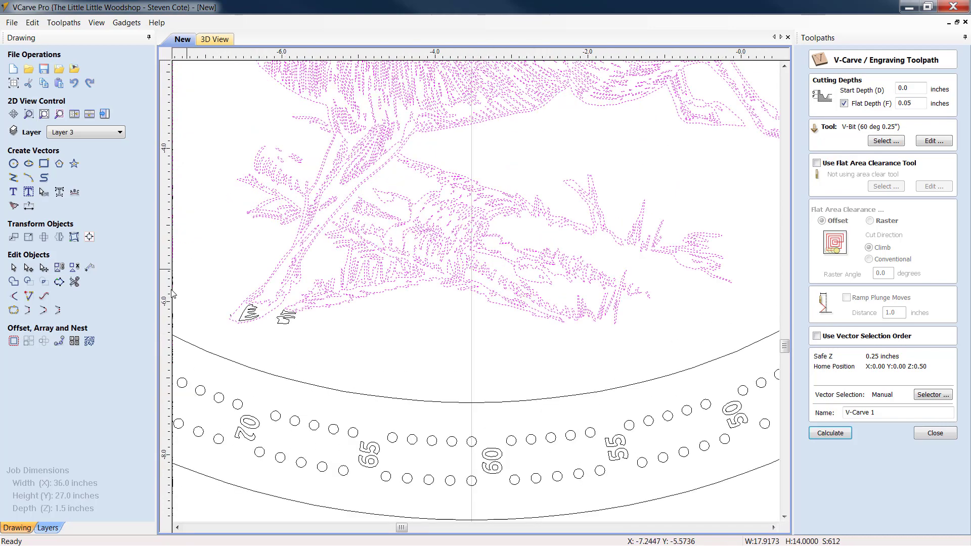
left_click(442, 405, "shift")
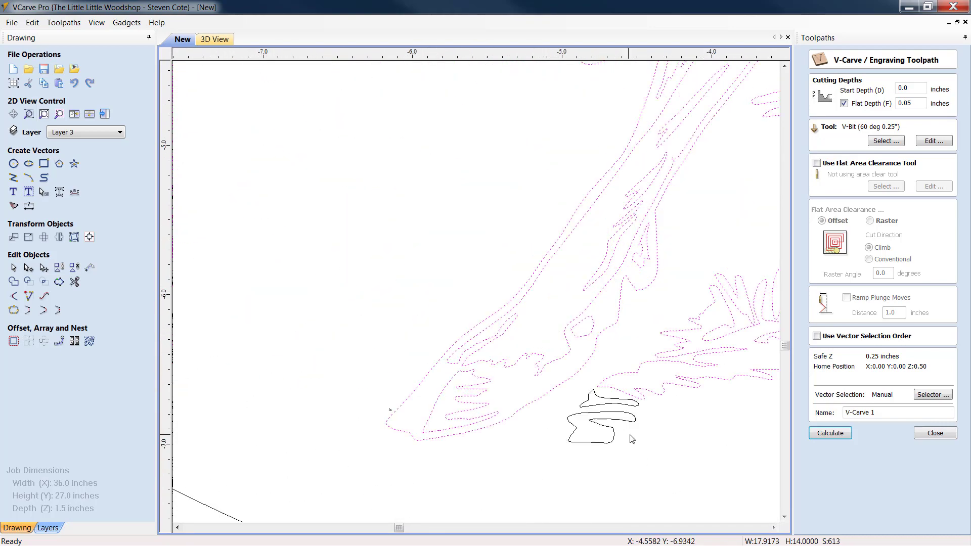
left_click(609, 402, "shift")
scroll(608, 466, "down", 3)
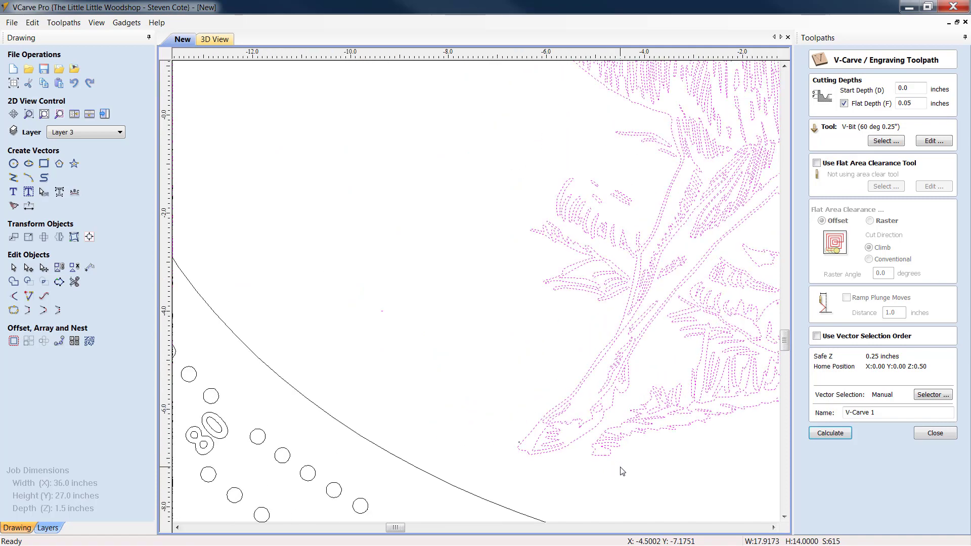
scroll(627, 471, "down", 3)
scroll(788, 448, "up", 1)
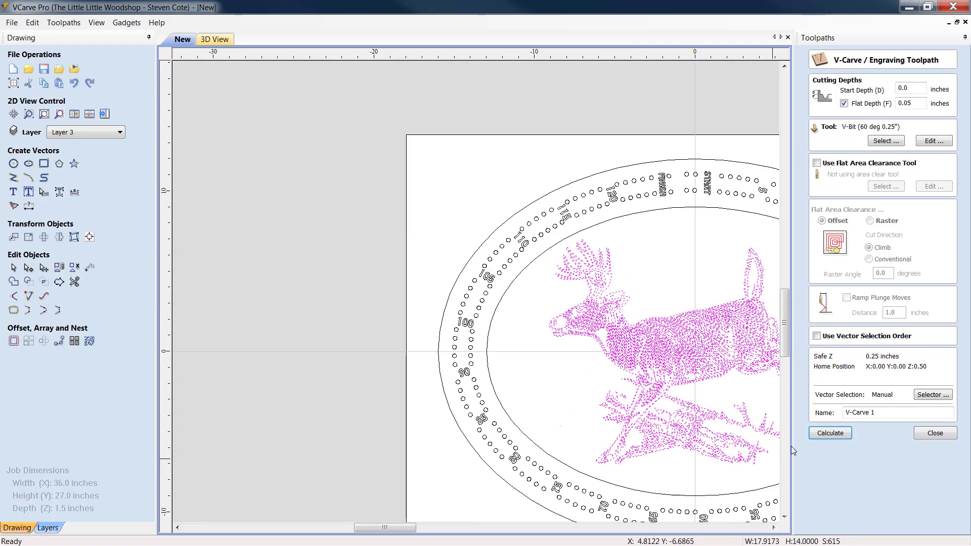
Step: Name the toolpath V-Carve DEER and calculate it
left_click(882, 415)
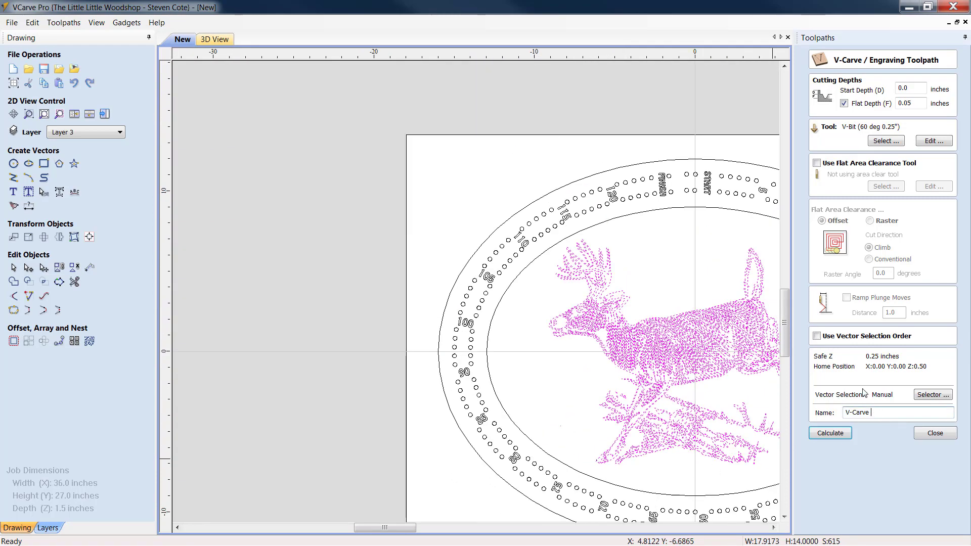
type("DEER")
left_click(850, 431)
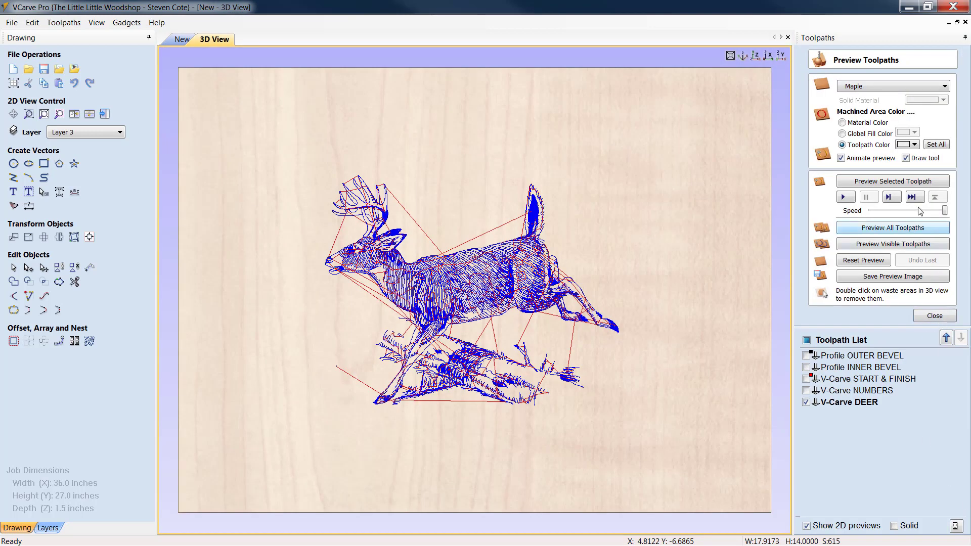
Step: Color the V-Carve DEER toolpath black and close the preview settings
left_click(915, 144)
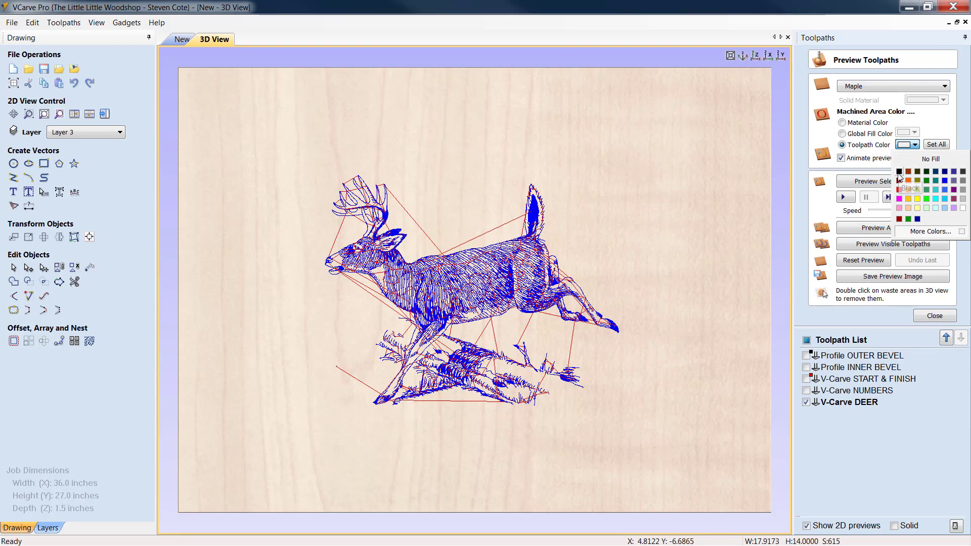
left_click(899, 162)
left_click(929, 317)
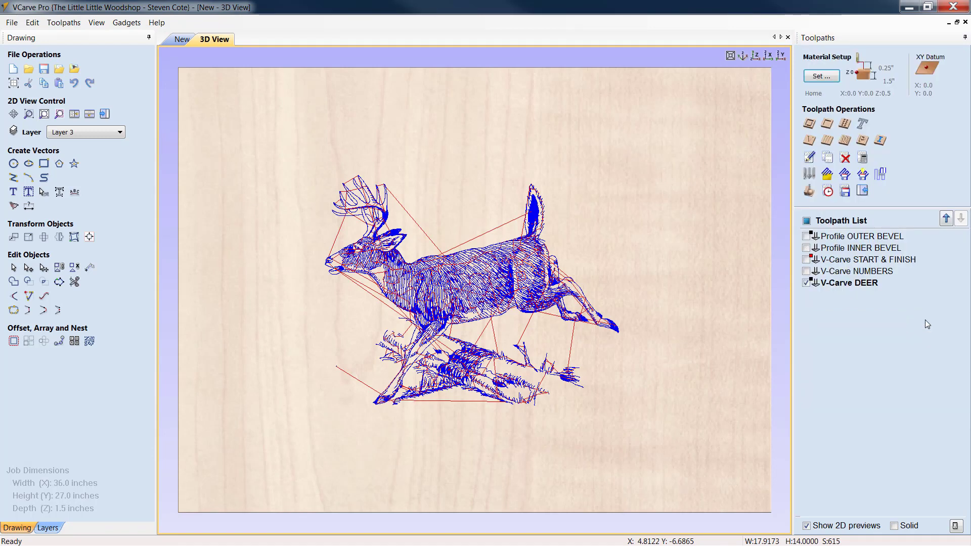
Step: Hide the V-Carve DEER toolpath and color the V-Carve NUMBERS toolpath red in the preview settings
left_click(884, 272)
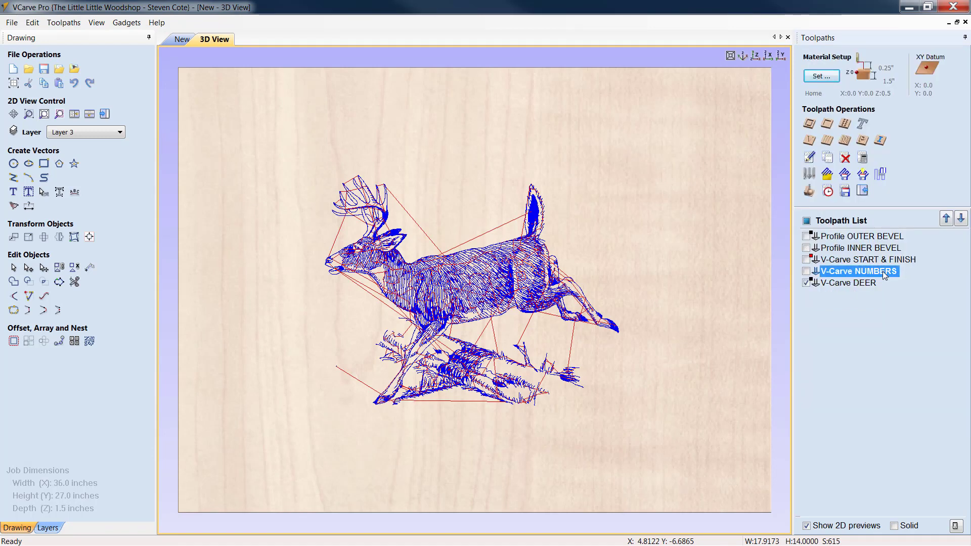
left_click(809, 191)
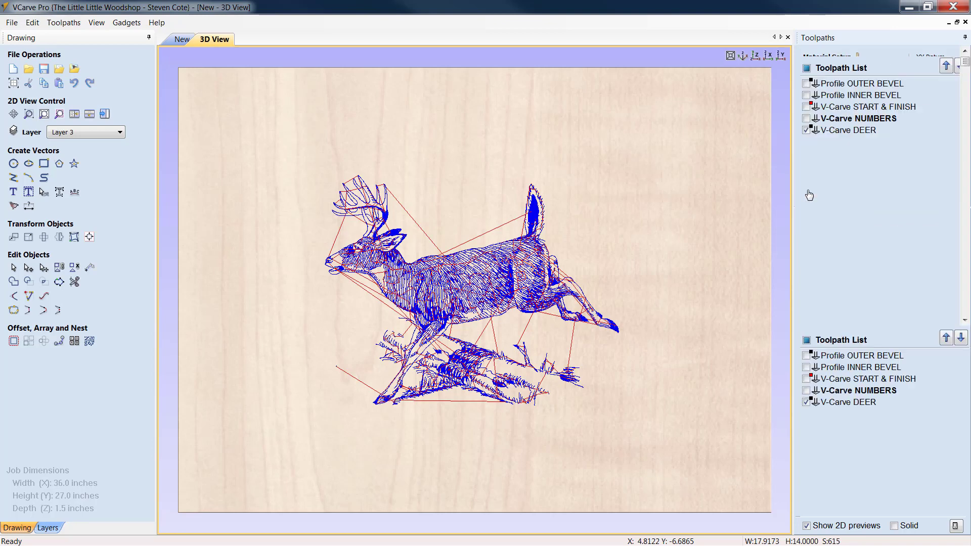
left_click(809, 404)
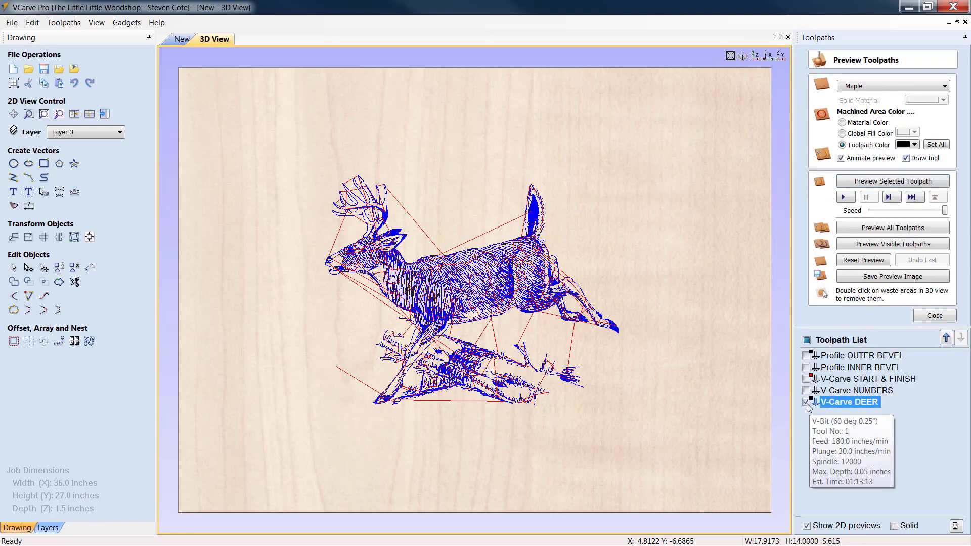
left_click(807, 403)
left_click(806, 390)
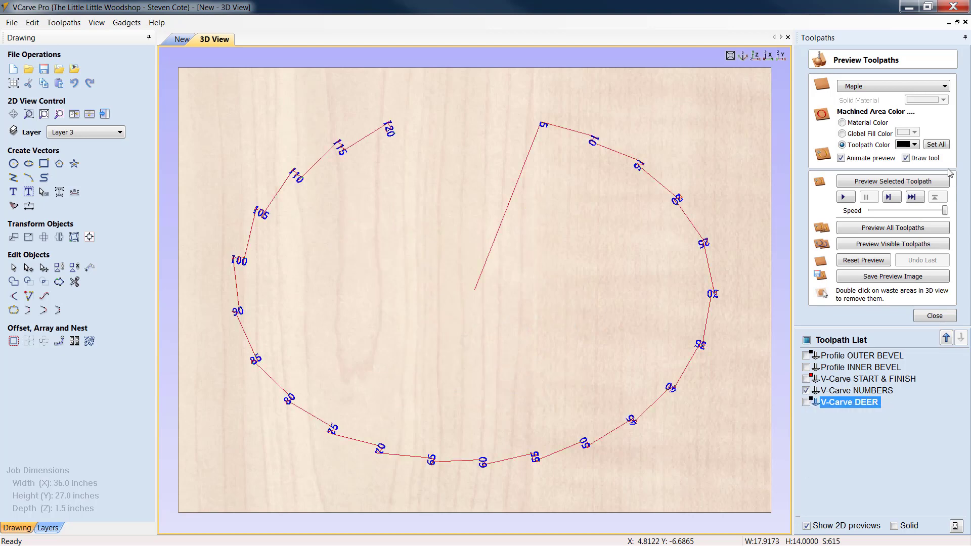
left_click(914, 145)
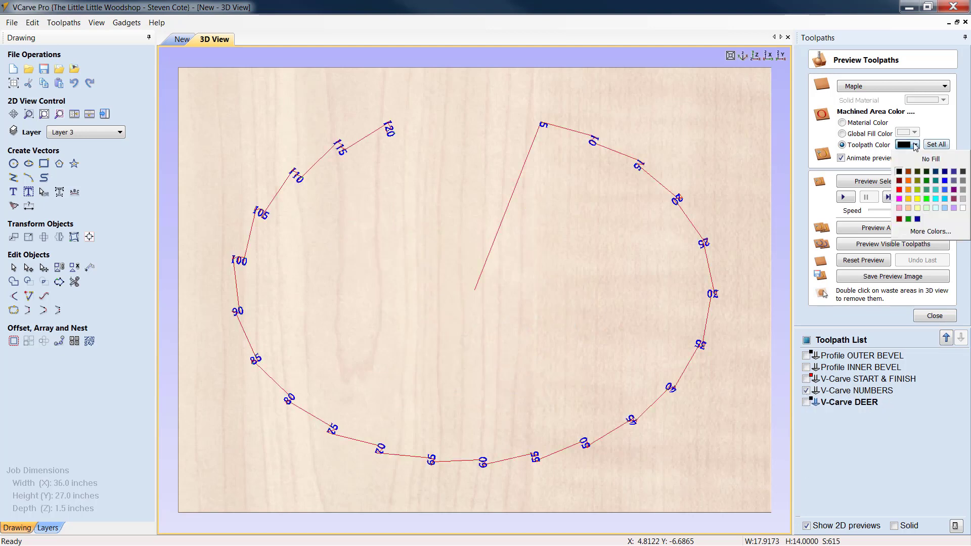
left_click(900, 190)
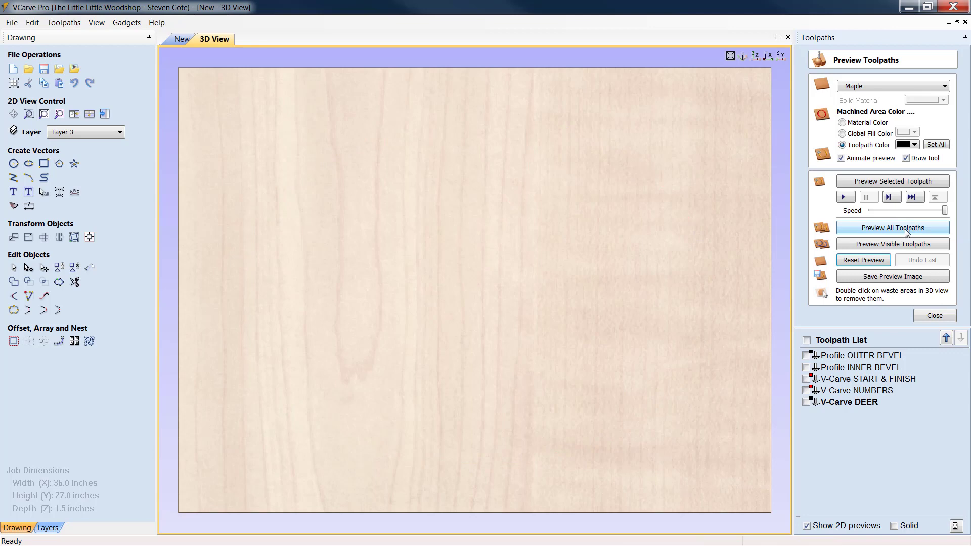
Step: Preview all toolpaths on the maple board, then return to the 2D drawing and close the preview settings
left_click(905, 228)
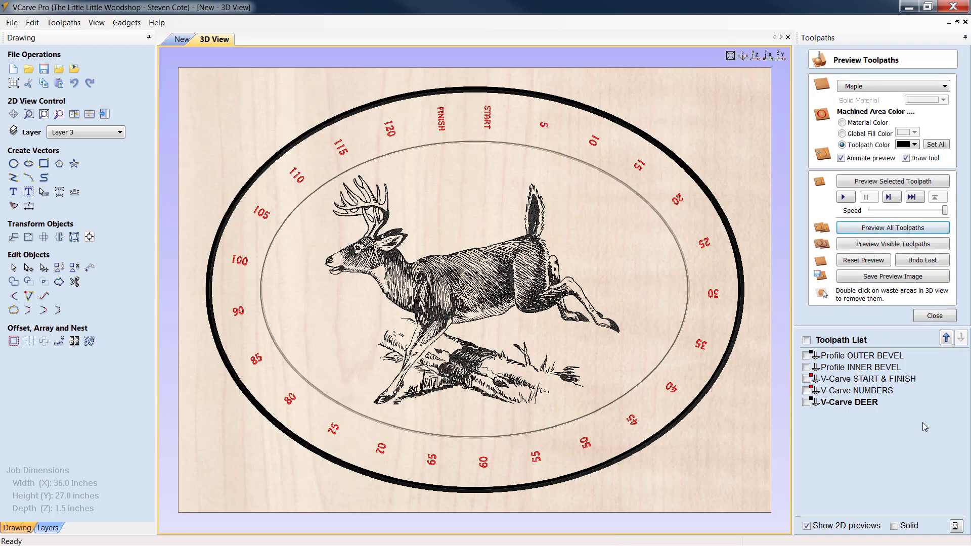
left_click(182, 40)
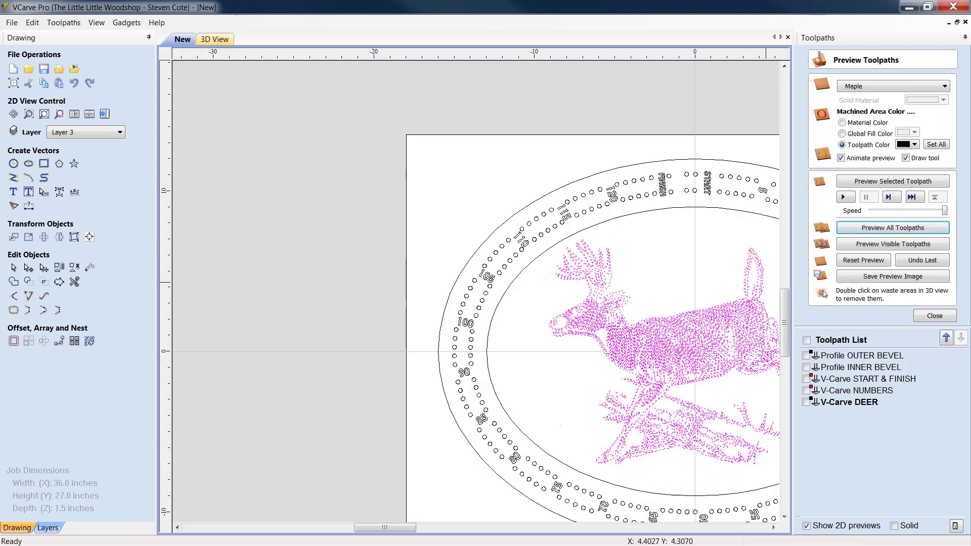
left_click(774, 528)
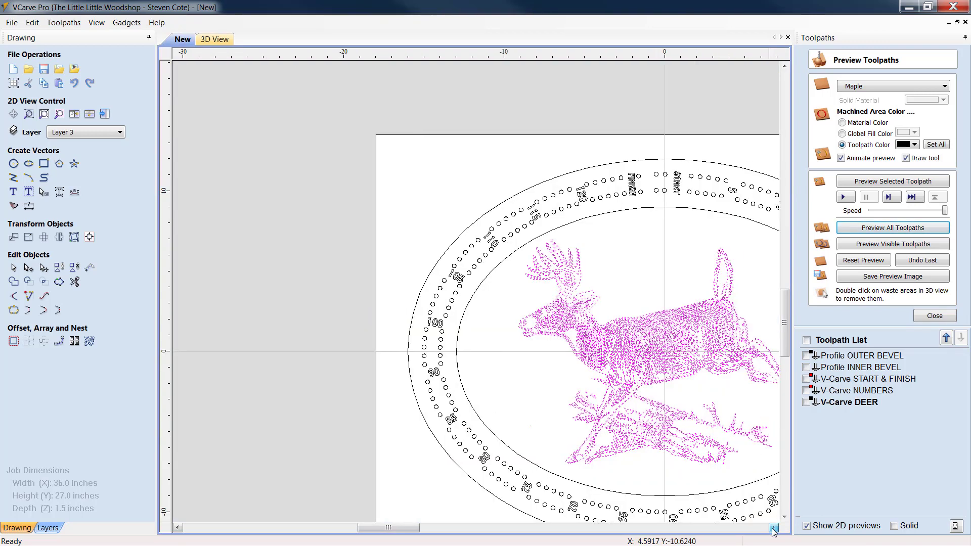
left_click(773, 528)
left_click(774, 528)
left_click(784, 516)
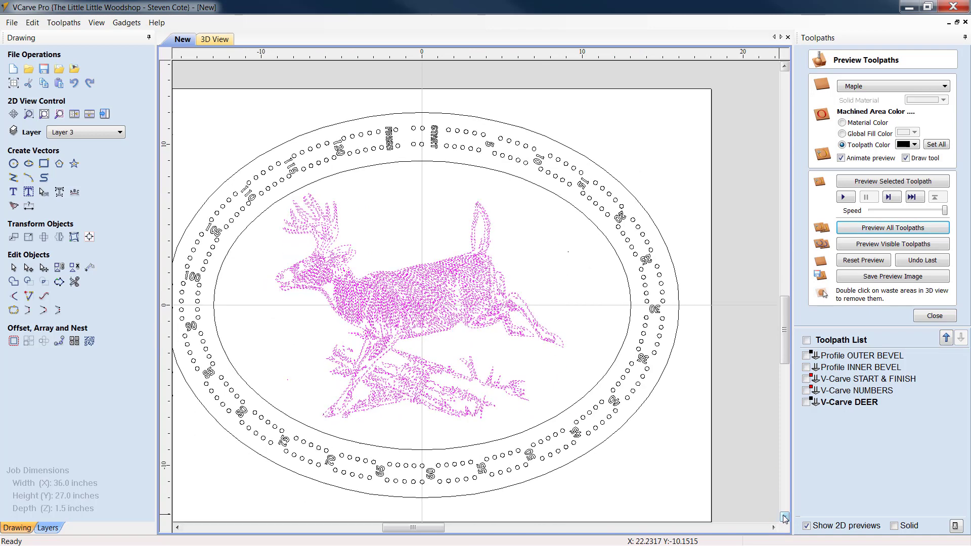
left_click_drag(421, 529, 415, 529)
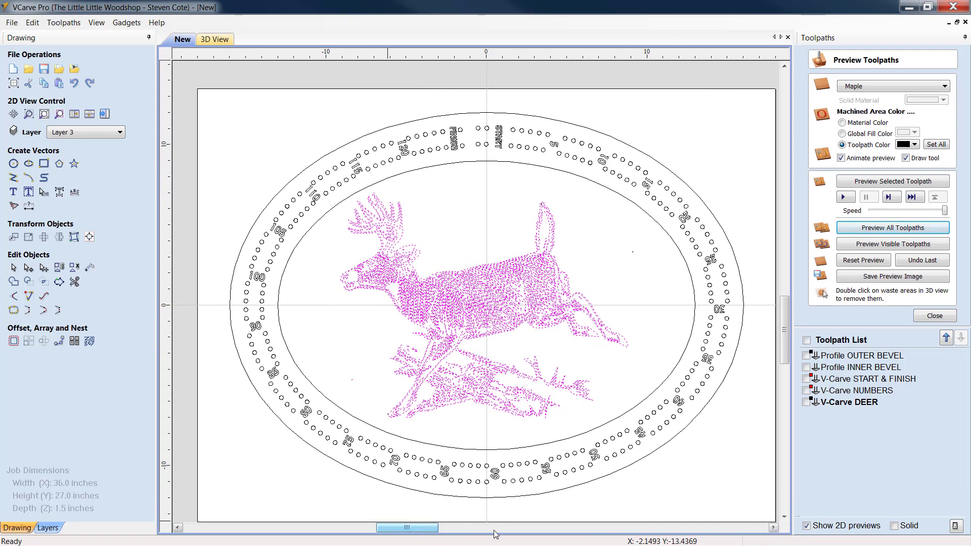
left_click(925, 317)
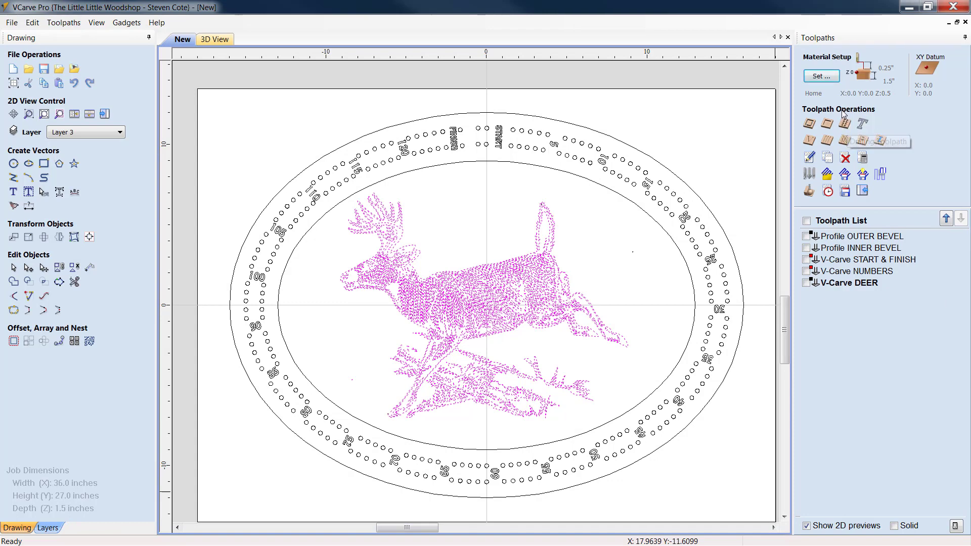
Step: Clear the deer selection and select the hole circles along the upper ring, leaving out the 5, START, FINISH, 120 and 115 labels
left_click(625, 282)
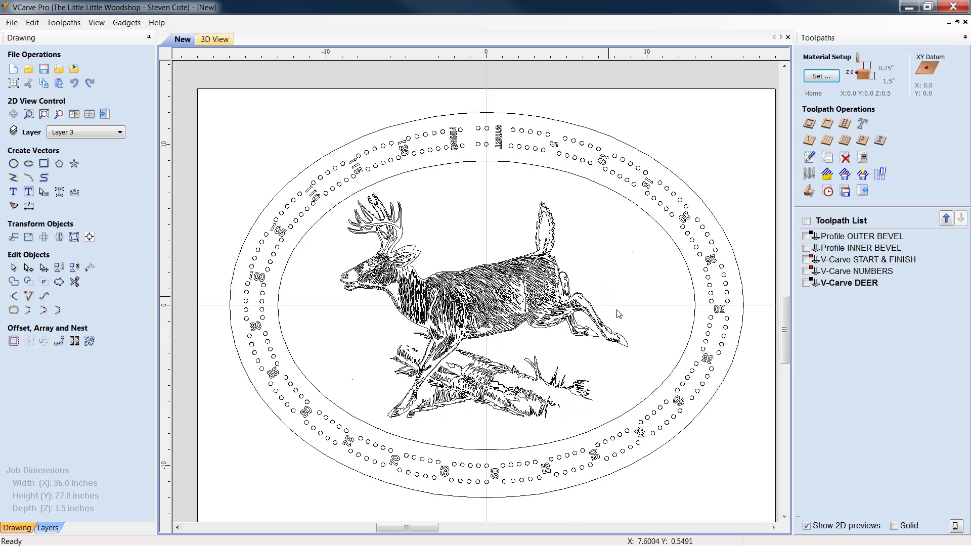
left_click_drag(550, 185, 222, 93)
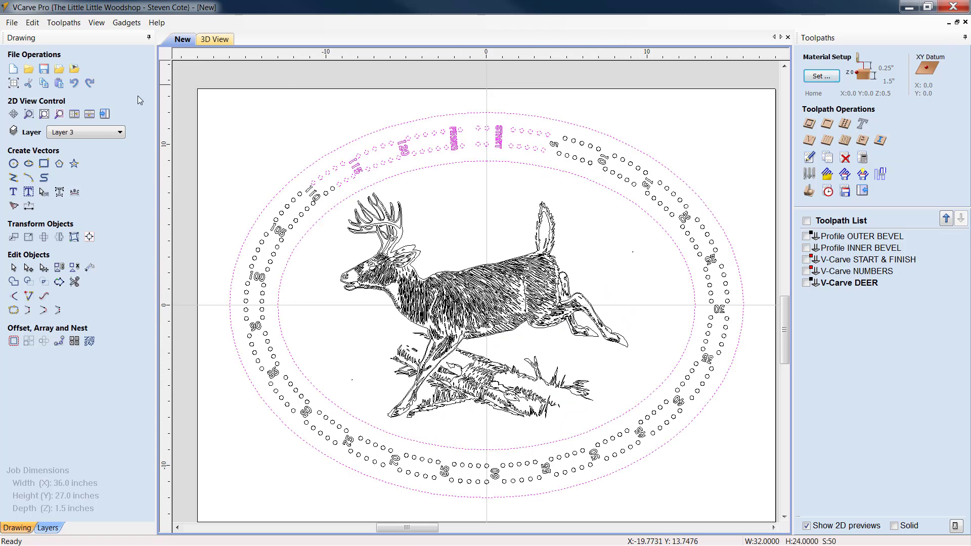
left_click_drag(736, 270, 557, 138, "shift")
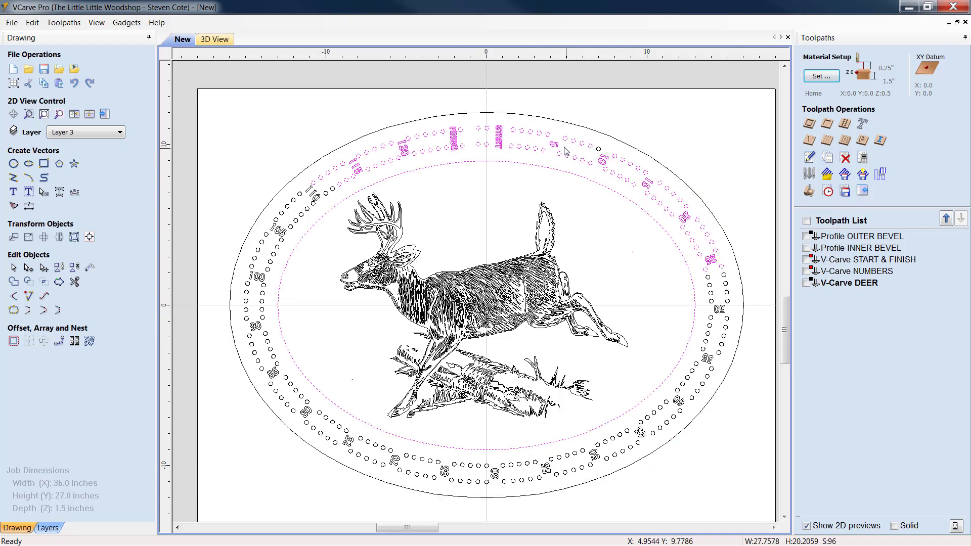
left_click(498, 137, "shift")
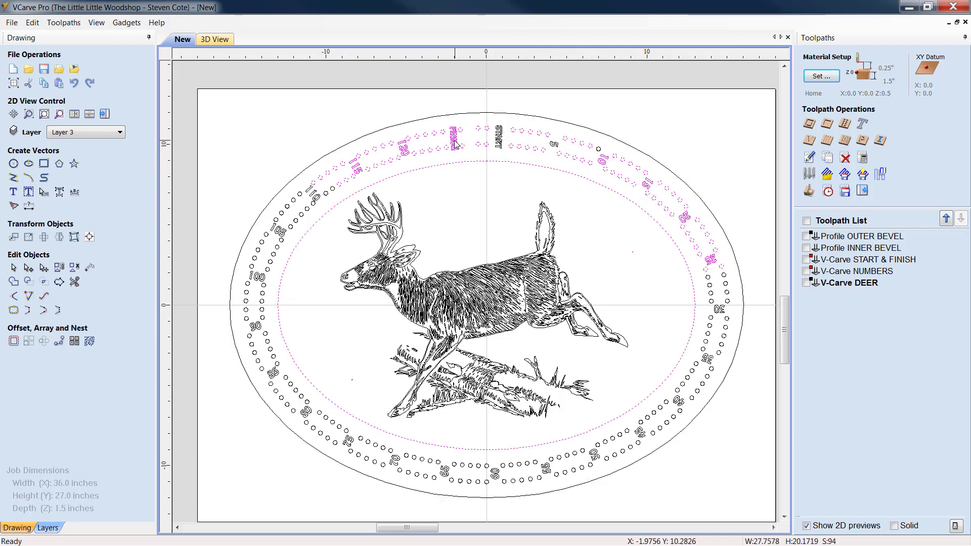
left_click(453, 137, "shift")
left_click(403, 148, "shift")
left_click(353, 167, "shift")
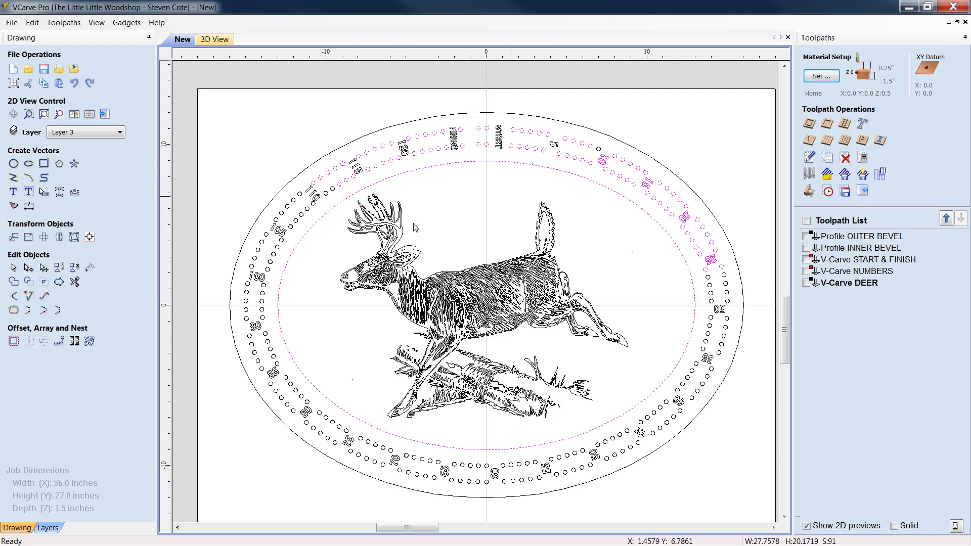
Step: Extend the selection to all remaining hole circles around both rings, leaving out the number labels and the outer and inner ovals
scroll(282, 223, "up", 5)
left_click_drag(399, 176, 368, 145, "shift")
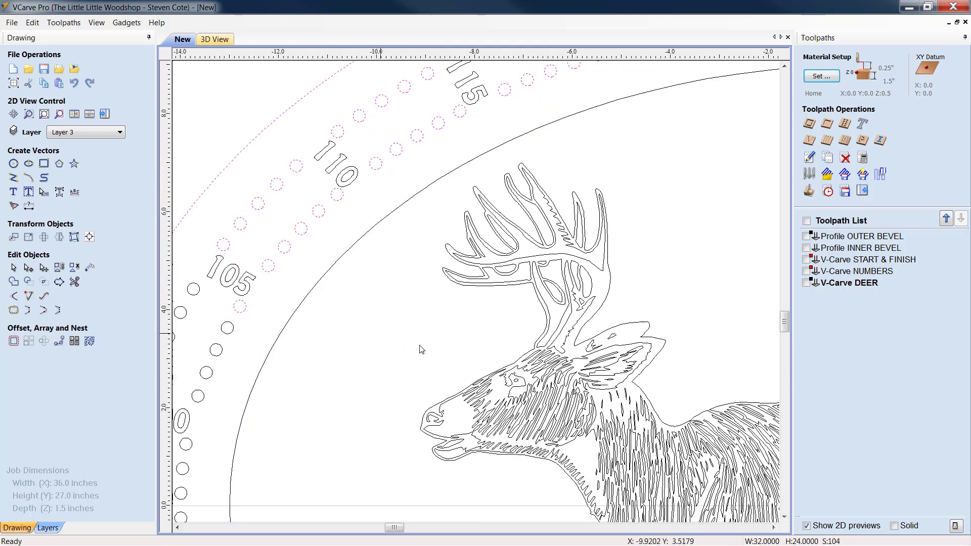
scroll(420, 349, "down", 5)
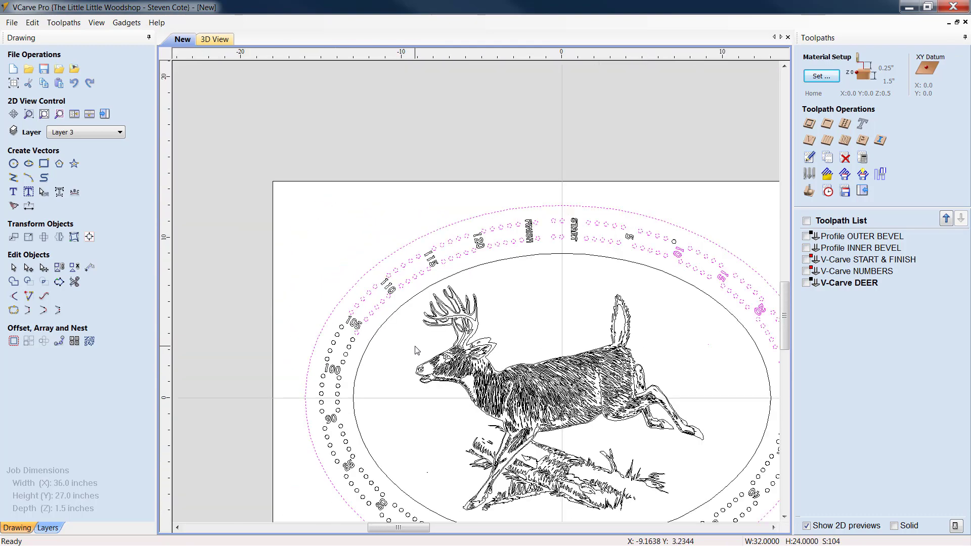
left_click(784, 517)
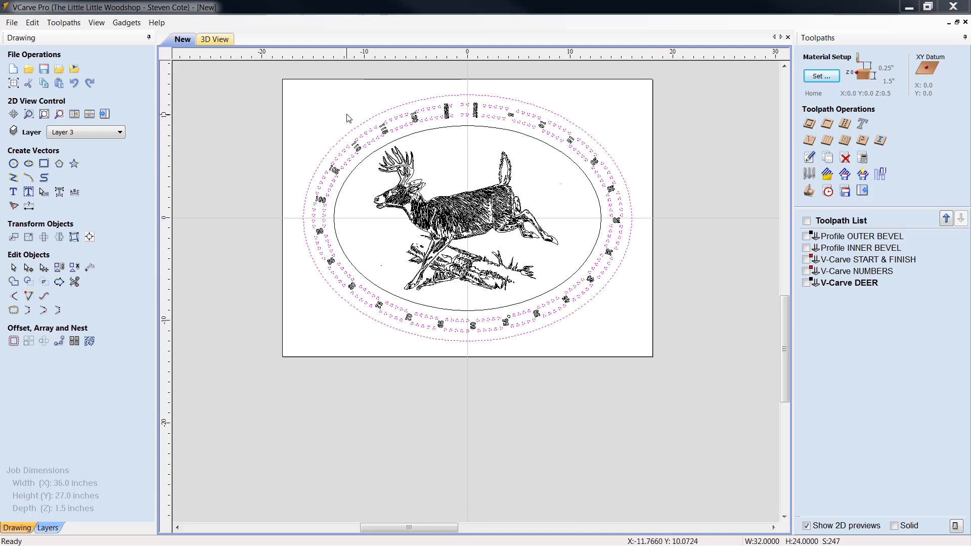
left_click(368, 122, "shift")
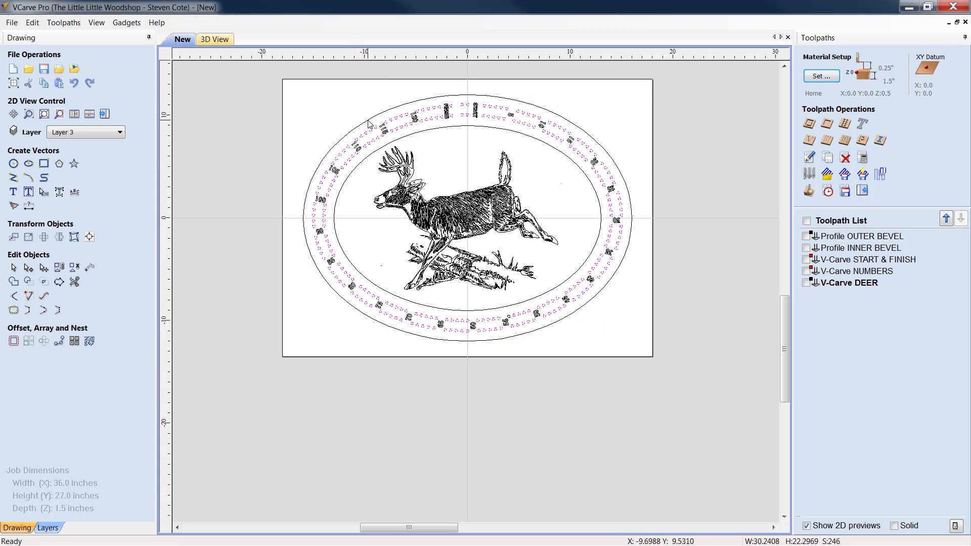
Step: Calculate a peck drilling toolpath for the selected hole circles with a 0.300 inch cut depth and the 0.25 inch end mill
left_click(845, 124)
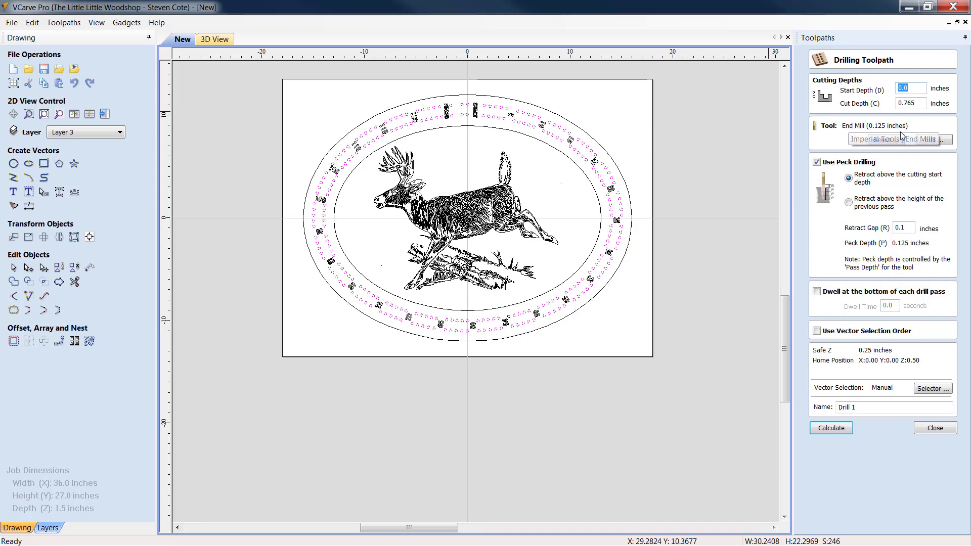
double_click(907, 103)
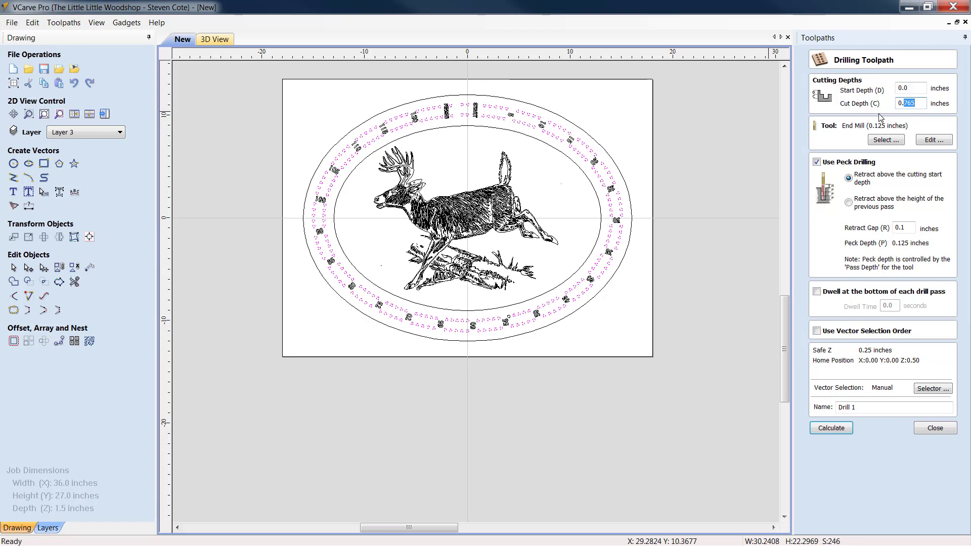
type("300")
left_click(893, 142)
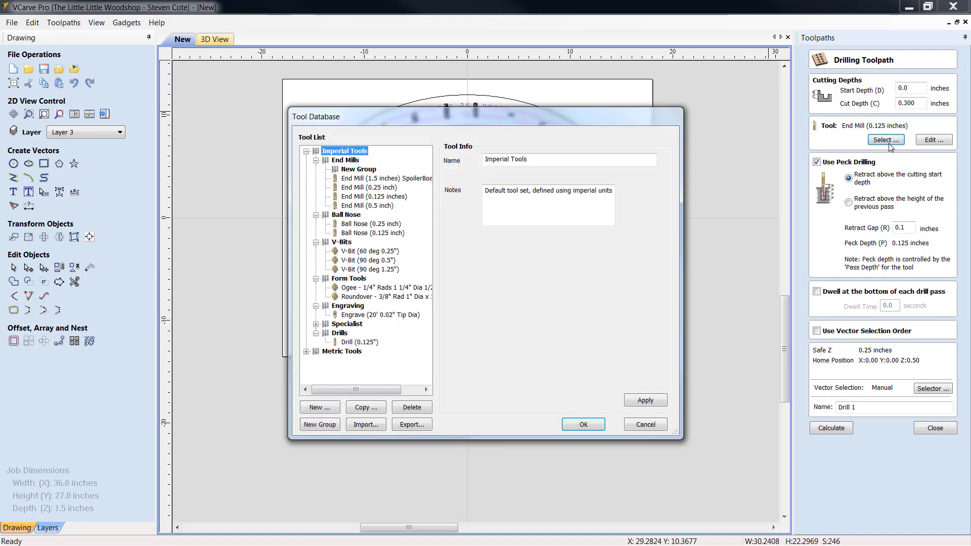
left_click(387, 188)
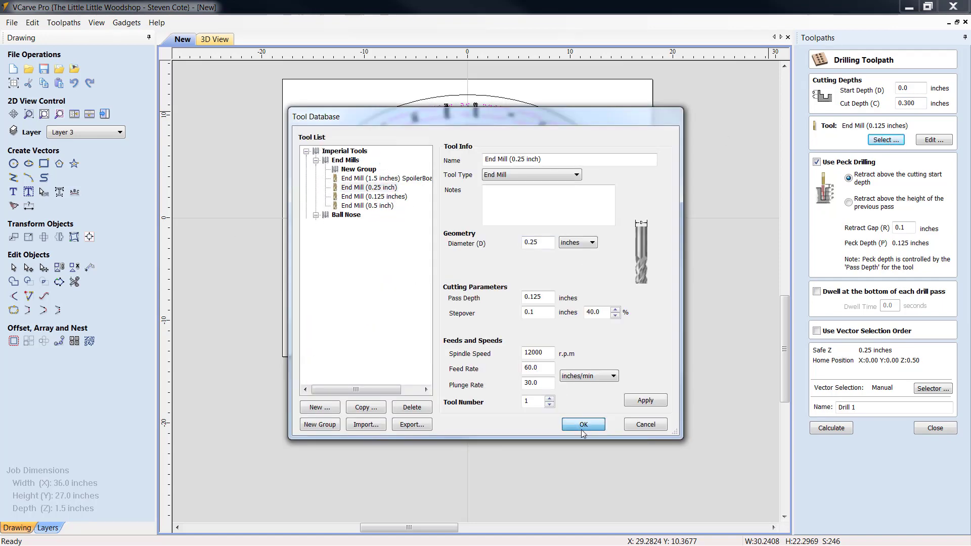
left_click(583, 424)
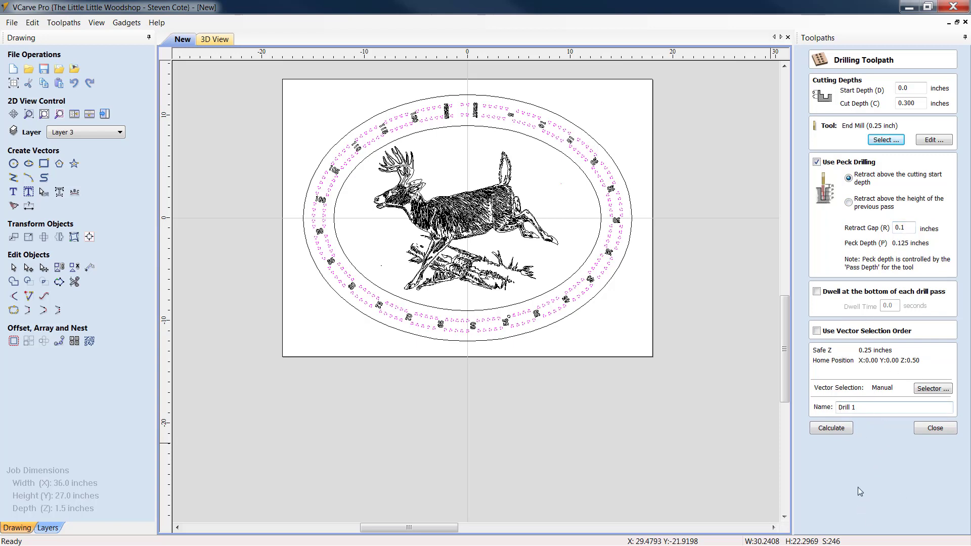
left_click(832, 429)
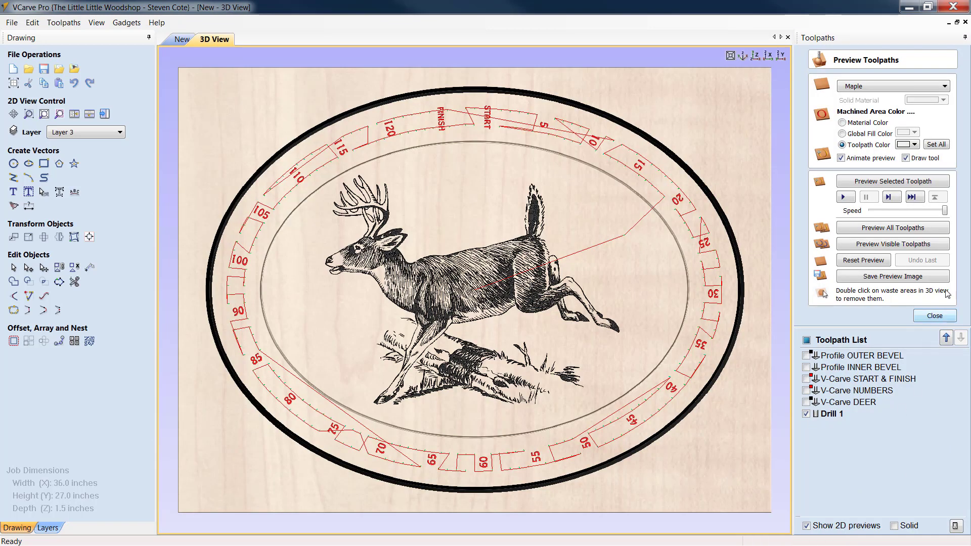
Step: Color the Drill 1 toolpath black and run a fresh preview of all toolpaths on the maple board
left_click(915, 145)
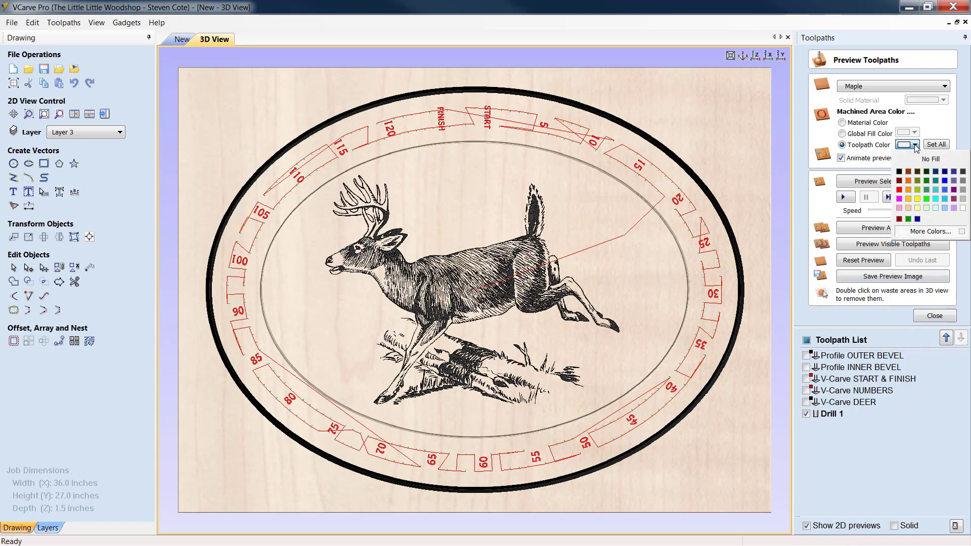
left_click(899, 171)
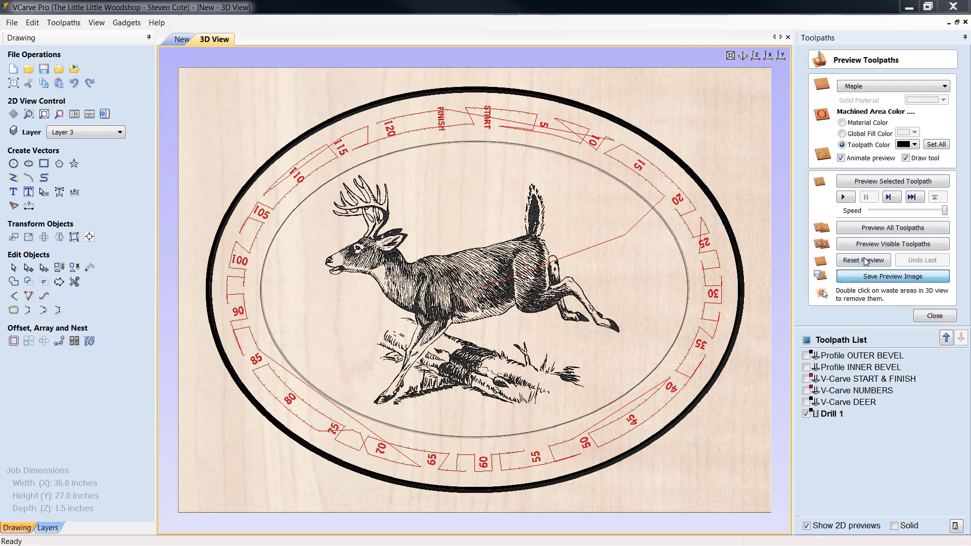
left_click(882, 276)
left_click(652, 390)
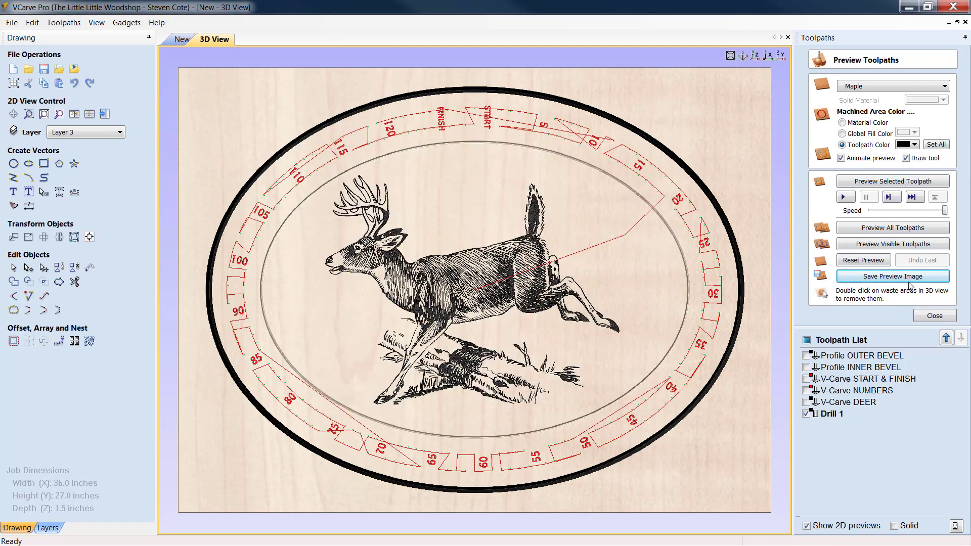
left_click(864, 260)
left_click(893, 228)
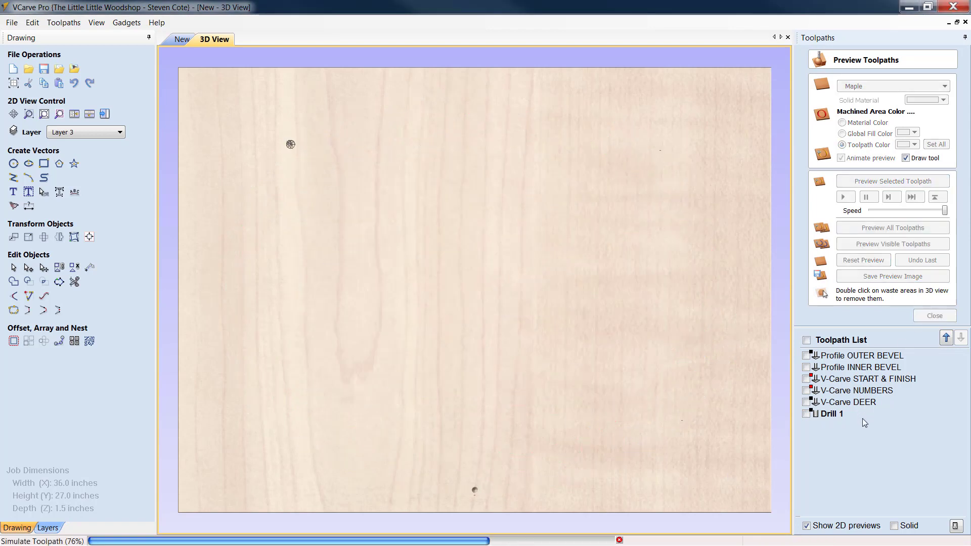